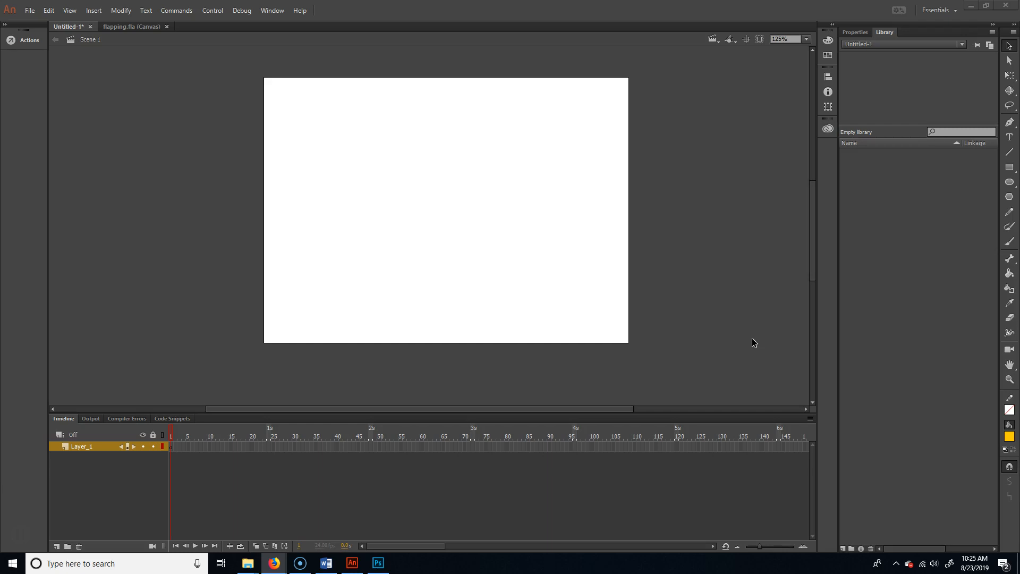
# - Rename Layer_1 as sketch and activate the Pencil tool
pyautogui.click(84, 452)
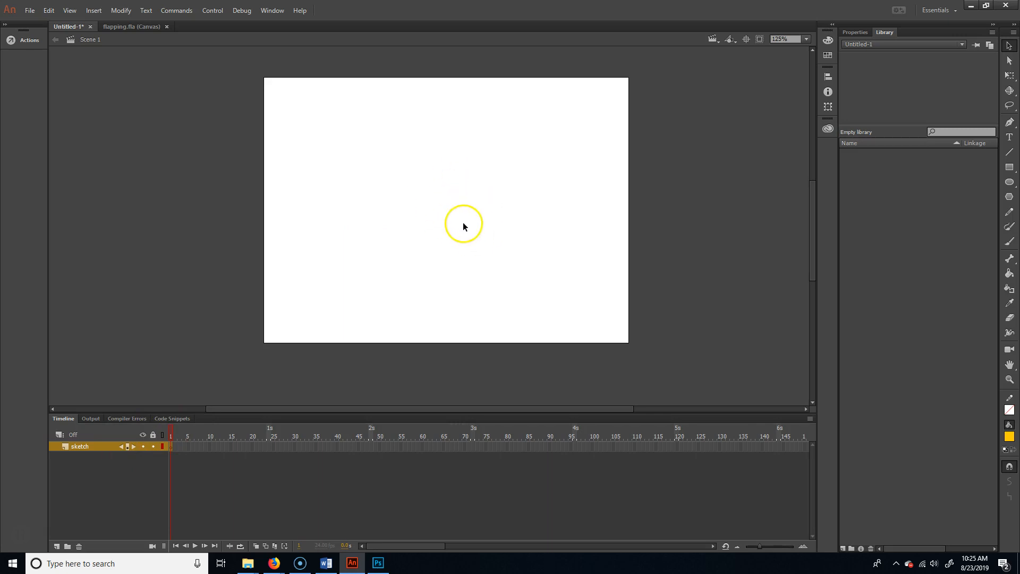
pyautogui.click(1009, 211)
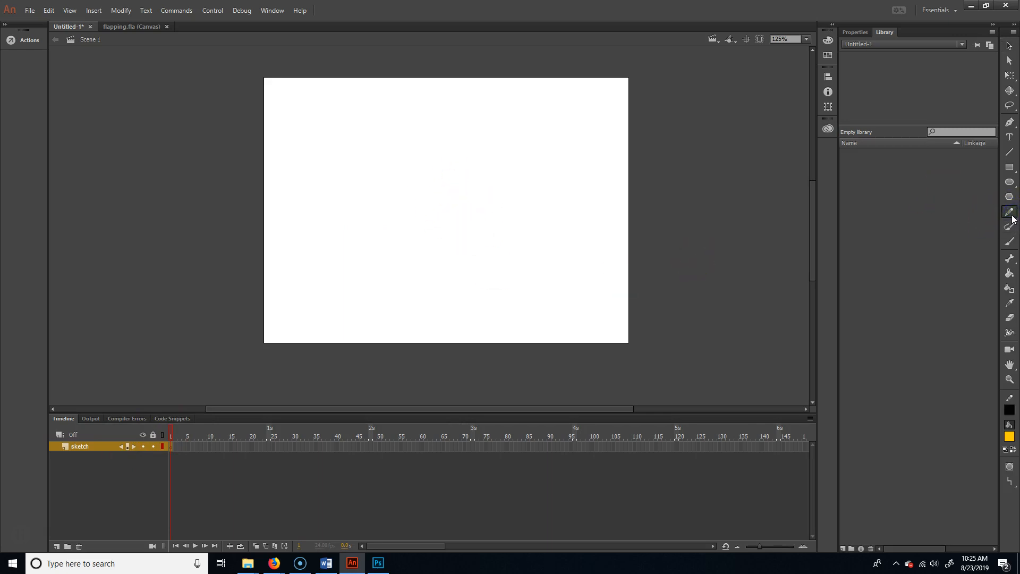
# - Try freehand pencil strokes on the stage before and after switching the pencil mode, undoing each one
pyautogui.moveTo(415, 184)
pyautogui.mouseDown()
pyautogui.moveTo(433, 178)
pyautogui.moveTo(476, 216)
pyautogui.mouseUp()
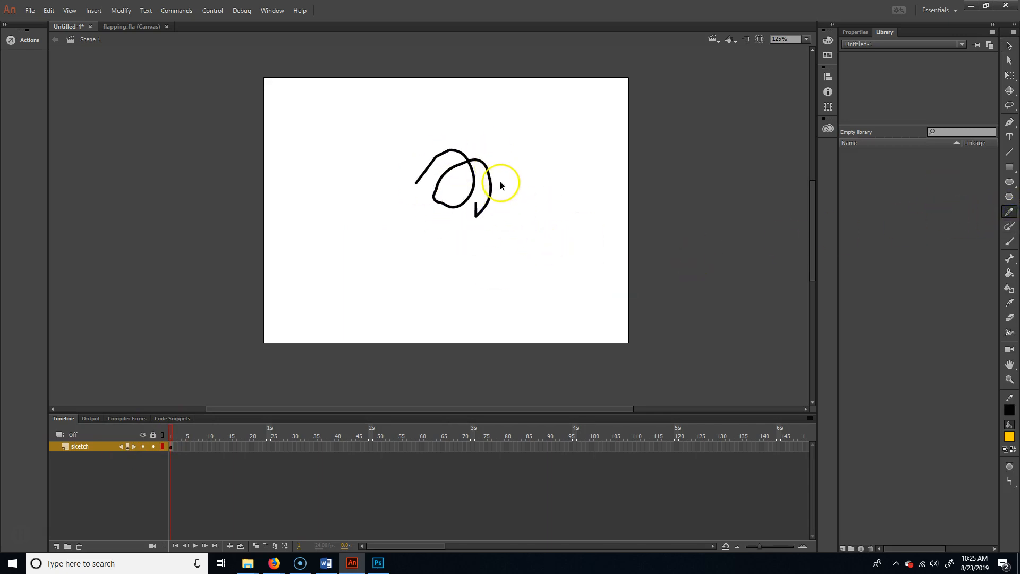
pyautogui.hotkey('ctrl', 'z')
pyautogui.moveTo(335, 276)
pyautogui.mouseDown()
pyautogui.moveTo(461, 154)
pyautogui.moveTo(586, 106)
pyautogui.moveTo(445, 291)
pyautogui.mouseUp()
pyautogui.hotkey('ctrl', 'z')
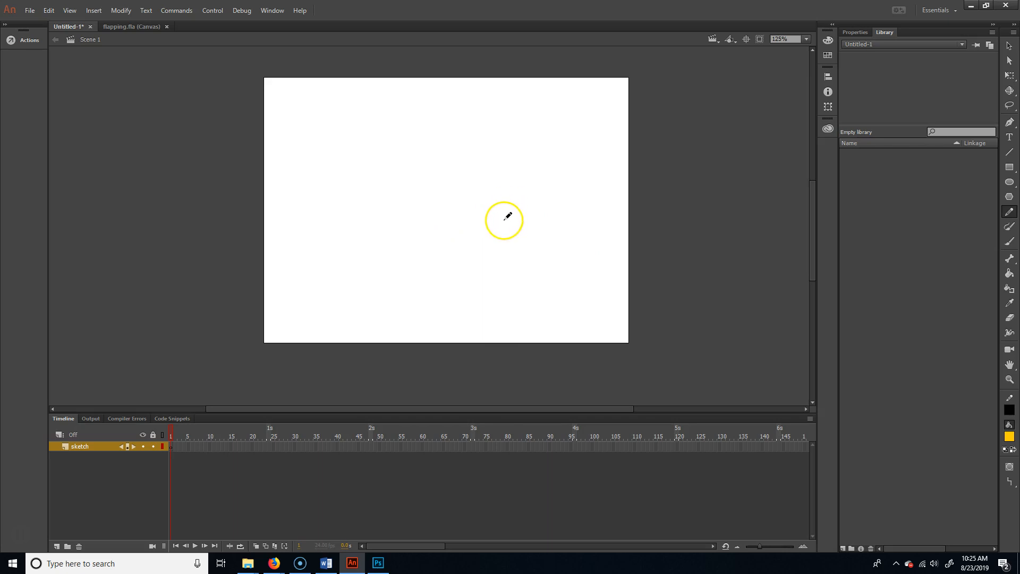
pyautogui.click(1015, 485)
pyautogui.click(973, 502)
pyautogui.moveTo(435, 231)
pyautogui.mouseDown()
pyautogui.moveTo(524, 223)
pyautogui.moveTo(547, 257)
pyautogui.mouseUp()
pyautogui.hotkey('ctrl', 'z')
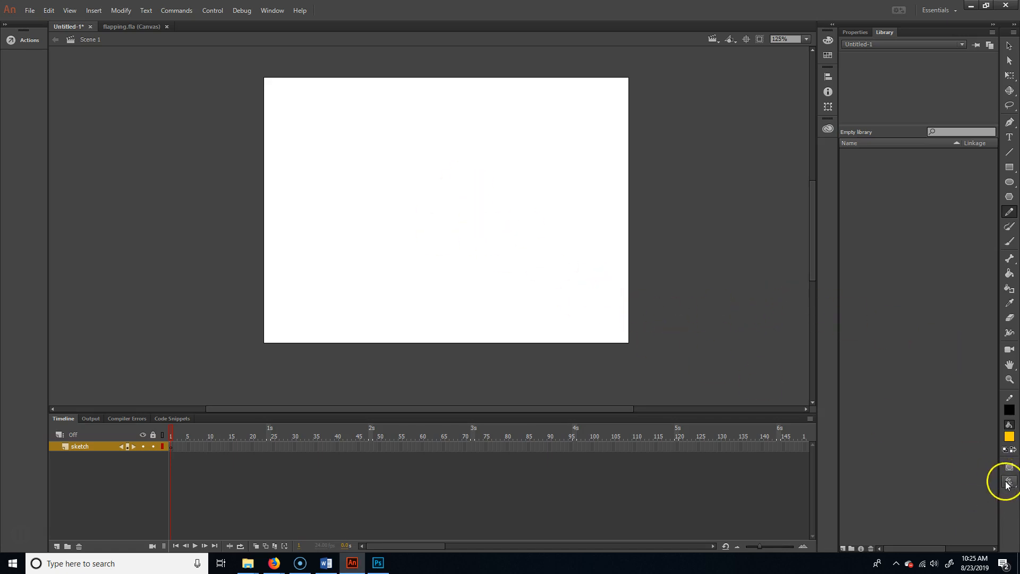
# - Set the pencil mode to Smooth and test it with one stroke, undoing the stroke
pyautogui.click(1010, 485)
pyautogui.click(981, 491)
pyautogui.moveTo(436, 217)
pyautogui.mouseDown()
pyautogui.moveTo(442, 178)
pyautogui.moveTo(543, 236)
pyautogui.mouseUp()
pyautogui.hotkey('ctrl', 'z')
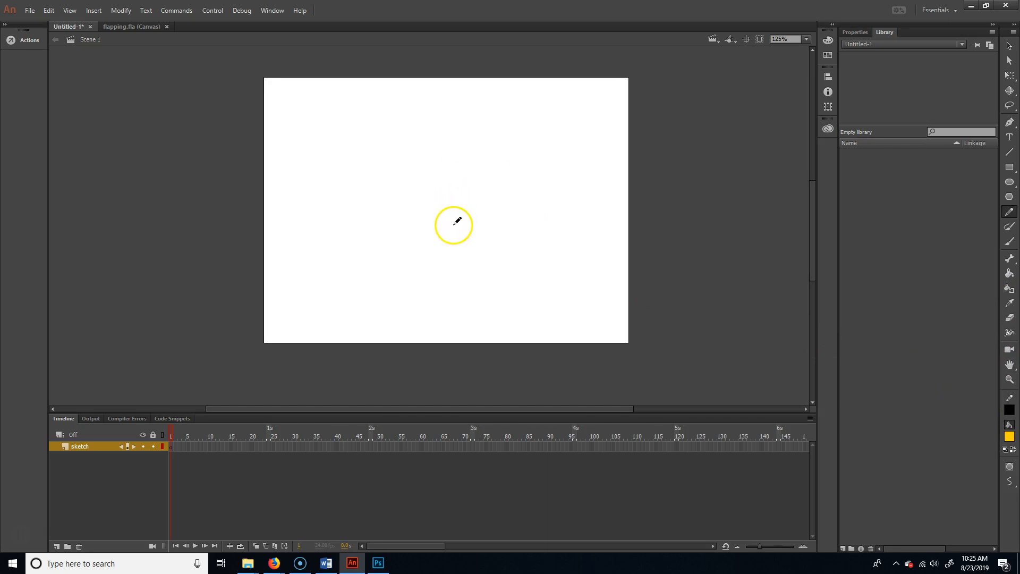
# - Try several thin freehand strokes around the middle of the stage, undoing each one
pyautogui.moveTo(448, 224)
pyautogui.mouseDown()
pyautogui.moveTo(470, 193)
pyautogui.moveTo(508, 217)
pyautogui.mouseUp()
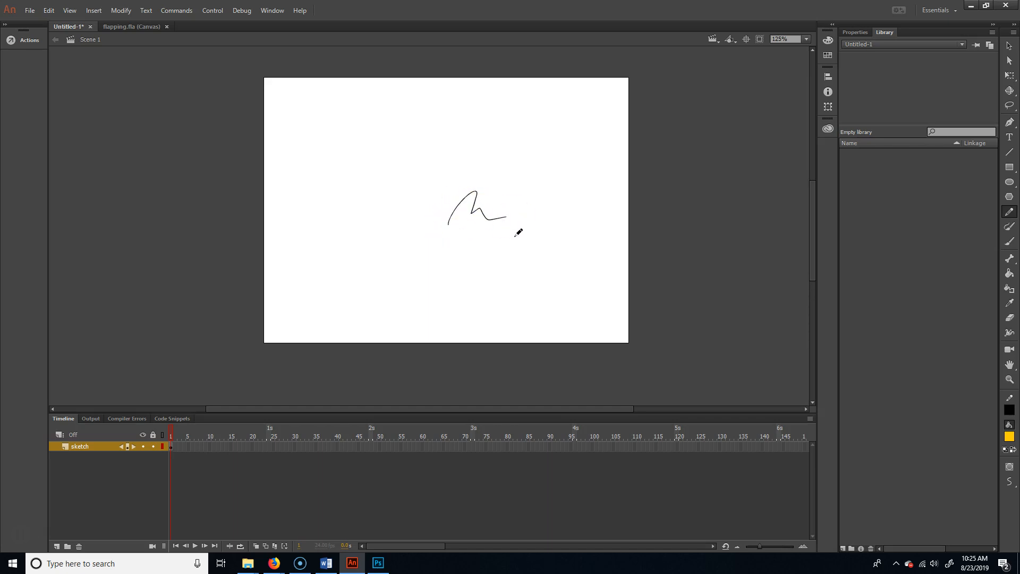
pyautogui.hotkey('ctrl', 'z')
pyautogui.moveTo(448, 242); pyautogui.dragTo(554, 257)
pyautogui.hotkey('ctrl', 'z')
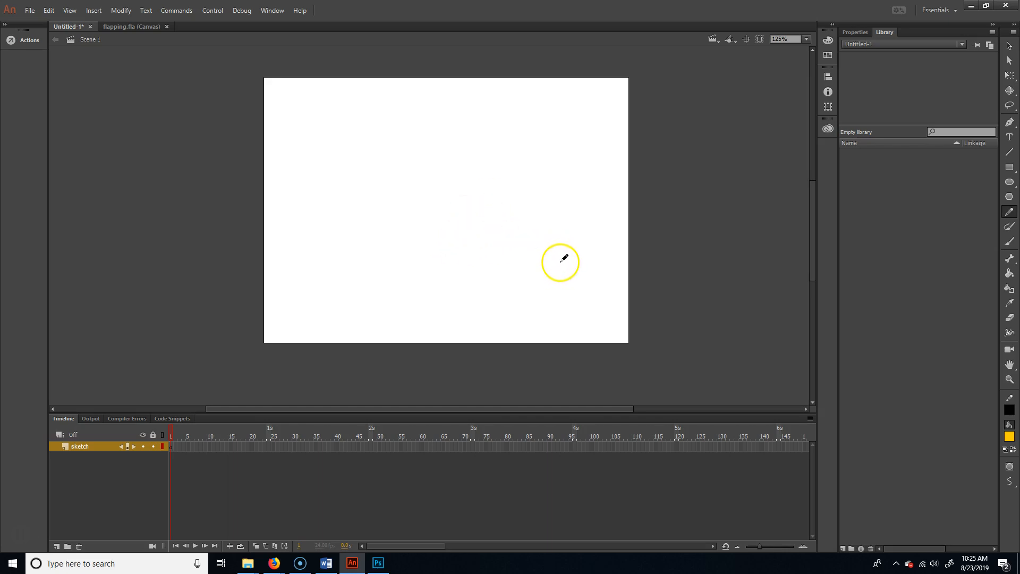
pyautogui.moveTo(415, 248); pyautogui.dragTo(505, 242)
pyautogui.hotkey('ctrl', 'z')
# - Sketch a leaning traffic cone with slanted sides, a curved lower rim and a flat base on the sketch layer
pyautogui.moveTo(427, 161)
pyautogui.mouseDown()
pyautogui.moveTo(419, 201)
pyautogui.moveTo(421, 163)
pyautogui.moveTo(463, 222)
pyautogui.moveTo(429, 232)
pyautogui.moveTo(477, 226)
pyautogui.moveTo(424, 237)
pyautogui.moveTo(477, 228)
pyautogui.mouseUp()
pyautogui.moveTo(413, 222)
pyautogui.mouseDown()
pyautogui.moveTo(400, 243)
pyautogui.moveTo(423, 260)
pyautogui.moveTo(401, 251)
pyautogui.mouseUp()
pyautogui.moveTo(477, 221); pyautogui.dragTo(489, 250)
pyautogui.moveTo(480, 221)
pyautogui.mouseDown()
pyautogui.moveTo(485, 254)
pyautogui.moveTo(476, 256)
pyautogui.mouseUp()
pyautogui.moveTo(416, 234); pyautogui.dragTo(413, 153)
pyautogui.moveTo(414, 240)
pyautogui.mouseDown()
pyautogui.moveTo(417, 152)
pyautogui.moveTo(431, 143)
pyautogui.moveTo(475, 214)
pyautogui.mouseUp()
pyautogui.moveTo(439, 158); pyautogui.dragTo(476, 230)
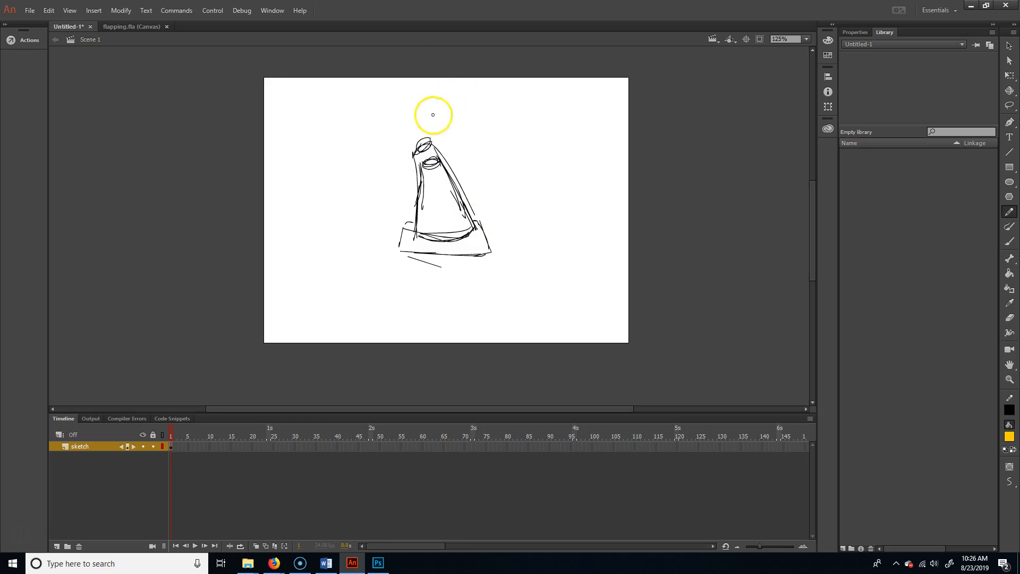
# - Sketch the cone's rounded tip with curved bands around it and add two small eyes below them
pyautogui.moveTo(420, 171); pyautogui.dragTo(421, 196)
pyautogui.moveTo(417, 133)
pyautogui.mouseDown()
pyautogui.moveTo(428, 141)
pyautogui.moveTo(418, 149)
pyautogui.mouseUp()
pyautogui.moveTo(432, 145)
pyautogui.mouseDown()
pyautogui.moveTo(422, 184)
pyautogui.moveTo(452, 173)
pyautogui.moveTo(447, 147)
pyautogui.moveTo(421, 166)
pyautogui.moveTo(417, 191)
pyautogui.mouseUp()
pyautogui.moveTo(418, 142)
pyautogui.mouseDown()
pyautogui.moveTo(413, 156)
pyautogui.moveTo(439, 151)
pyautogui.moveTo(420, 175)
pyautogui.moveTo(445, 158)
pyautogui.moveTo(429, 164)
pyautogui.mouseUp()
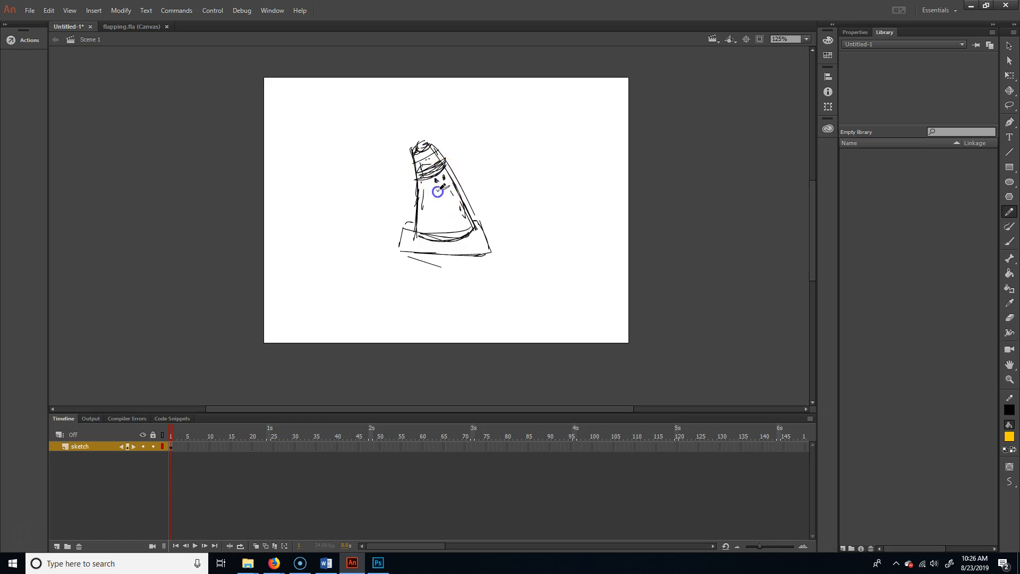
# - Sketch a smiling mouth, a stick arm on each side of the cone and two short legs under its base
pyautogui.moveTo(433, 191)
pyautogui.mouseDown()
pyautogui.moveTo(450, 197)
pyautogui.moveTo(395, 195)
pyautogui.mouseUp()
pyautogui.moveTo(473, 171); pyautogui.dragTo(459, 195)
pyautogui.moveTo(428, 253)
pyautogui.mouseDown()
pyautogui.moveTo(428, 276)
pyautogui.moveTo(473, 272)
pyautogui.mouseUp()
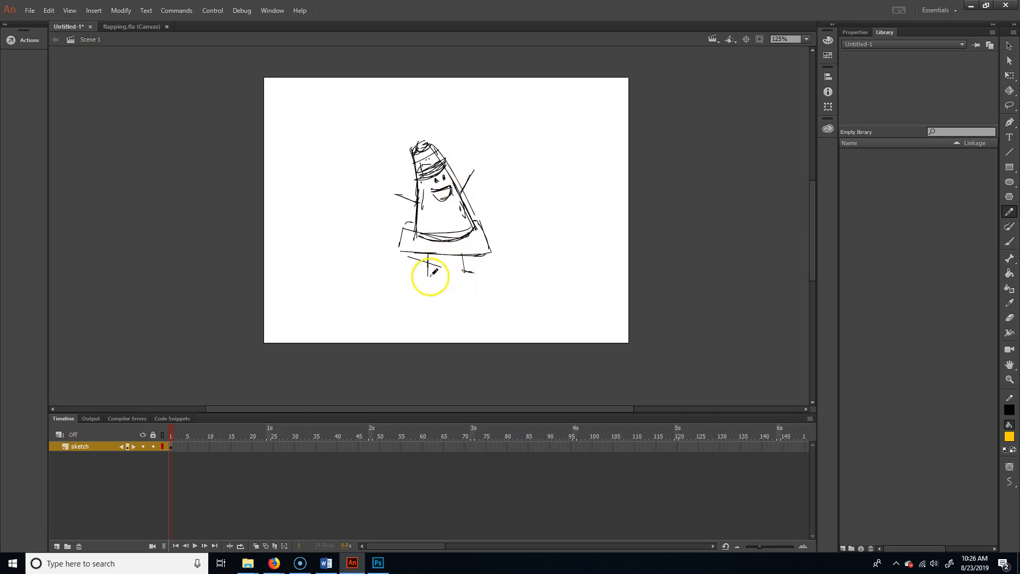
# - Reinforce the cone's slanted sides and lower rim with additional pencil strokes
pyautogui.moveTo(445, 163); pyautogui.dragTo(481, 222)
pyautogui.moveTo(453, 181); pyautogui.dragTo(474, 227)
pyautogui.moveTo(418, 202); pyautogui.dragTo(410, 243)
pyautogui.moveTo(431, 145); pyautogui.dragTo(476, 233)
pyautogui.moveTo(413, 176)
pyautogui.mouseDown()
pyautogui.moveTo(412, 238)
pyautogui.moveTo(441, 242)
pyautogui.mouseUp()
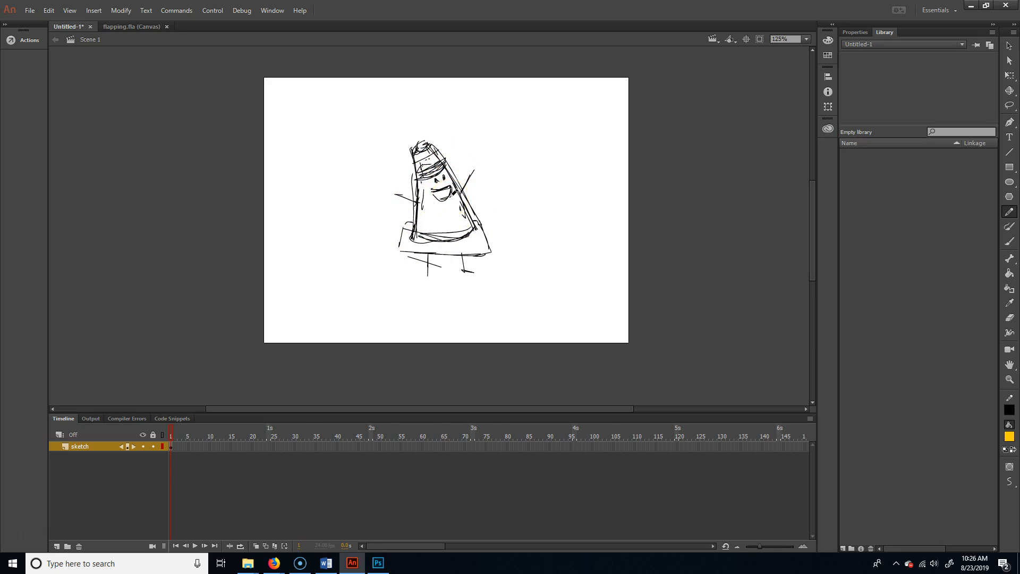
# - Add a new layer named final above the sketch layer
pyautogui.click(103, 449)
pyautogui.click(55, 547)
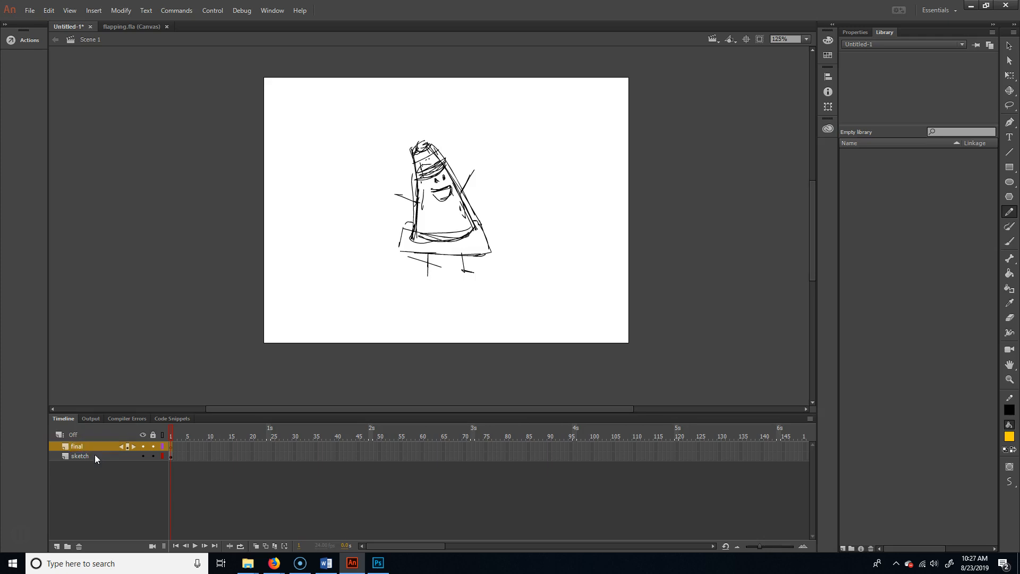
# - Try locking the sketch layer and viewing it as outlines, with a test pencil stroke drawn over the cone and undone
pyautogui.click(166, 447)
pyautogui.click(162, 456)
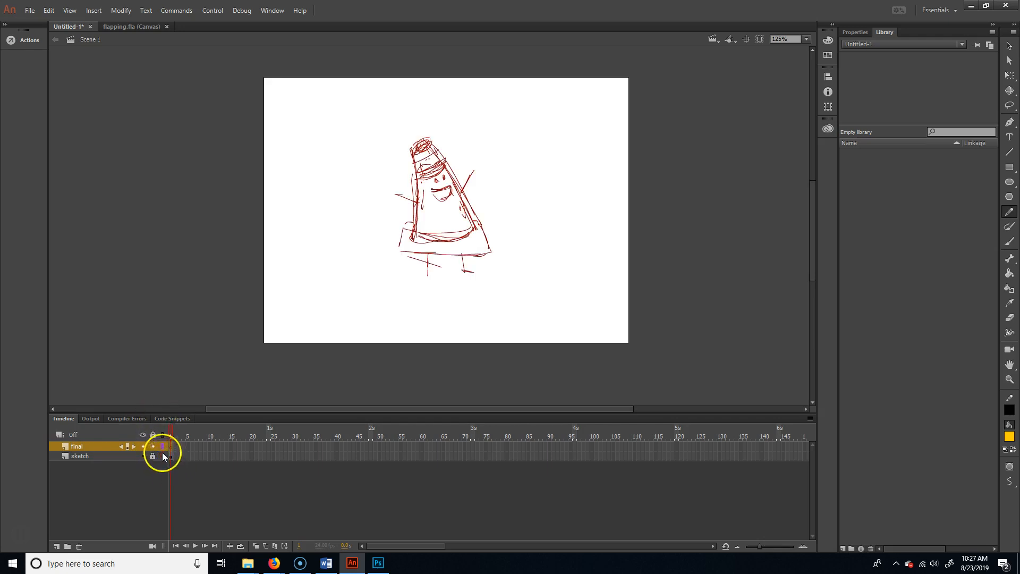
pyautogui.moveTo(444, 168); pyautogui.dragTo(458, 217)
pyautogui.hotkey('ctrl', 'z')
# - Set the Oval tool's stroke color to none, testing yellow ellipses beside the cone before and after and undoing each one
pyautogui.click(1010, 182)
pyautogui.moveTo(515, 204); pyautogui.dragTo(636, 110)
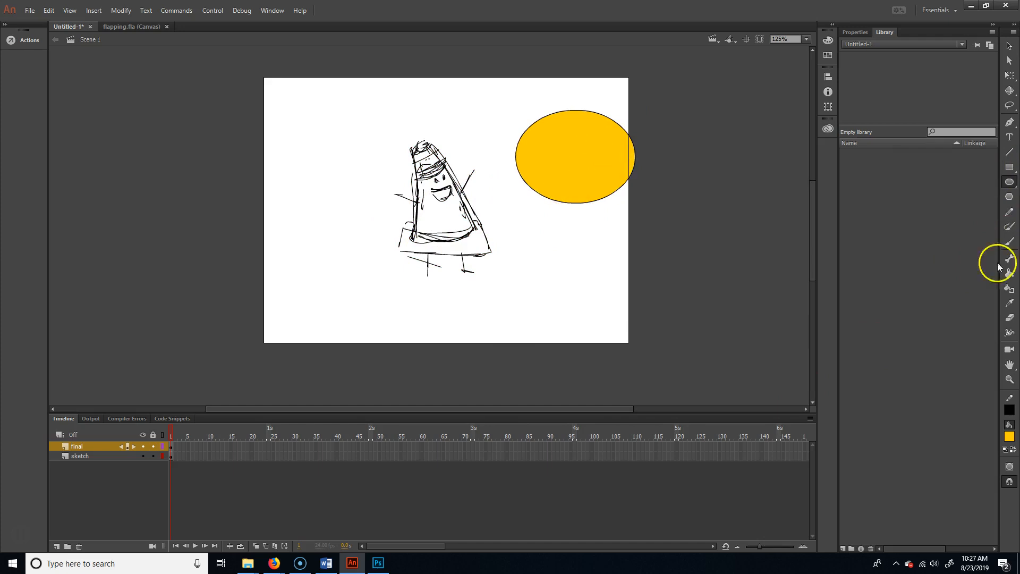
pyautogui.hotkey('ctrl', 'z')
pyautogui.click(1009, 436)
pyautogui.click(985, 422)
pyautogui.moveTo(542, 189); pyautogui.dragTo(603, 110)
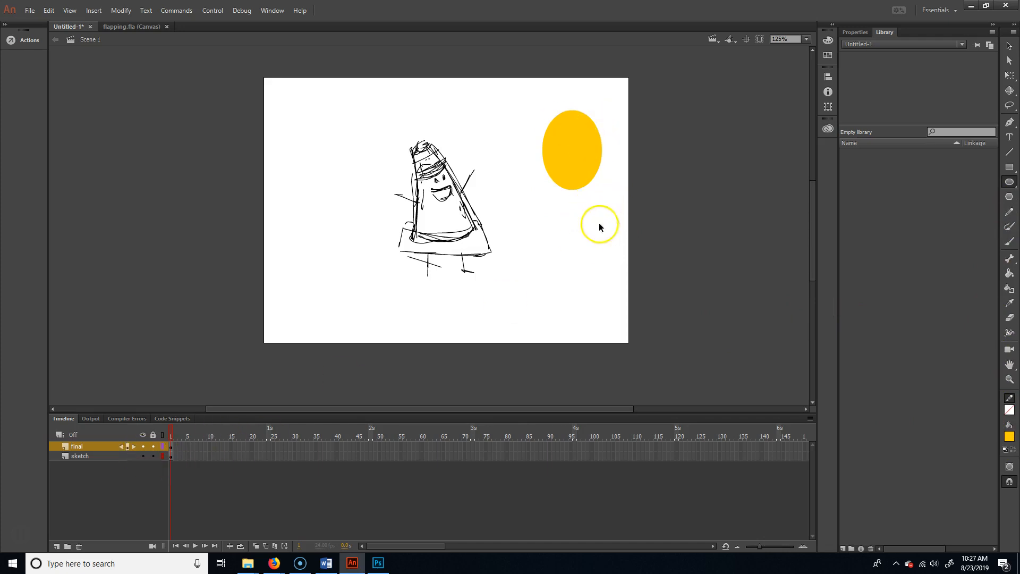
pyautogui.hotkey('ctrl', 'z')
# - Draw a yellow circle beside the cone on the sketch layer, toggle the layer's outline view on and off, and undo the circle
pyautogui.click(75, 456)
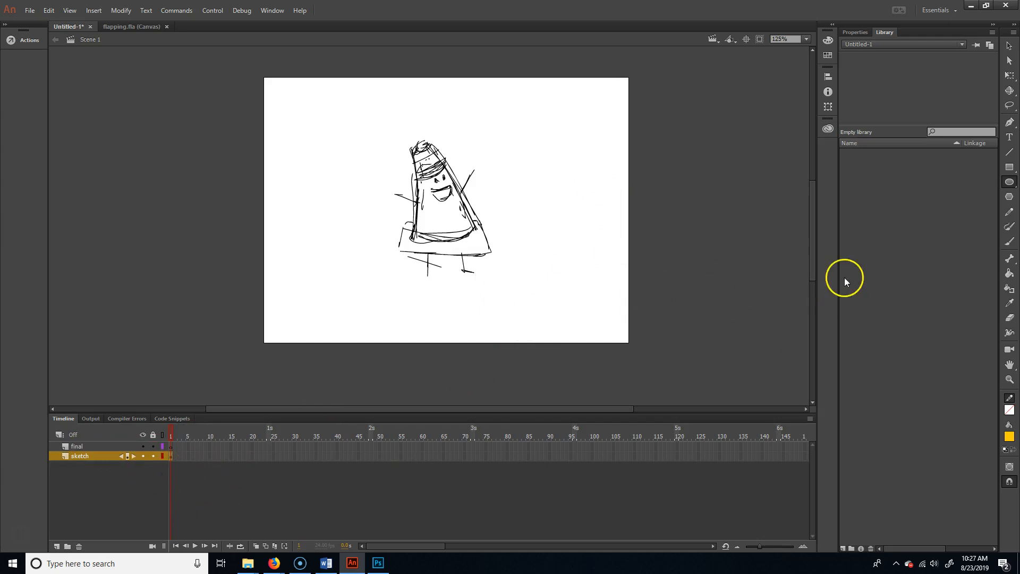
pyautogui.hotkey('ctrl', 'a')
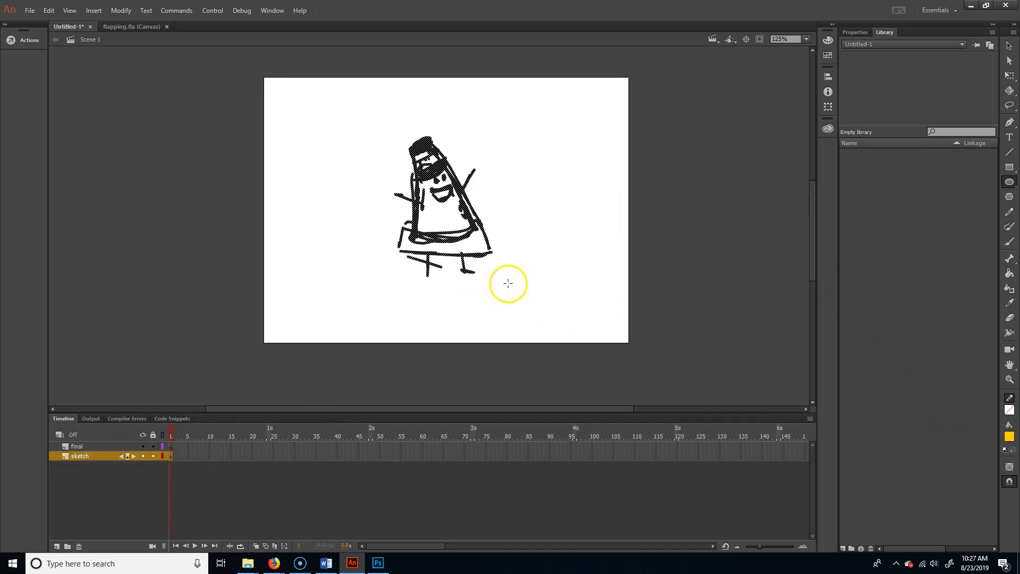
pyautogui.hotkey('ctrl', 'z')
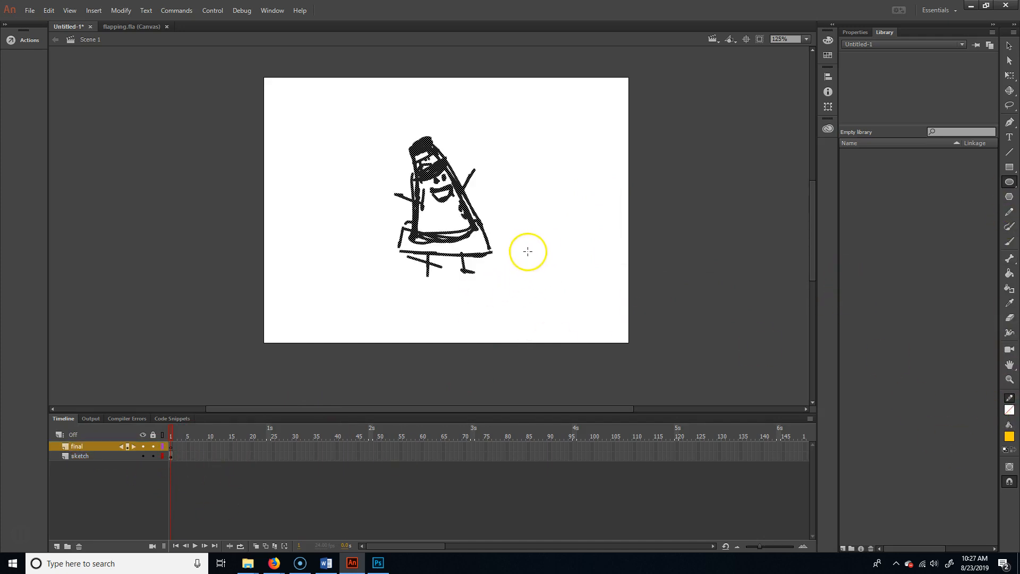
pyautogui.click(98, 457)
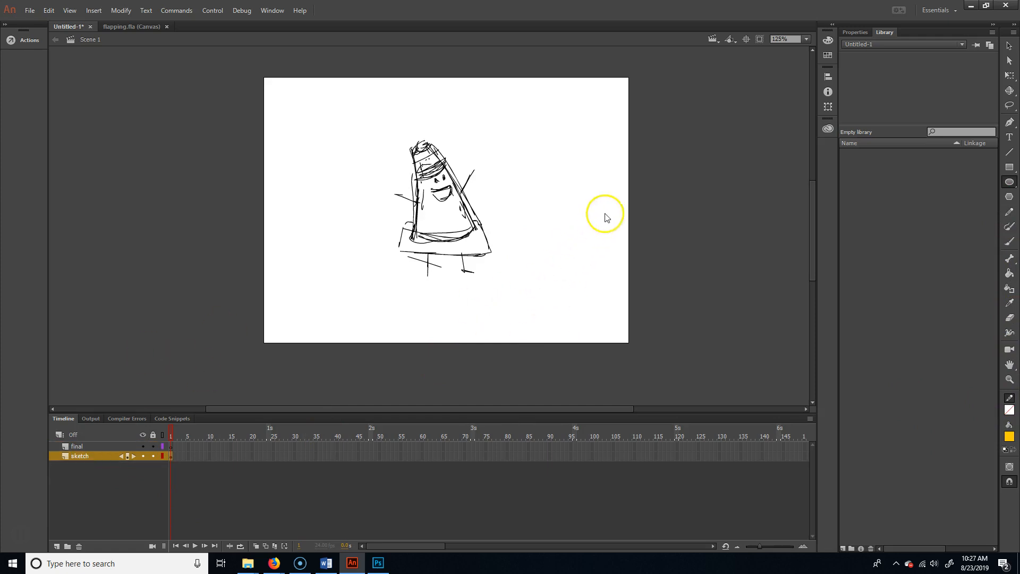
pyautogui.click(1008, 179)
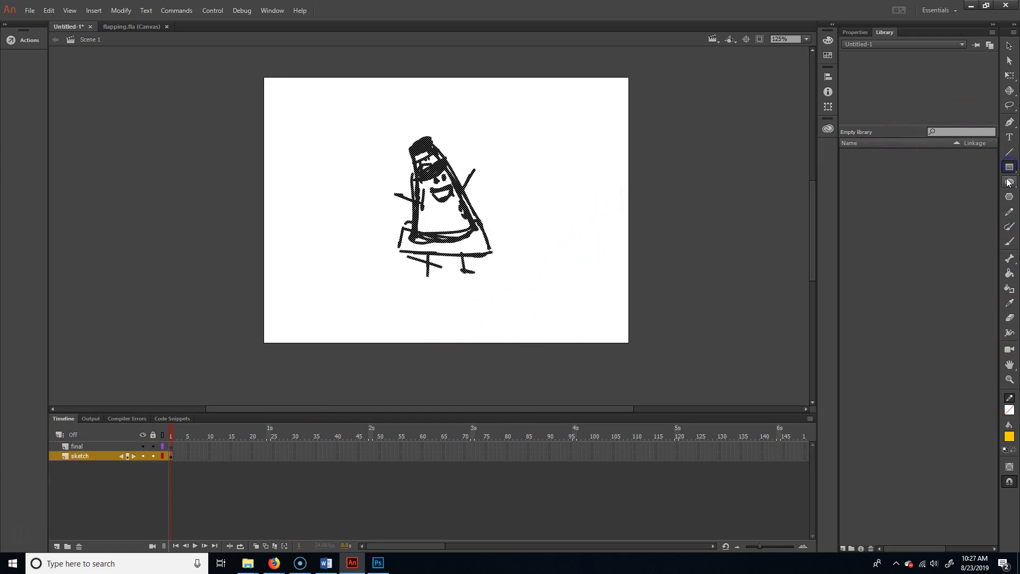
pyautogui.click(522, 232)
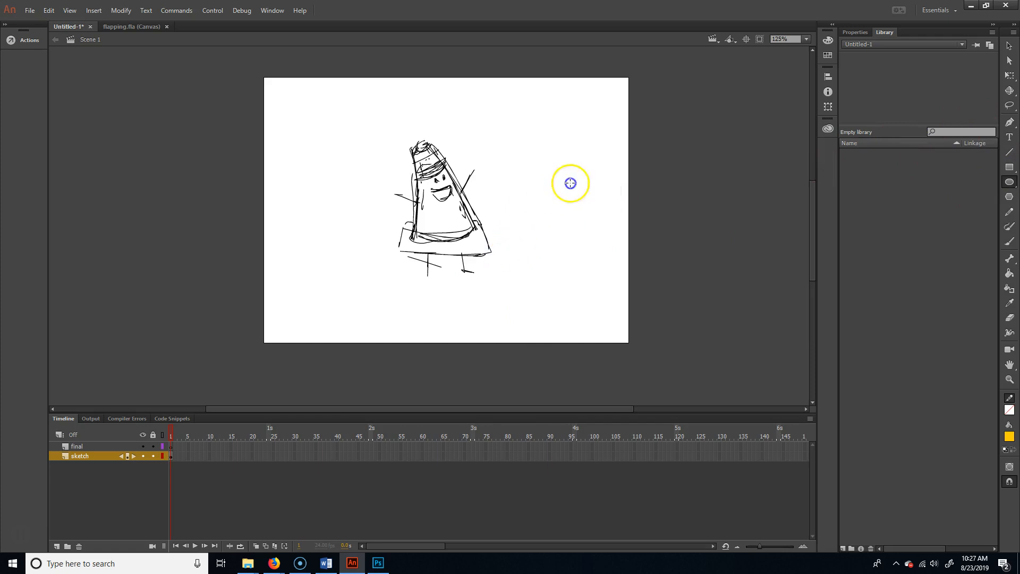
pyautogui.moveTo(503, 257); pyautogui.dragTo(609, 150)
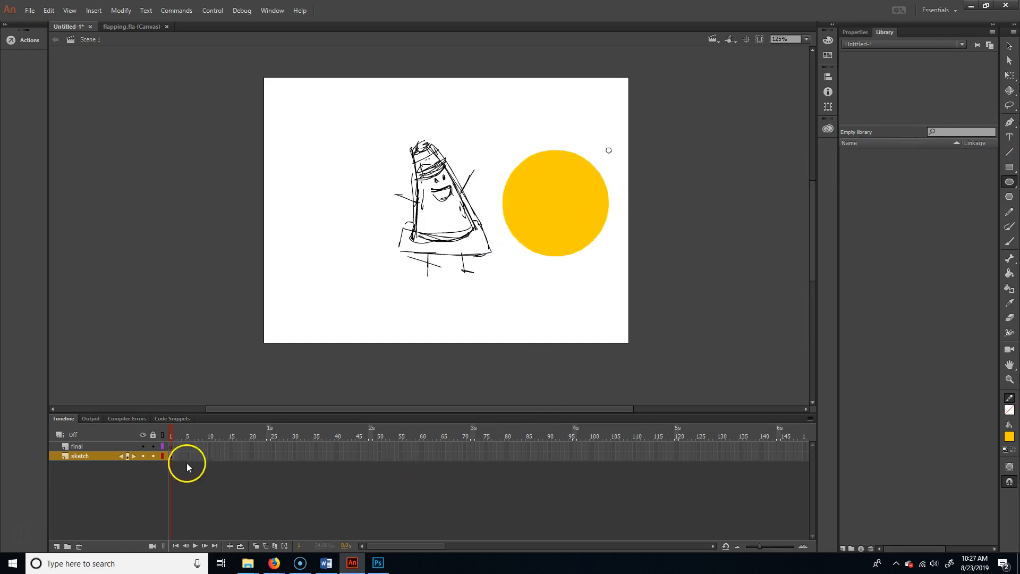
pyautogui.click(162, 456)
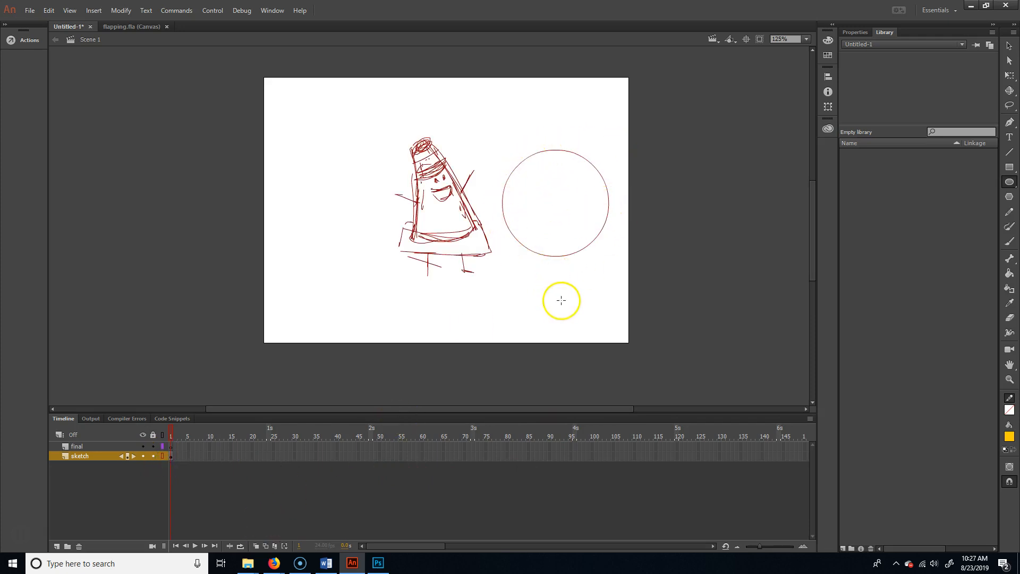
pyautogui.click(163, 456)
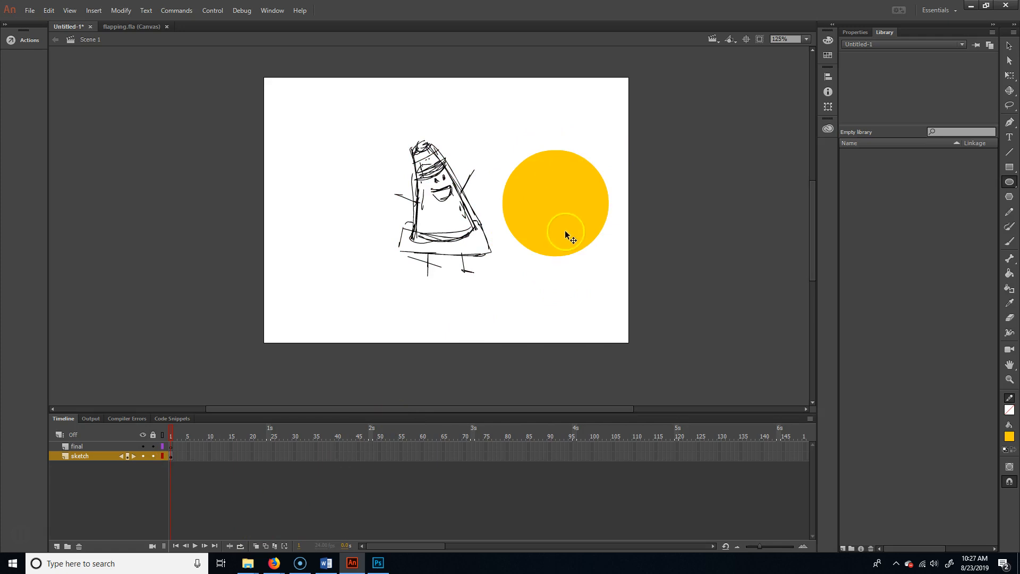
pyautogui.hotkey('ctrl', 'z')
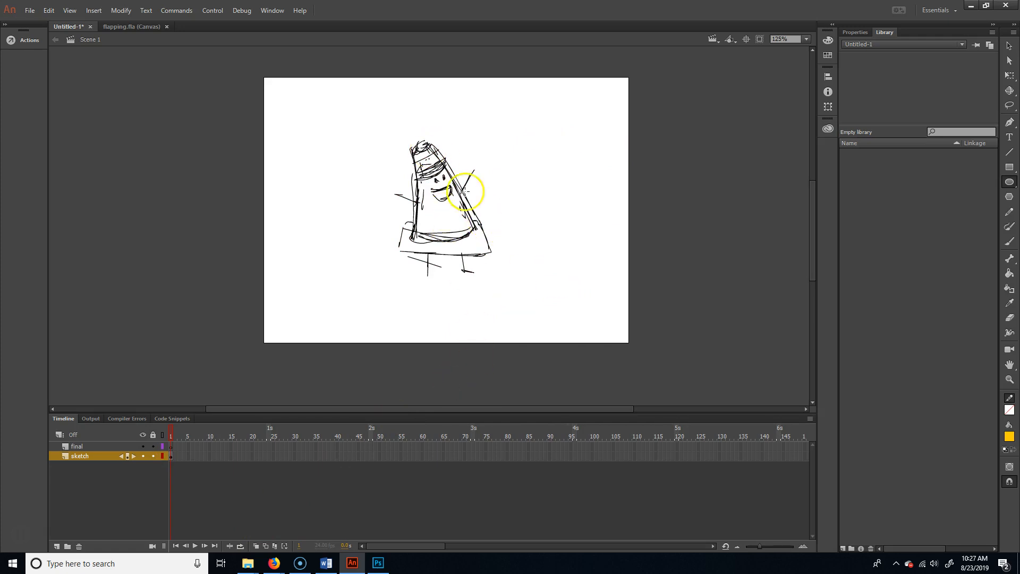
# - Lock the sketch layer and change its outline color to a pale teal in the layer properties
pyautogui.click(160, 457)
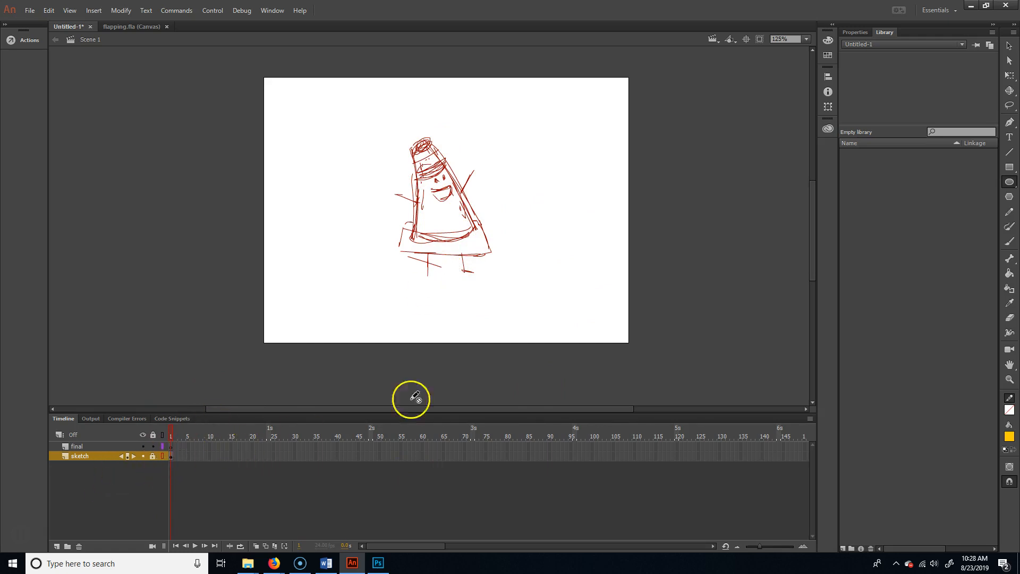
pyautogui.doubleClick(82, 456)
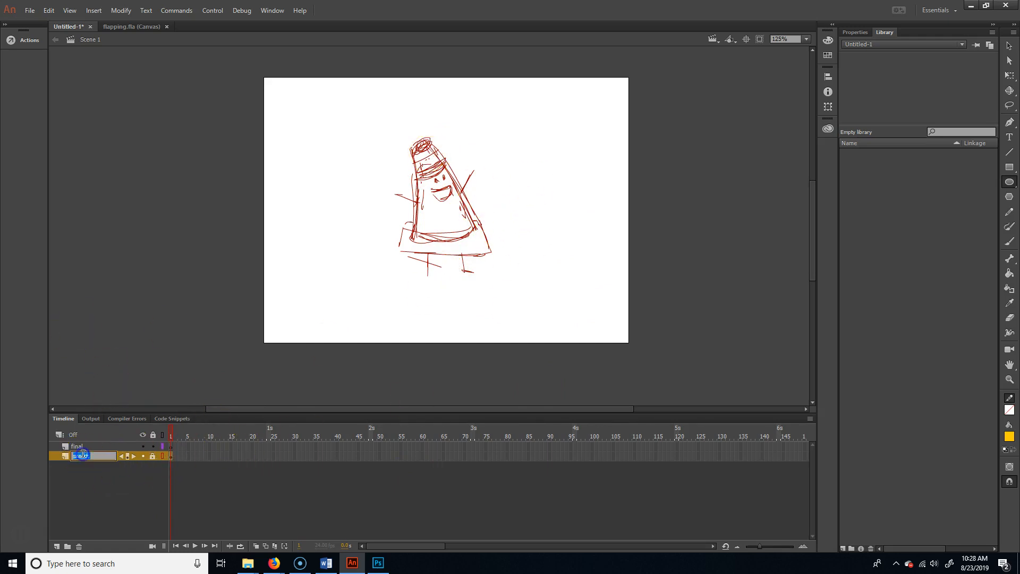
pyautogui.doubleClick(162, 455)
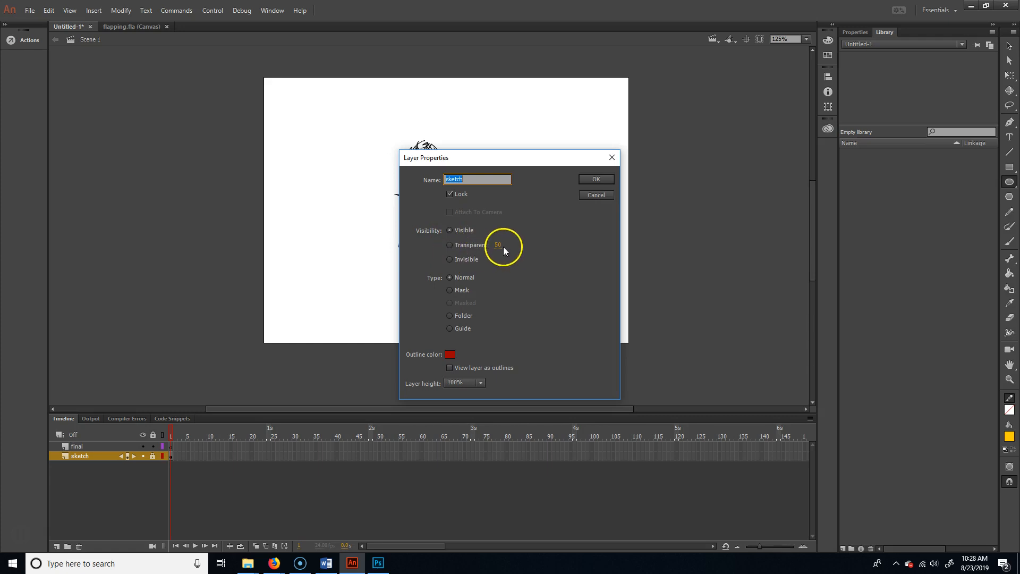
pyautogui.click(452, 354)
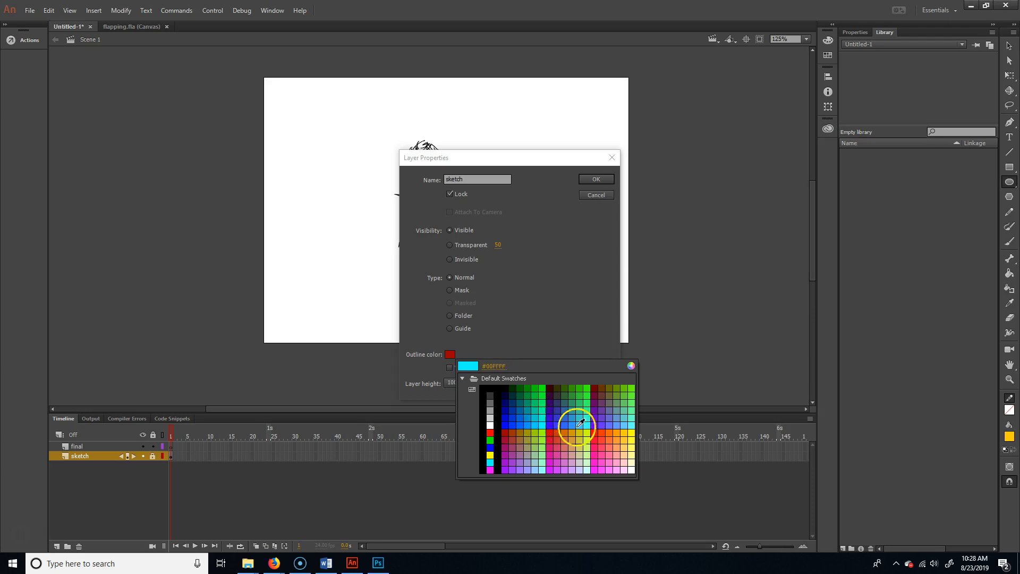
pyautogui.click(631, 366)
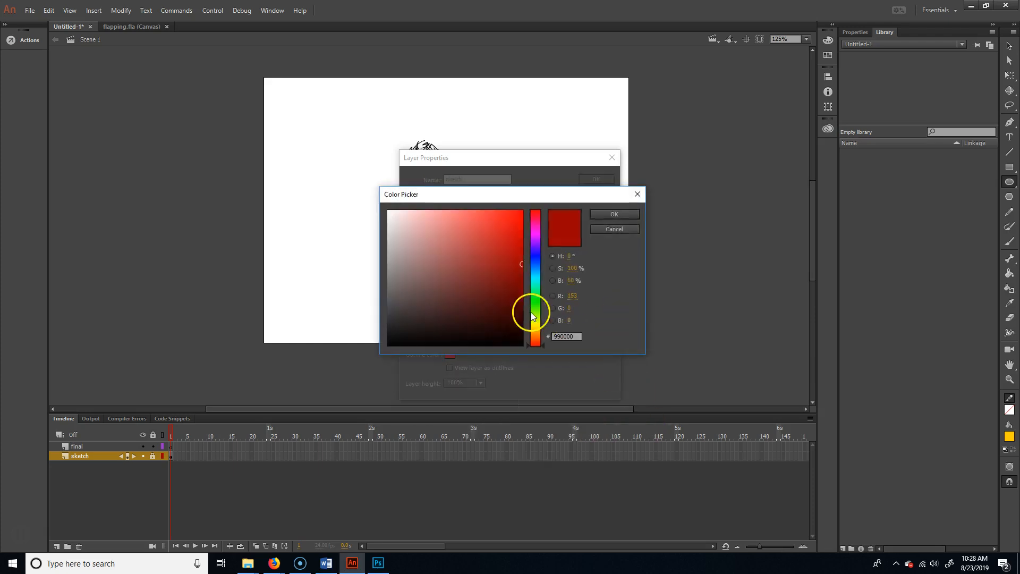
pyautogui.click(536, 279)
pyautogui.moveTo(494, 261); pyautogui.dragTo(432, 230)
pyautogui.click(630, 215)
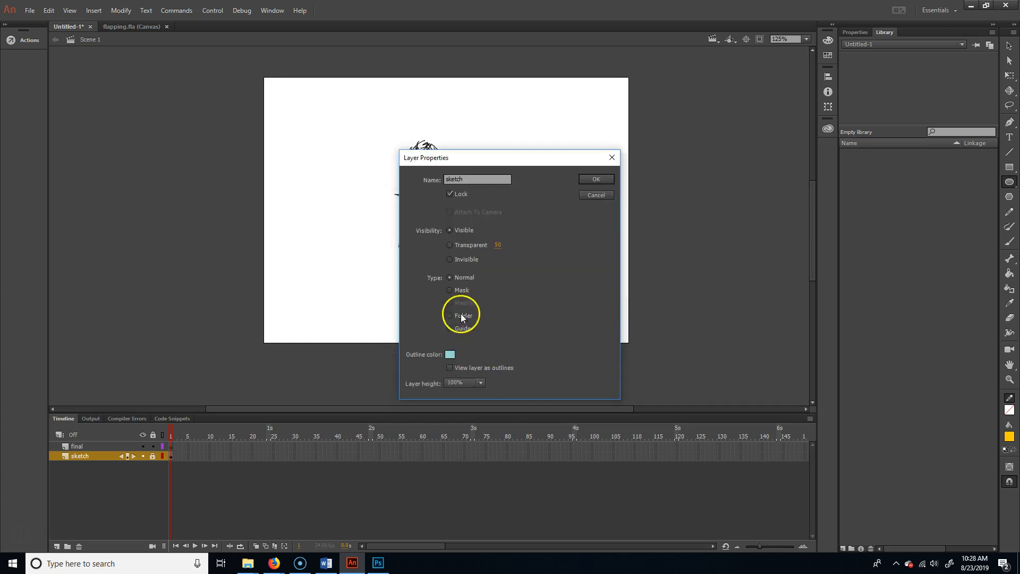
pyautogui.click(596, 180)
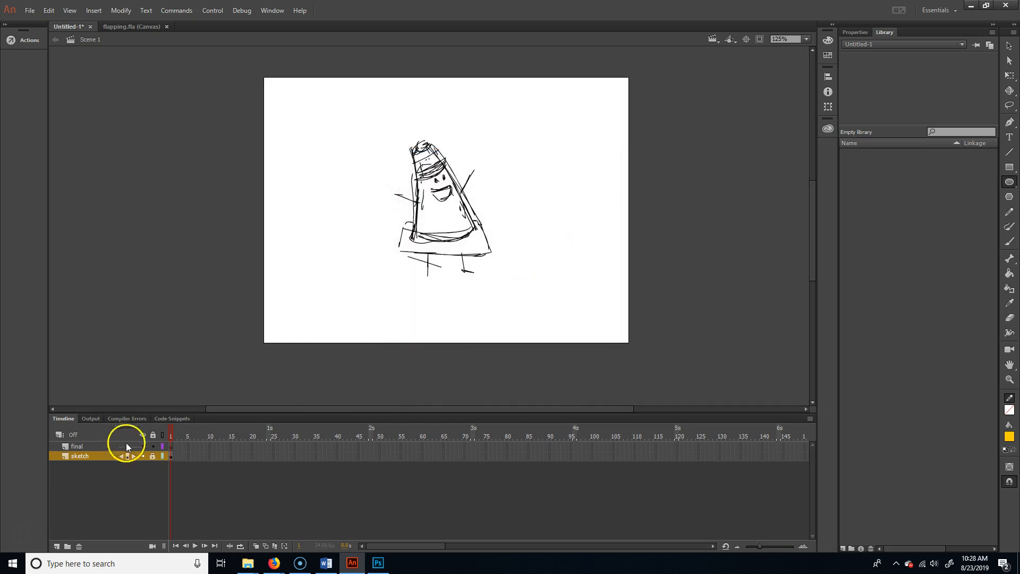
# - Display the sketch layer as outlines and make the final layer active
pyautogui.click(162, 457)
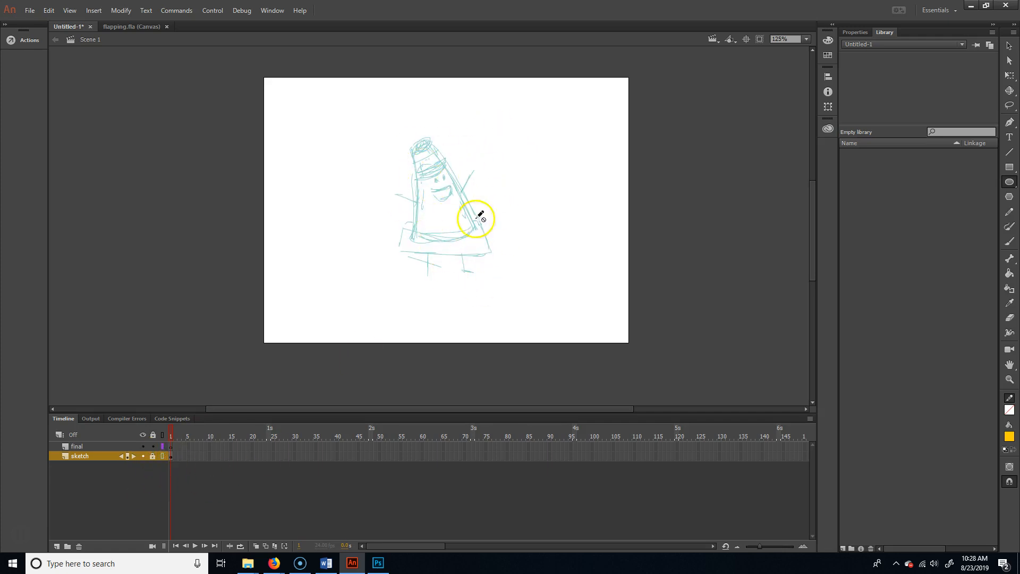
pyautogui.click(78, 447)
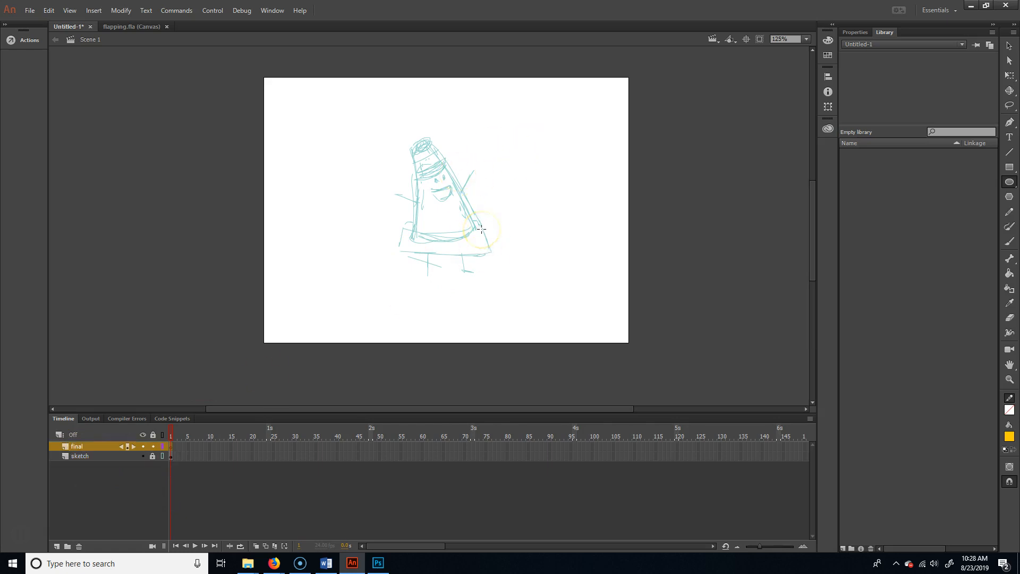
# - Test a freehand Pencil stroke and a Brush stroke across the cone sketch on the final layer, undoing each one
pyautogui.click(1010, 213)
pyautogui.moveTo(461, 222)
pyautogui.mouseDown()
pyautogui.moveTo(512, 152)
pyautogui.moveTo(560, 201)
pyautogui.mouseUp()
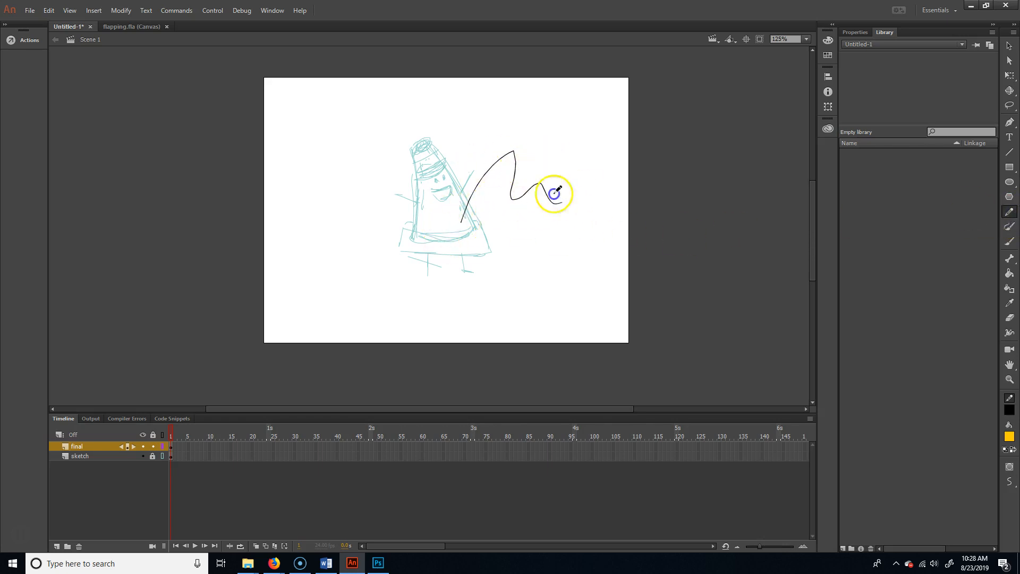
pyautogui.hotkey('ctrl', 'z')
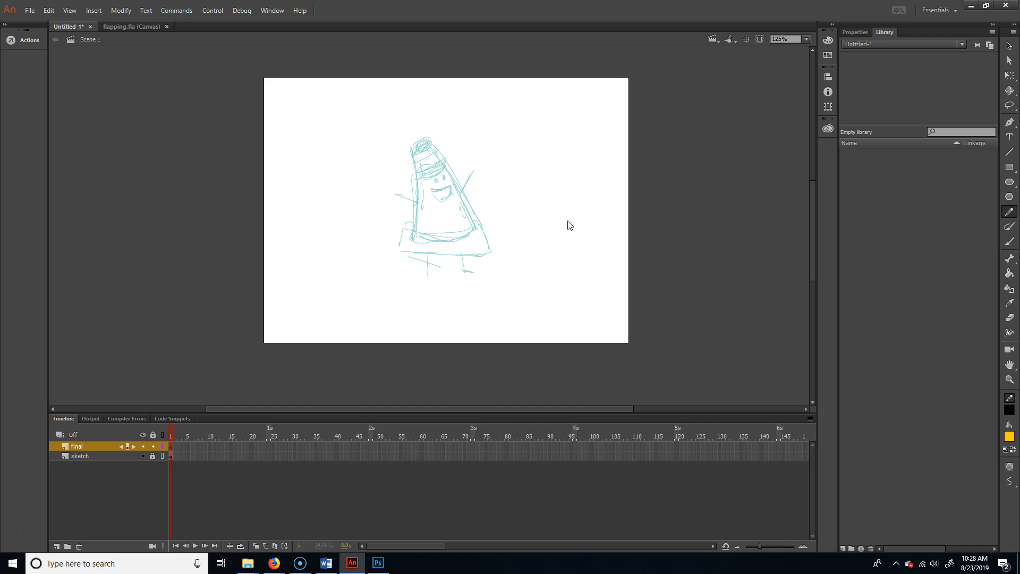
pyautogui.click(1010, 242)
pyautogui.moveTo(363, 266)
pyautogui.mouseDown()
pyautogui.moveTo(441, 181)
pyautogui.moveTo(533, 228)
pyautogui.moveTo(561, 227)
pyautogui.mouseUp()
pyautogui.hotkey('ctrl', 'z')
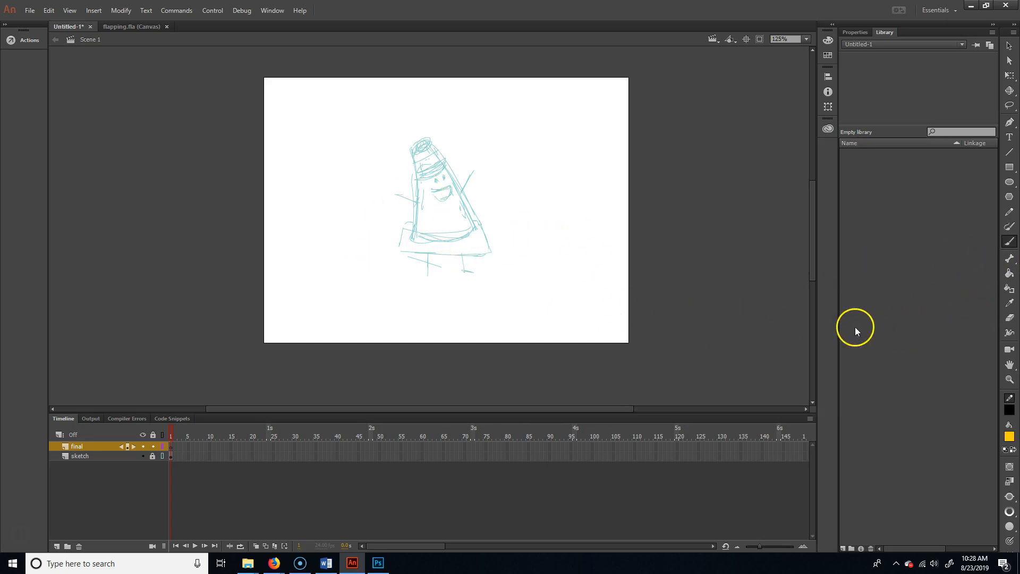
# - Set the Brush tool's fill color to black and turn on its pressure sensitivity, keeping the Paint Behind mode
pyautogui.click(1013, 443)
pyautogui.click(1010, 437)
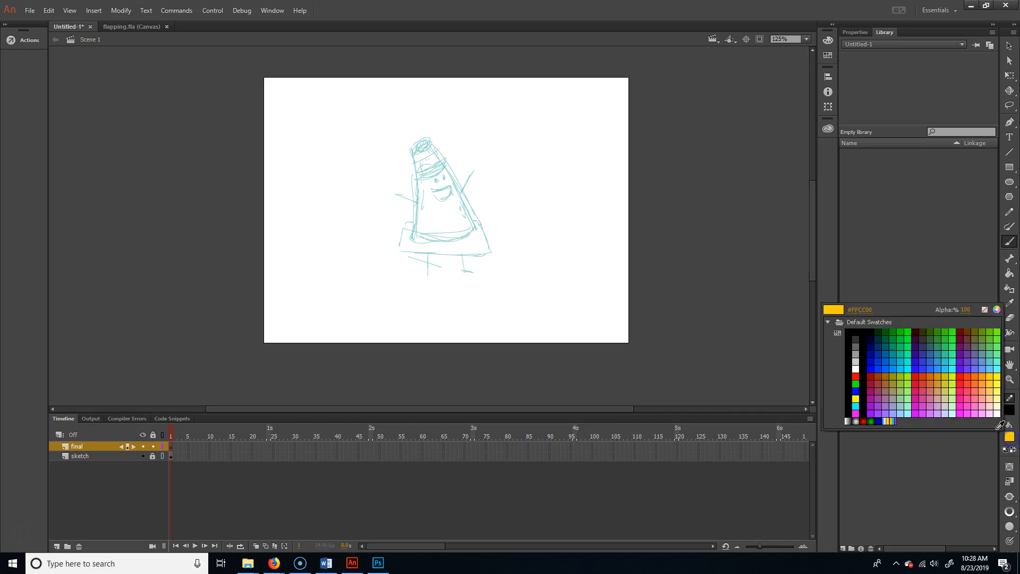
pyautogui.click(854, 333)
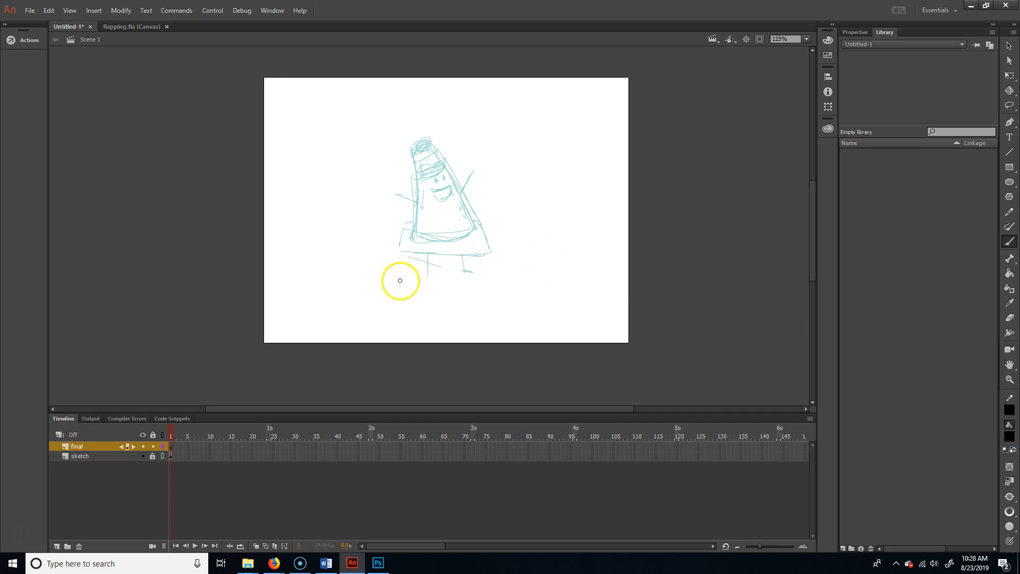
pyautogui.click(1011, 468)
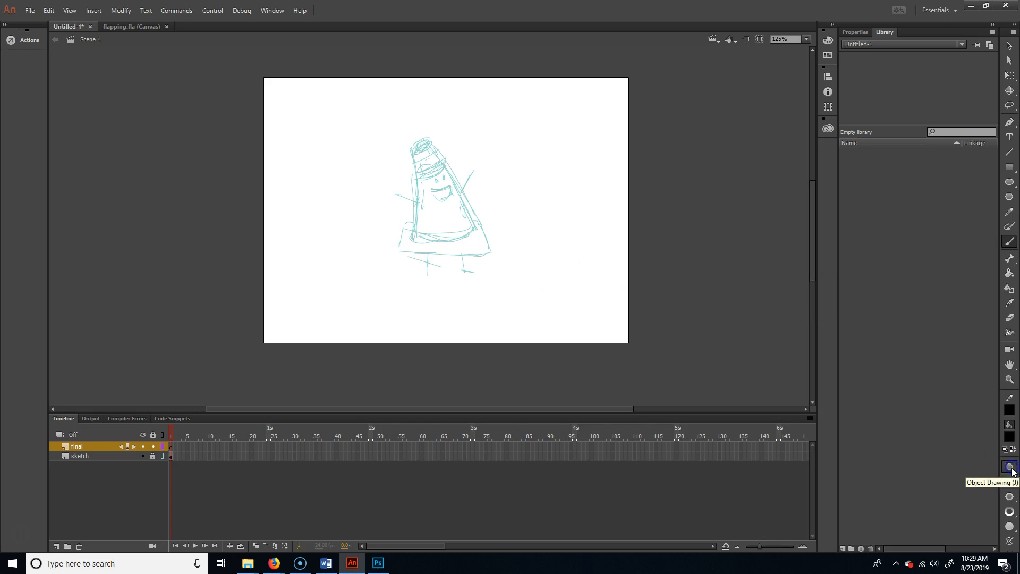
pyautogui.click(1015, 480)
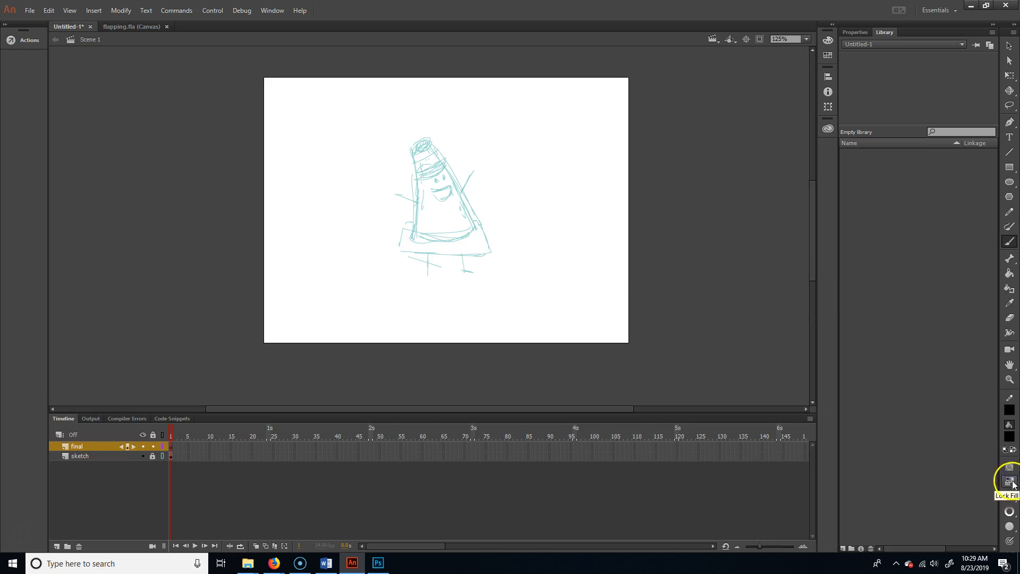
pyautogui.click(1015, 497)
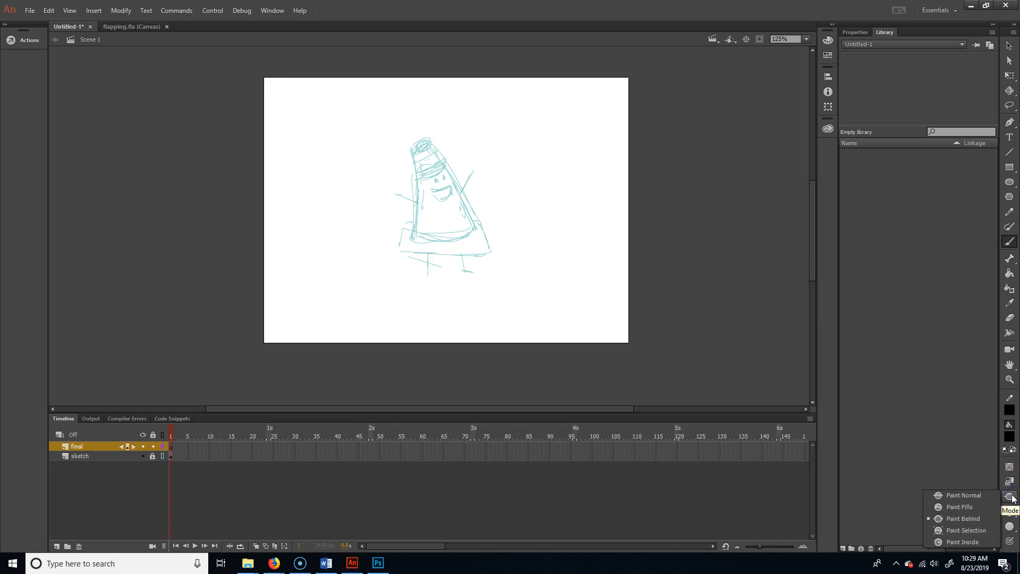
pyautogui.click(1012, 542)
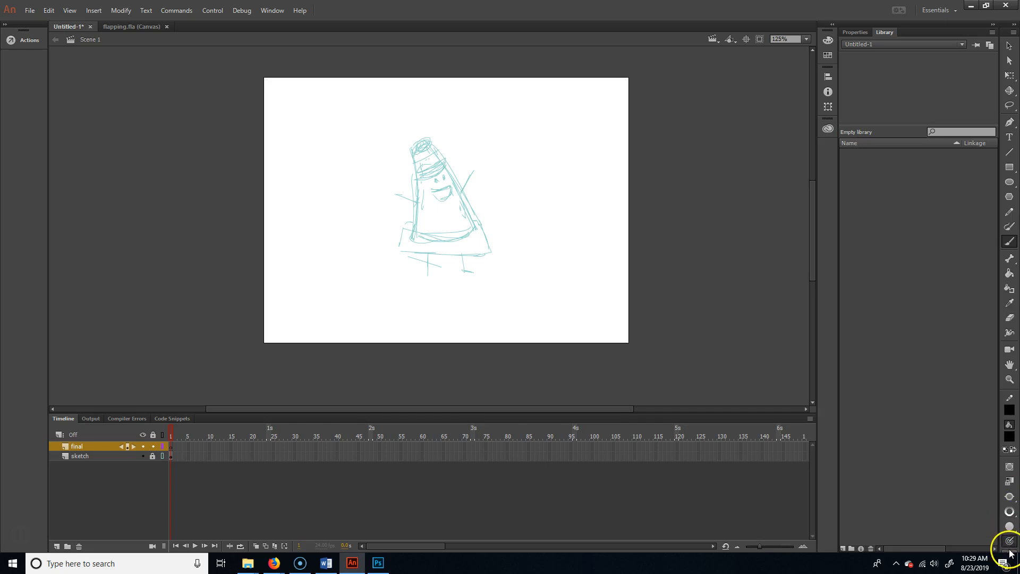
pyautogui.click(1009, 425)
# - Paint a wavy black brush stroke across the cone and bulge out both edges of its middle section with the Selection tool
pyautogui.moveTo(367, 259)
pyautogui.mouseDown()
pyautogui.moveTo(412, 173)
pyautogui.moveTo(483, 130)
pyautogui.moveTo(480, 178)
pyautogui.moveTo(448, 253)
pyautogui.moveTo(572, 224)
pyautogui.mouseUp()
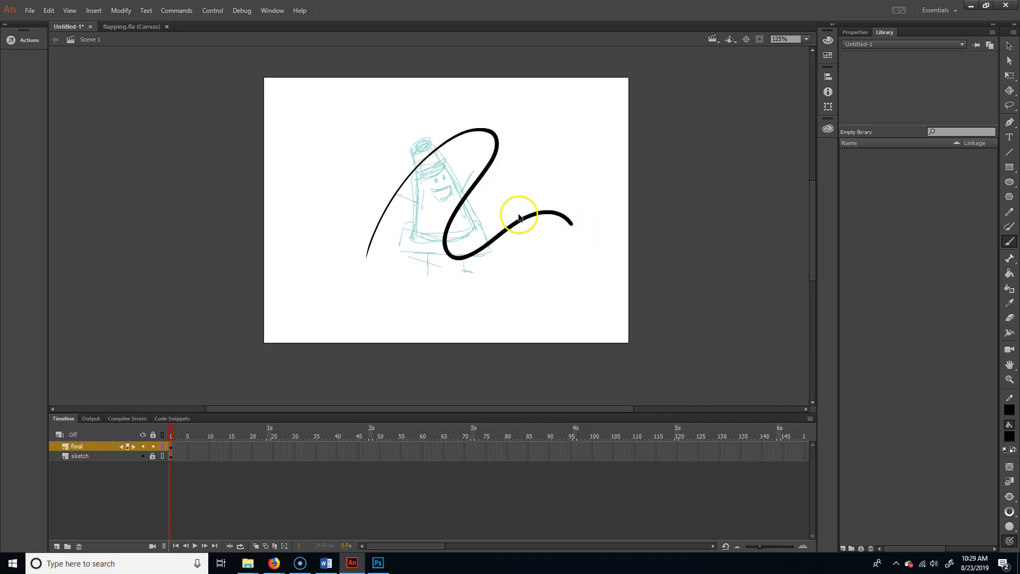
pyautogui.scroll(4, 519, 215)
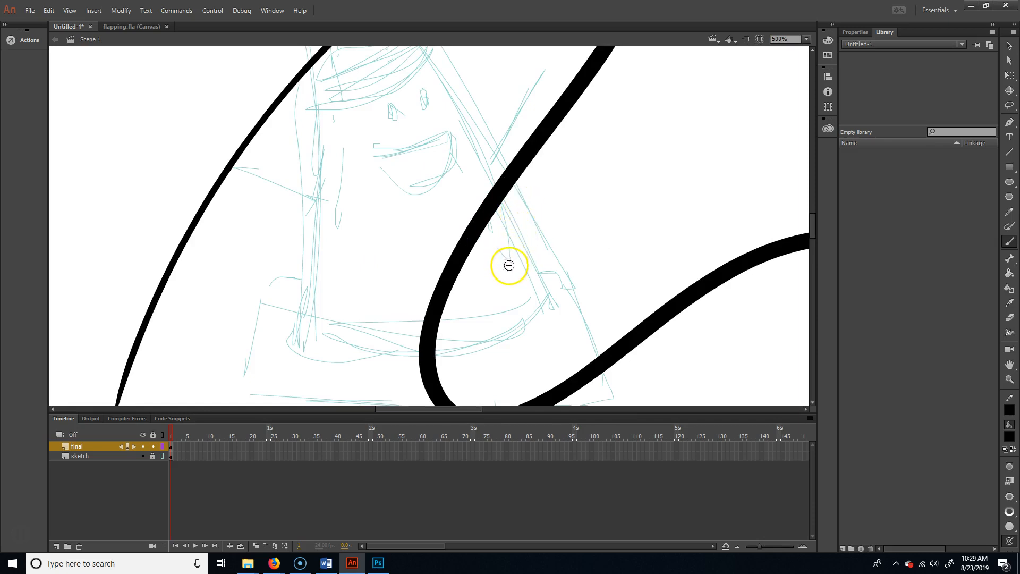
pyautogui.press('v')
pyautogui.moveTo(494, 212)
pyautogui.mouseDown()
pyautogui.moveTo(611, 228)
pyautogui.moveTo(636, 249)
pyautogui.mouseUp()
pyautogui.moveTo(486, 197); pyautogui.dragTo(414, 327)
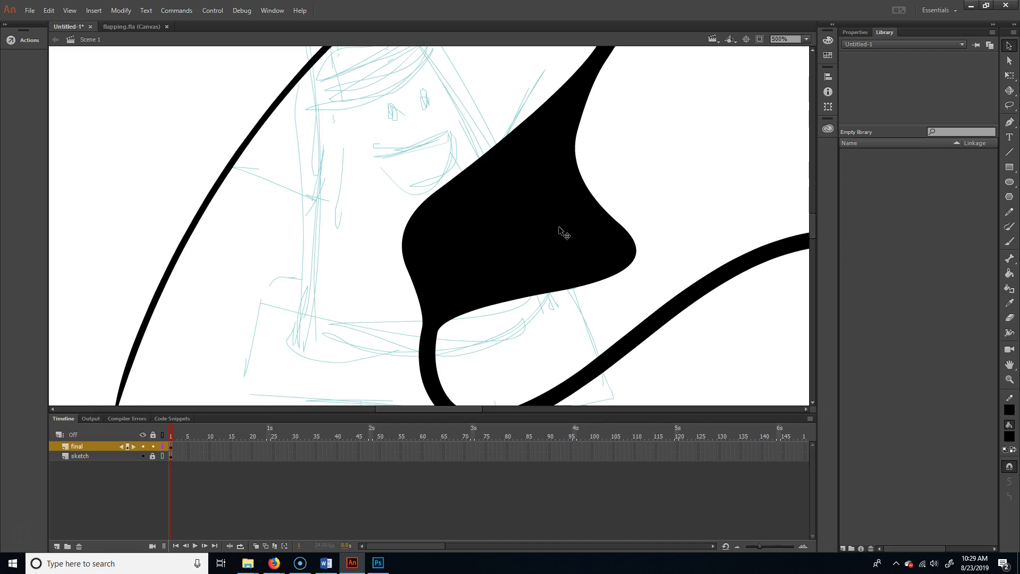
# - Delete the reshaped brush stroke from the final layer
pyautogui.hotkey('ctrl', '-')
pyautogui.hotkey('ctrl', '-')
pyautogui.hotkey('ctrl', '-')
pyautogui.hotkey('ctrl', '-')
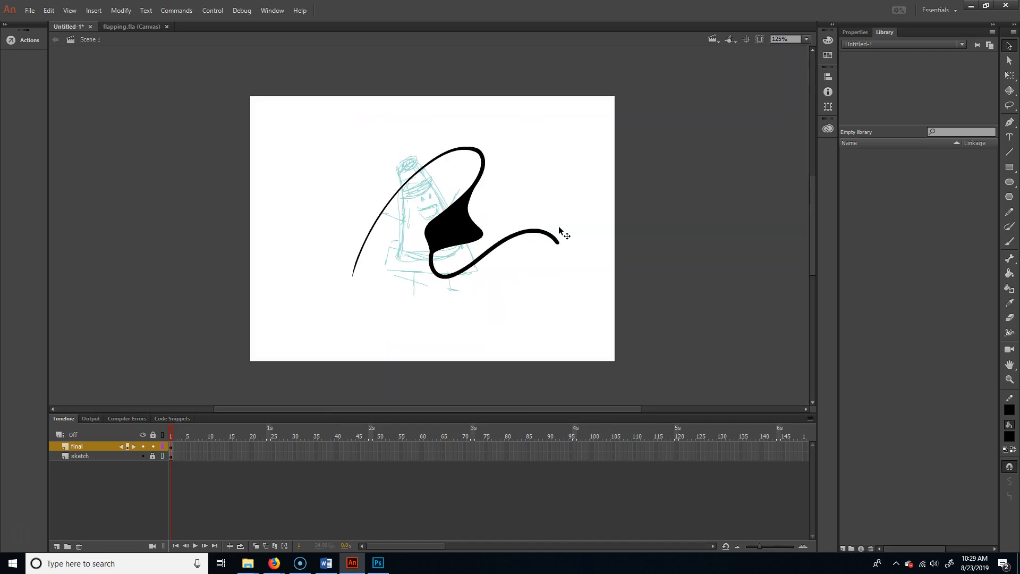
pyautogui.doubleClick(462, 232)
pyautogui.press('Delete')
# - Test bending a wavy Pencil line across the cone with the Selection tool, and delete the line
pyautogui.click(1004, 229)
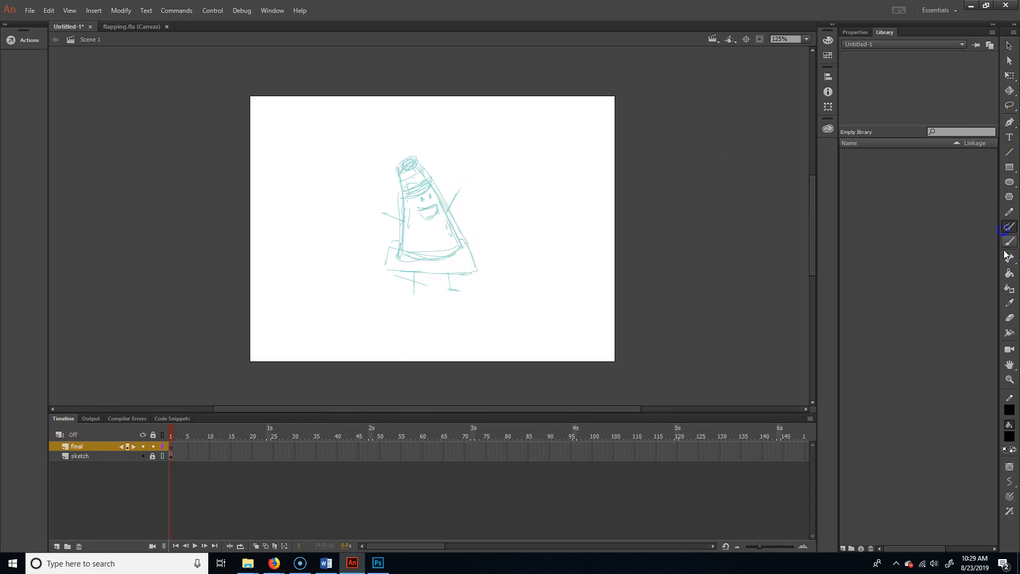
pyautogui.click(1009, 212)
pyautogui.moveTo(321, 267)
pyautogui.mouseDown()
pyautogui.moveTo(368, 182)
pyautogui.moveTo(562, 250)
pyautogui.mouseUp()
pyautogui.press('v')
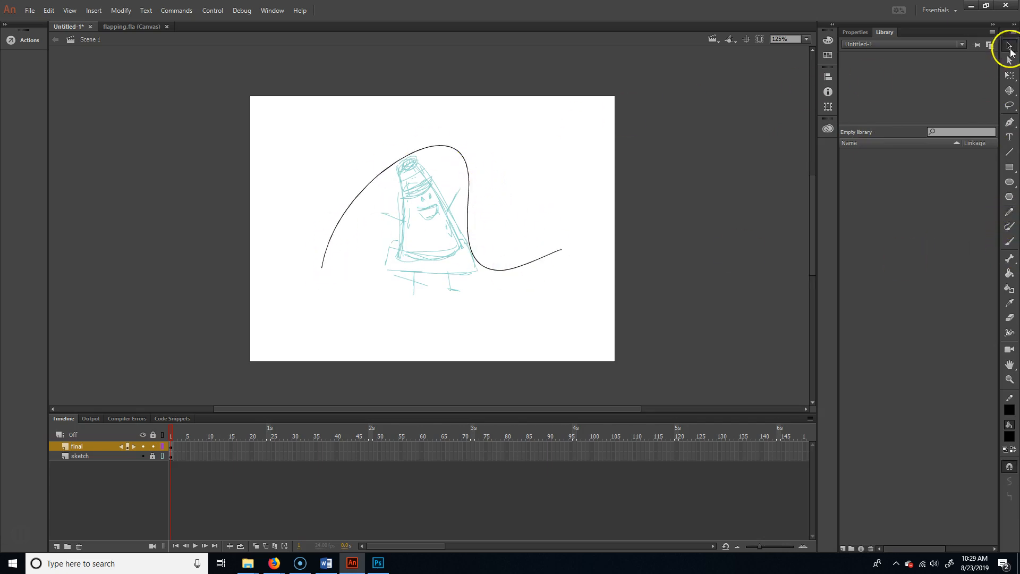
pyautogui.moveTo(470, 194)
pyautogui.mouseDown()
pyautogui.moveTo(547, 155)
pyautogui.moveTo(400, 221)
pyautogui.moveTo(441, 241)
pyautogui.mouseUp()
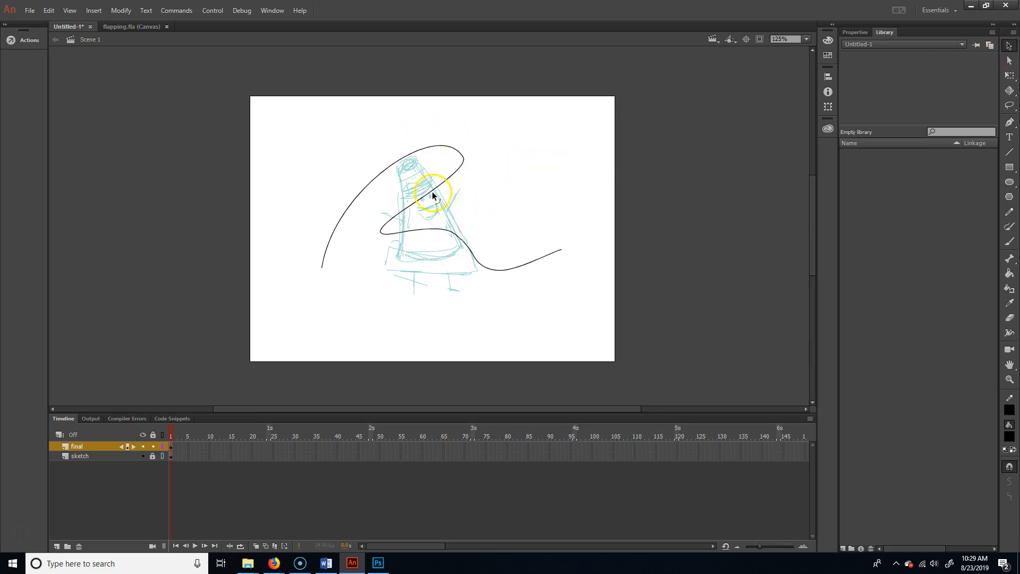
pyautogui.click(545, 258)
pyautogui.press('Delete')
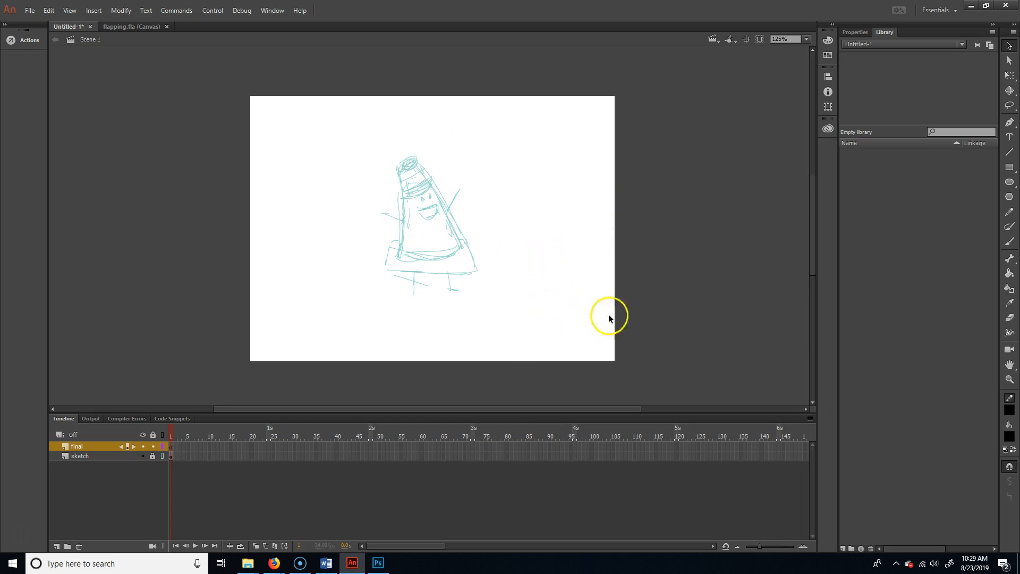
# - Turn on pressure sensitivity for the Paint Brush tool, and paint and undo a wavy test stroke over the cone
pyautogui.click(1012, 229)
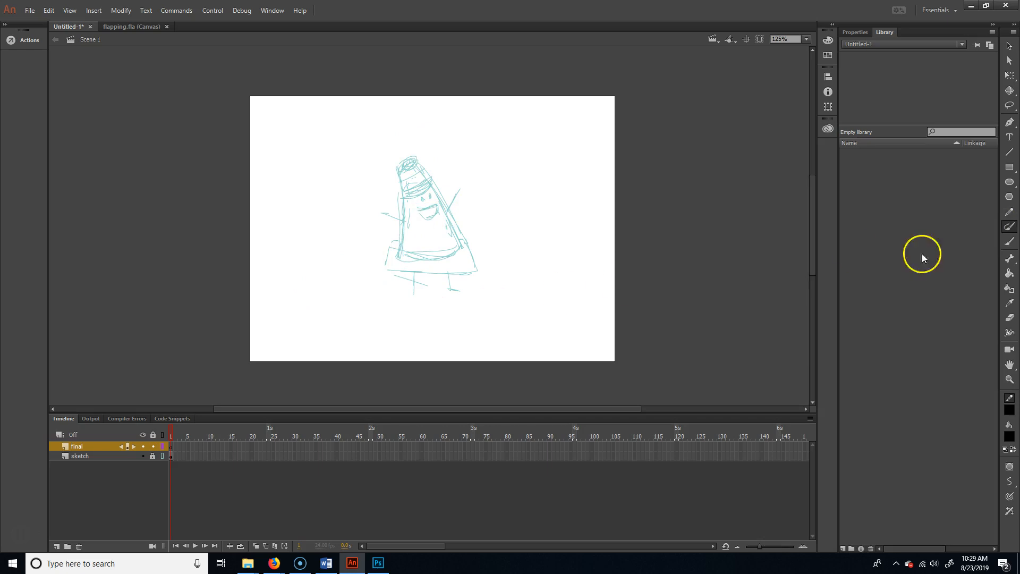
pyautogui.click(1010, 498)
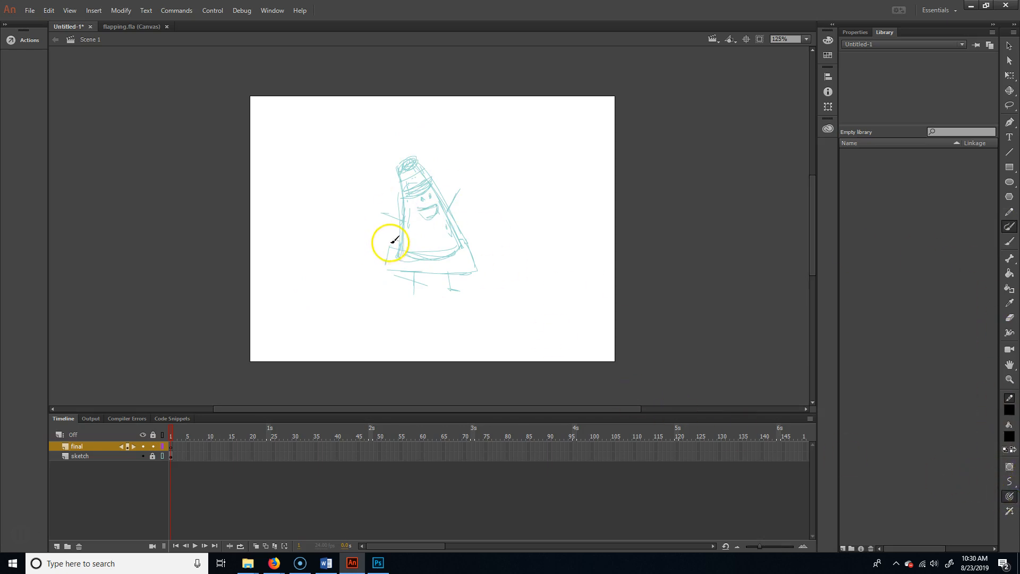
pyautogui.moveTo(346, 274); pyautogui.dragTo(353, 252)
pyautogui.moveTo(568, 186); pyautogui.dragTo(584, 198)
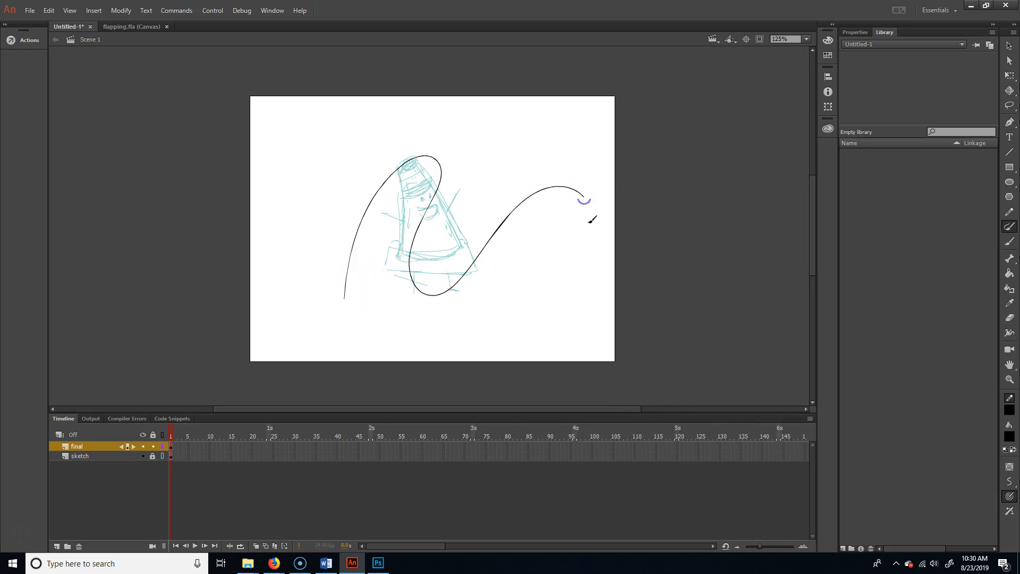
pyautogui.hotkey('ctrl', 'z')
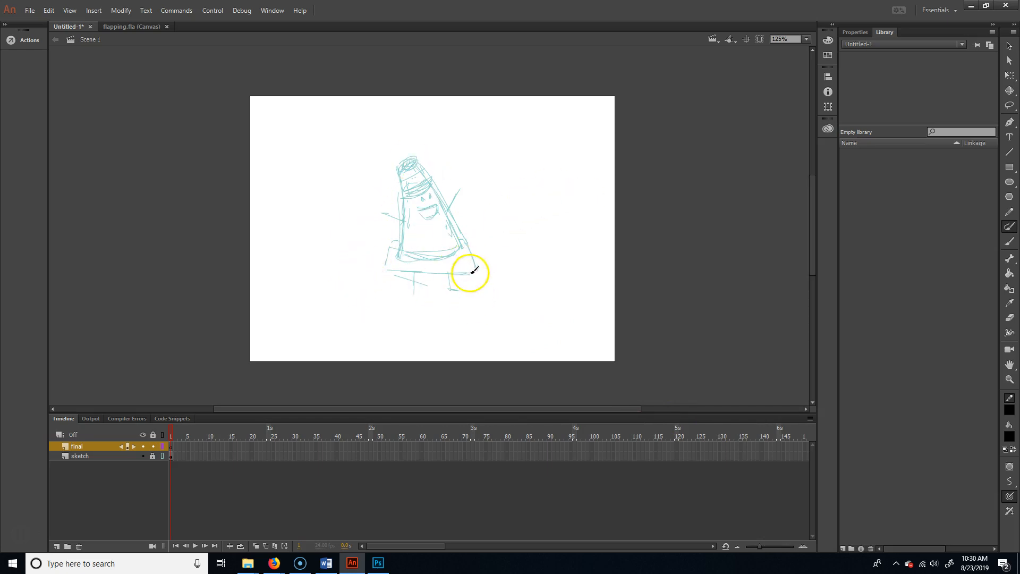
# - Paint a wavy black Paint Brush stroke of varying pressure across the cone and pull its middle section up into a peak
pyautogui.moveTo(317, 276)
pyautogui.mouseDown()
pyautogui.moveTo(375, 174)
pyautogui.moveTo(416, 271)
pyautogui.mouseUp()
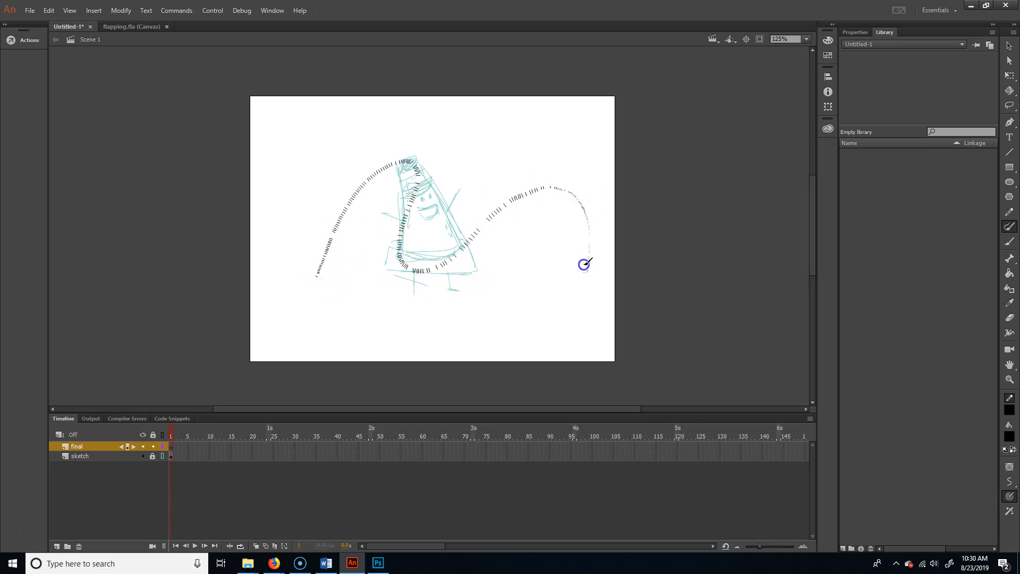
pyautogui.moveTo(559, 310)
pyautogui.mouseDown()
pyautogui.moveTo(541, 189)
pyautogui.moveTo(559, 308)
pyautogui.mouseUp()
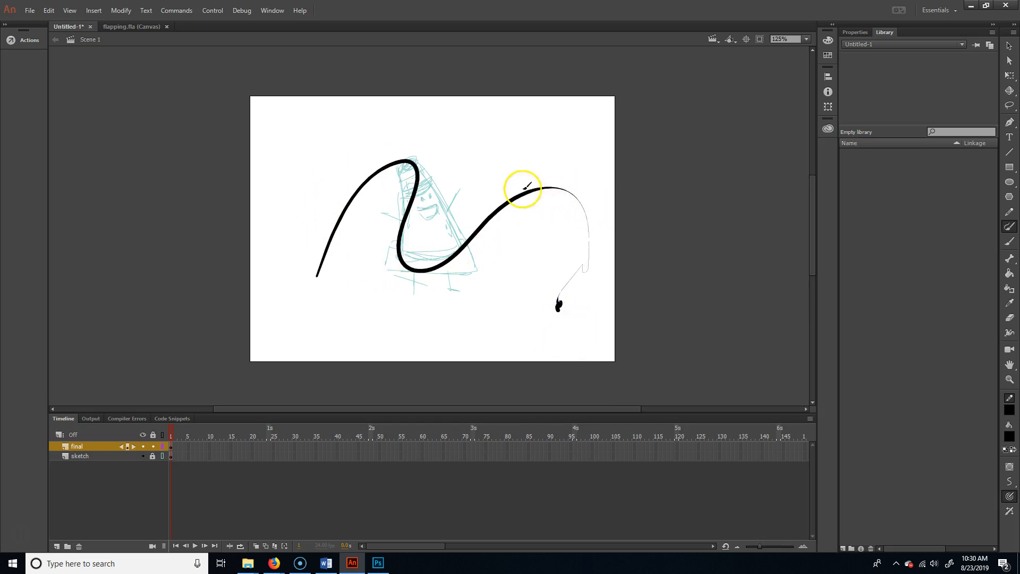
pyautogui.press('v')
pyautogui.moveTo(466, 238); pyautogui.dragTo(472, 176)
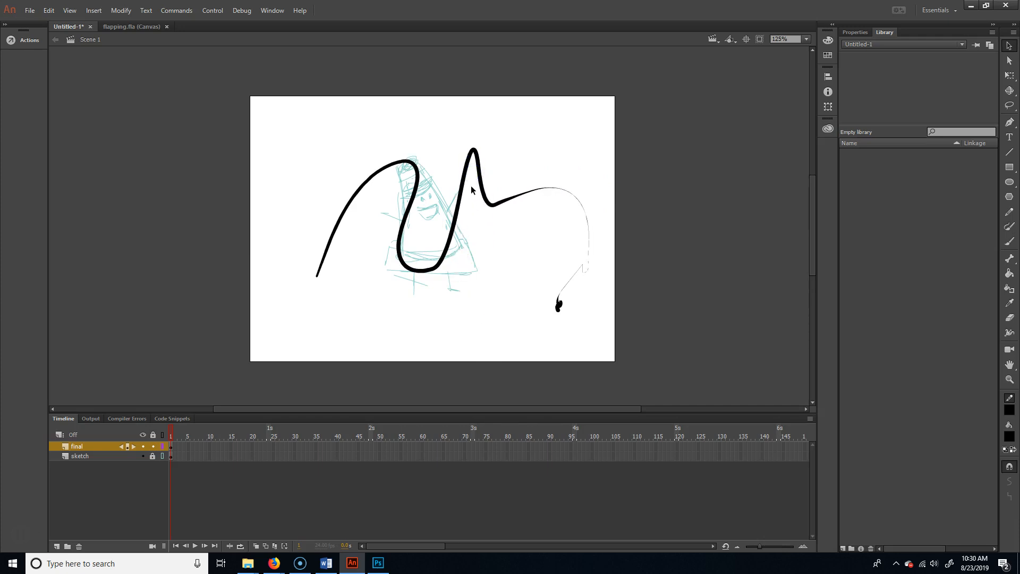
# - Delete all segments of the wavy test stroke
pyautogui.click(443, 254)
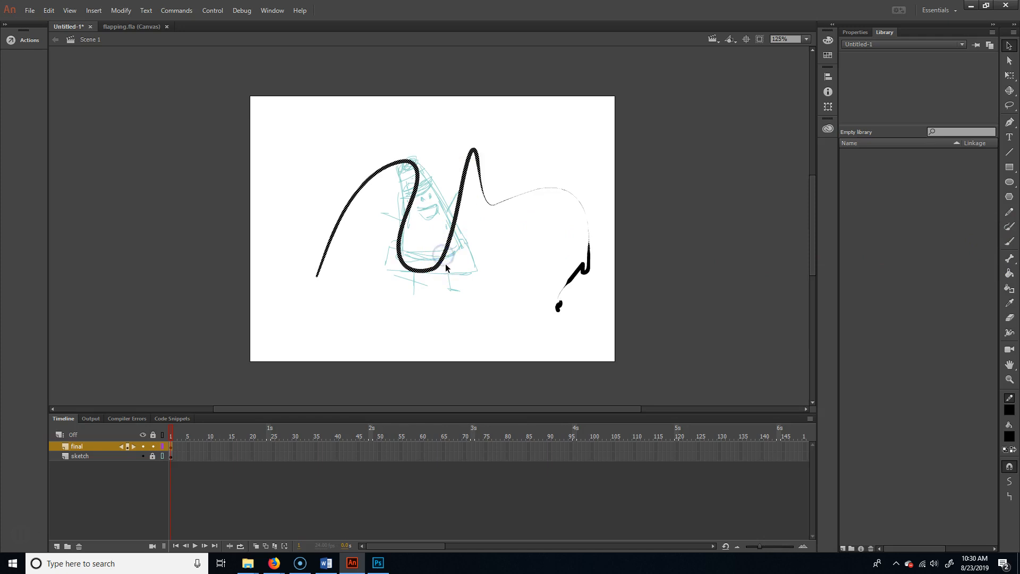
pyautogui.press('Delete')
pyautogui.click(589, 266)
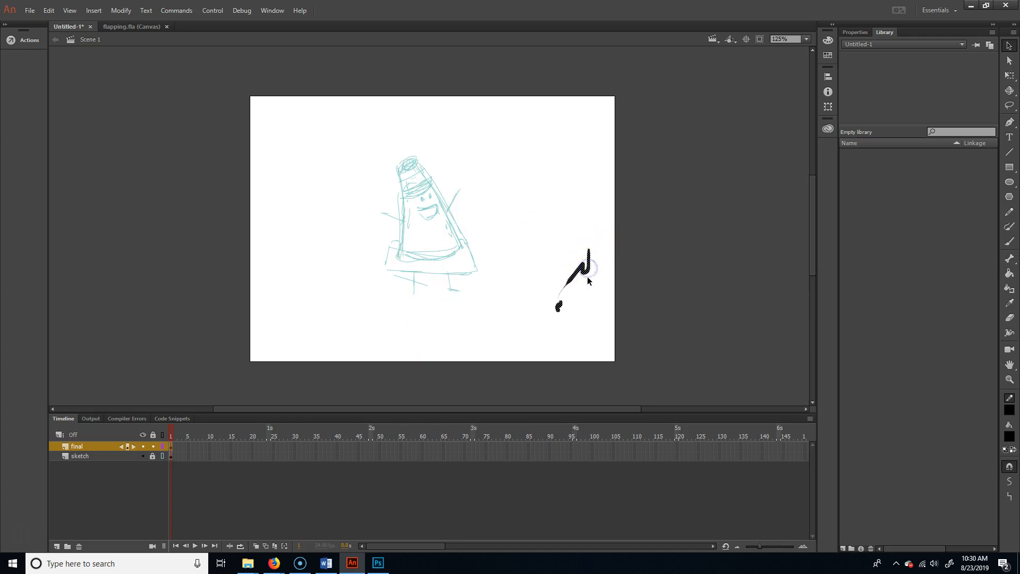
# - Ink the curved back edge of the cone's top opening with a black Paint Brush stroke, redoing it until it fits the sketch
pyautogui.click(1009, 227)
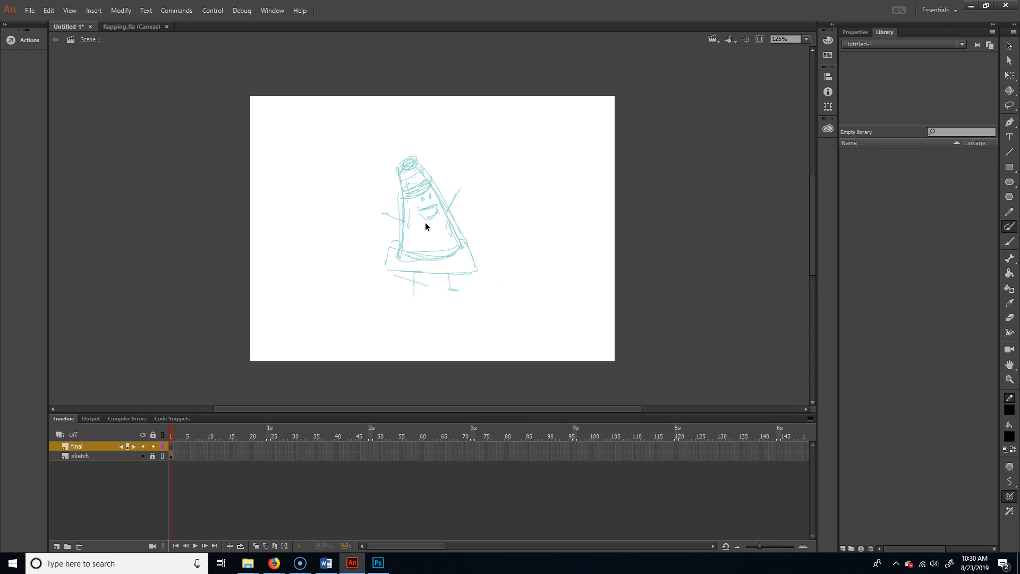
pyautogui.hotkey('ctrl', '=')
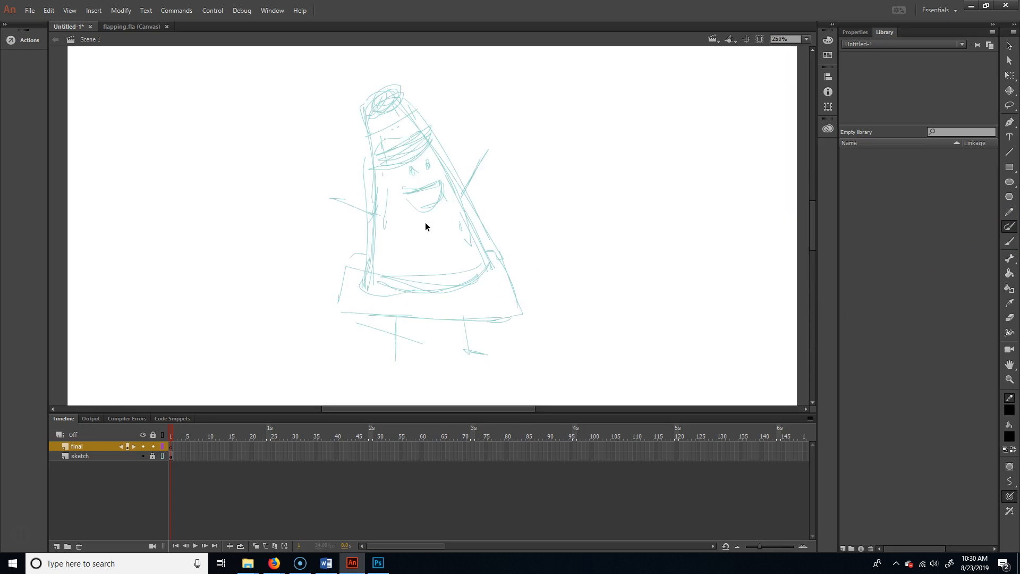
pyautogui.moveTo(475, 191); pyautogui.dragTo(475, 202)
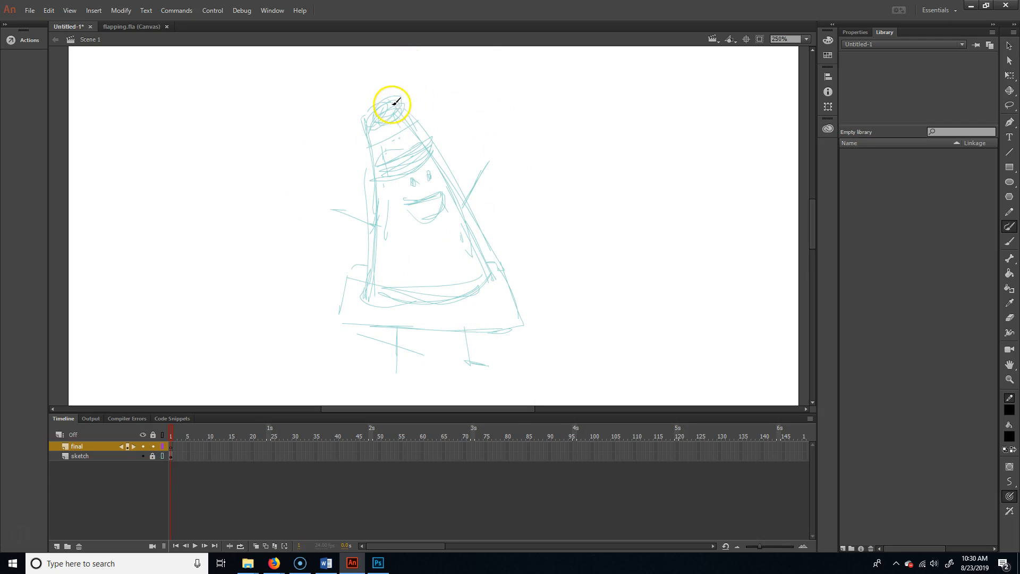
pyautogui.moveTo(383, 106); pyautogui.dragTo(365, 129)
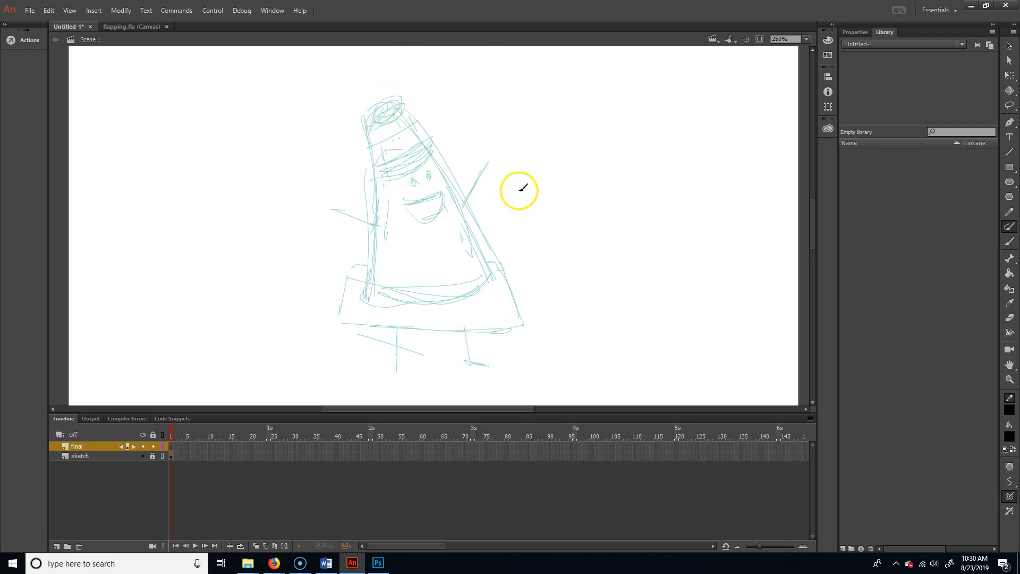
pyautogui.moveTo(399, 106)
pyautogui.mouseDown()
pyautogui.moveTo(368, 111)
pyautogui.moveTo(363, 128)
pyautogui.mouseUp()
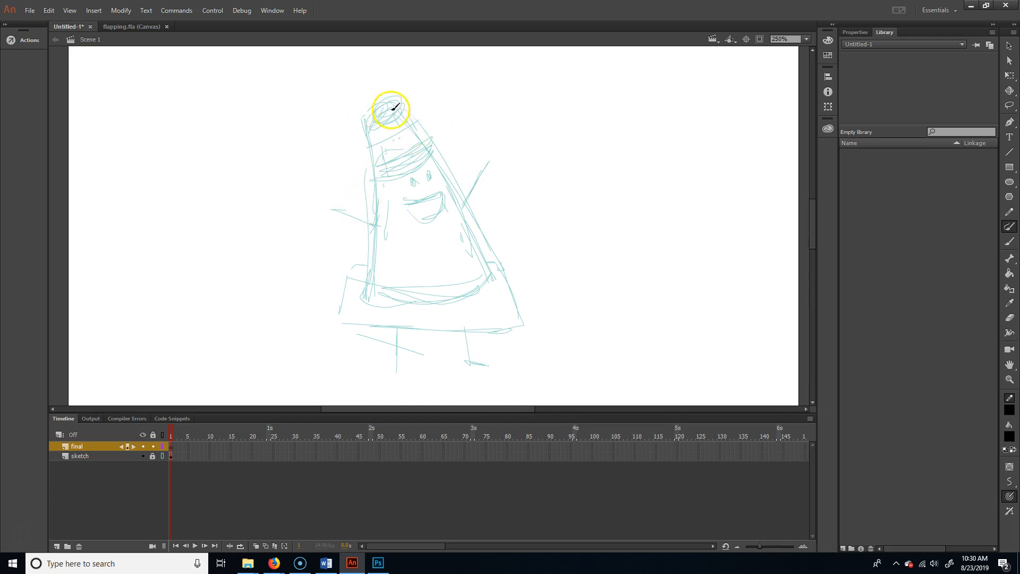
pyautogui.moveTo(398, 106); pyautogui.dragTo(363, 129)
pyautogui.hotkey('ctrl', 'z')
pyautogui.hotkey('ctrl', 'y')
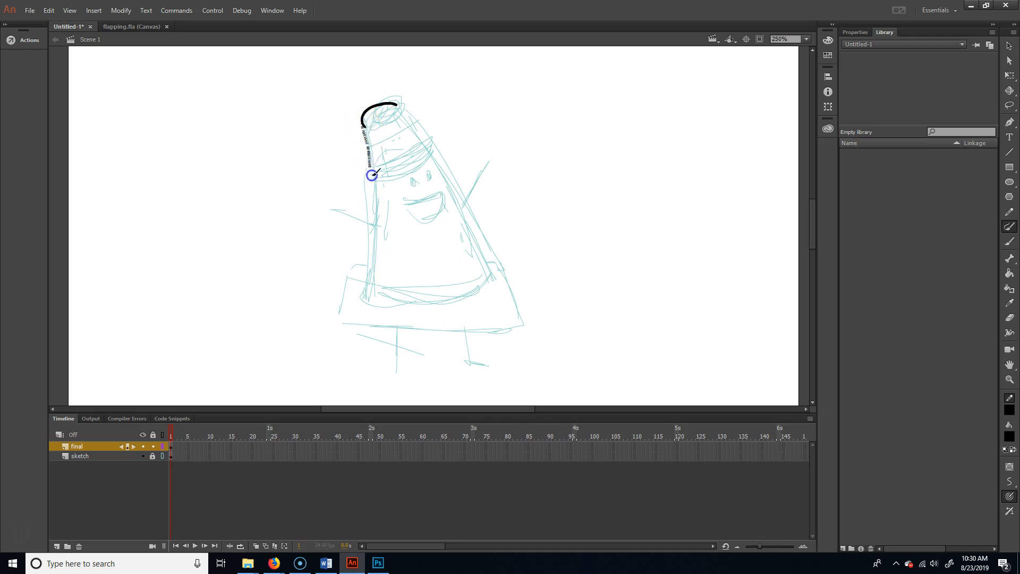
# - Paint a black stroke down the cone's left side and scribble a jagged trail from its tip out to the right
pyautogui.moveTo(366, 245); pyautogui.dragTo(363, 306)
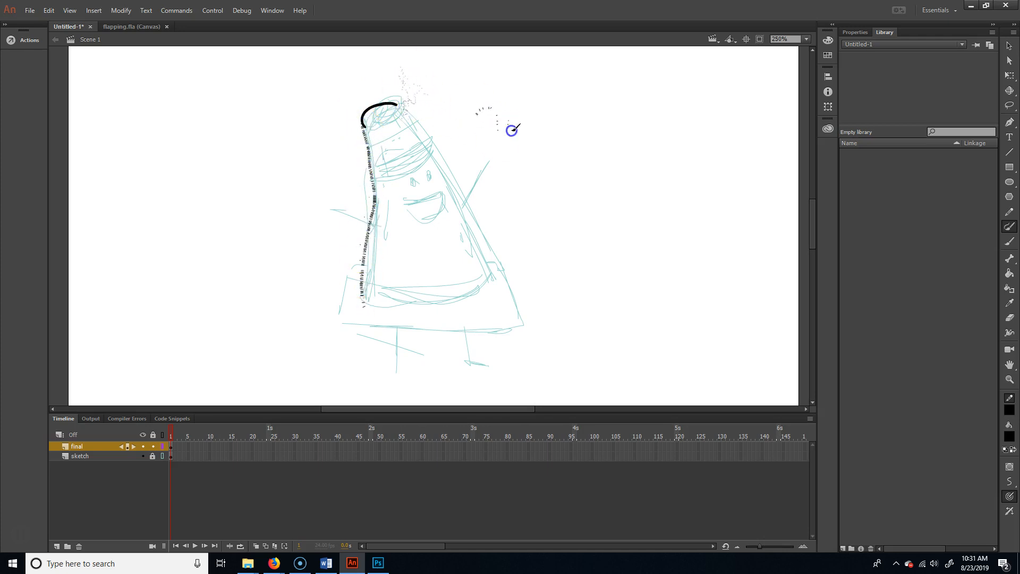
pyautogui.moveTo(512, 97)
pyautogui.mouseDown()
pyautogui.moveTo(533, 140)
pyautogui.moveTo(544, 137)
pyautogui.moveTo(520, 170)
pyautogui.moveTo(605, 163)
pyautogui.mouseUp()
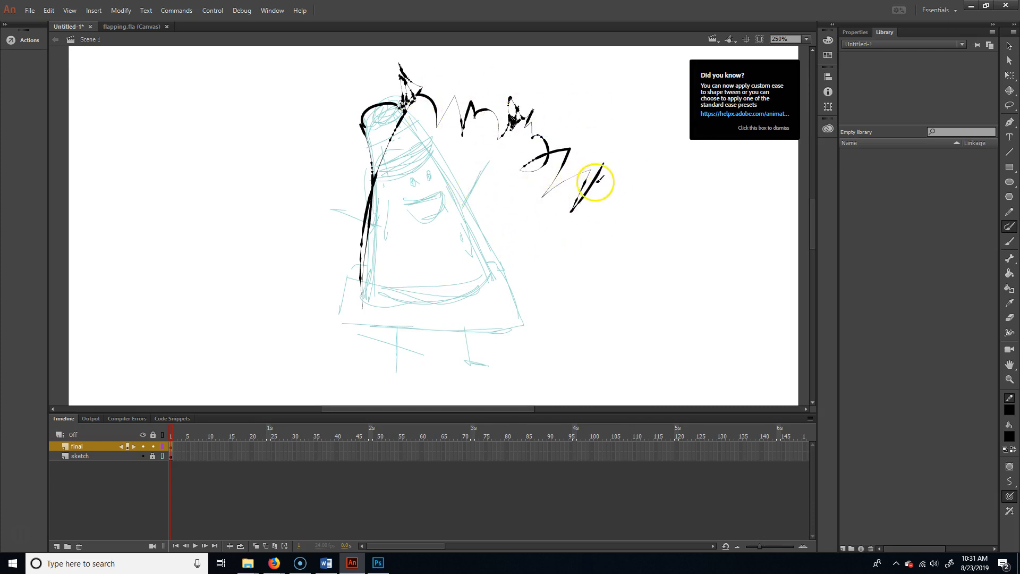
pyautogui.moveTo(522, 80); pyautogui.dragTo(514, 87)
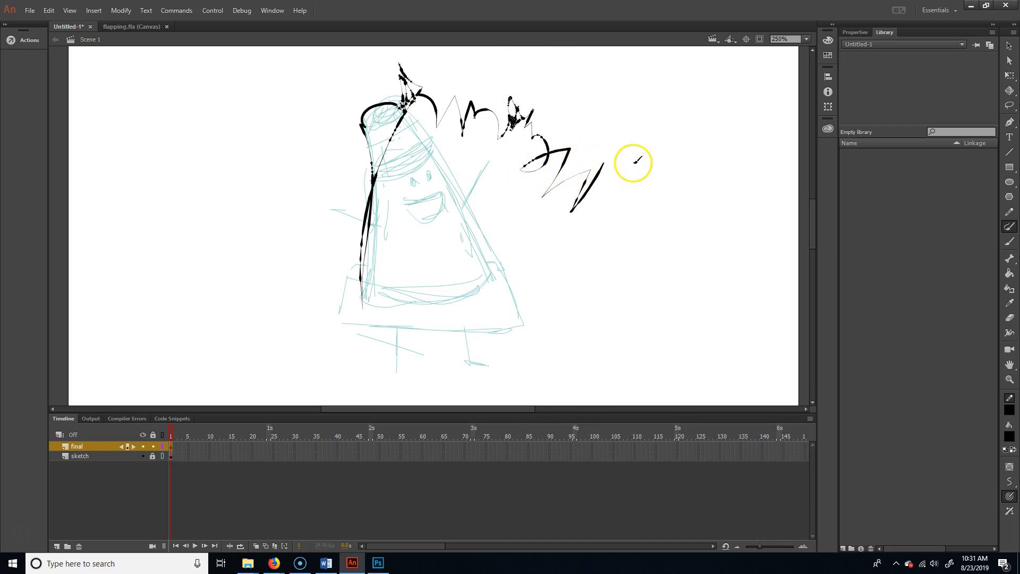
# - Undo the jagged trail and the earlier left-side stroke, and ink the cone's left side again with a black Paint Brush stroke
pyautogui.click(49, 11)
pyautogui.click(80, 23)
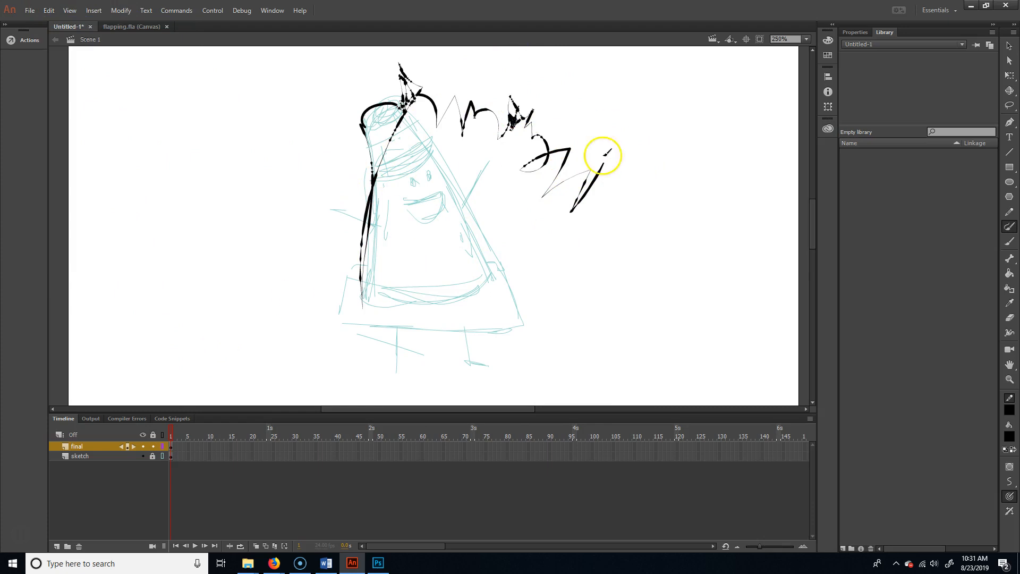
pyautogui.click(49, 11)
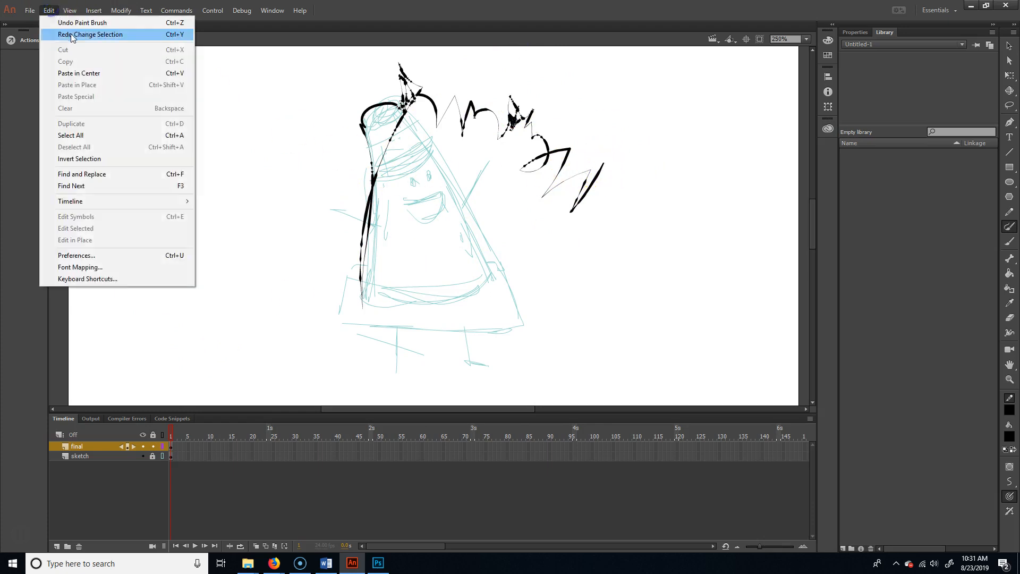
pyautogui.click(75, 23)
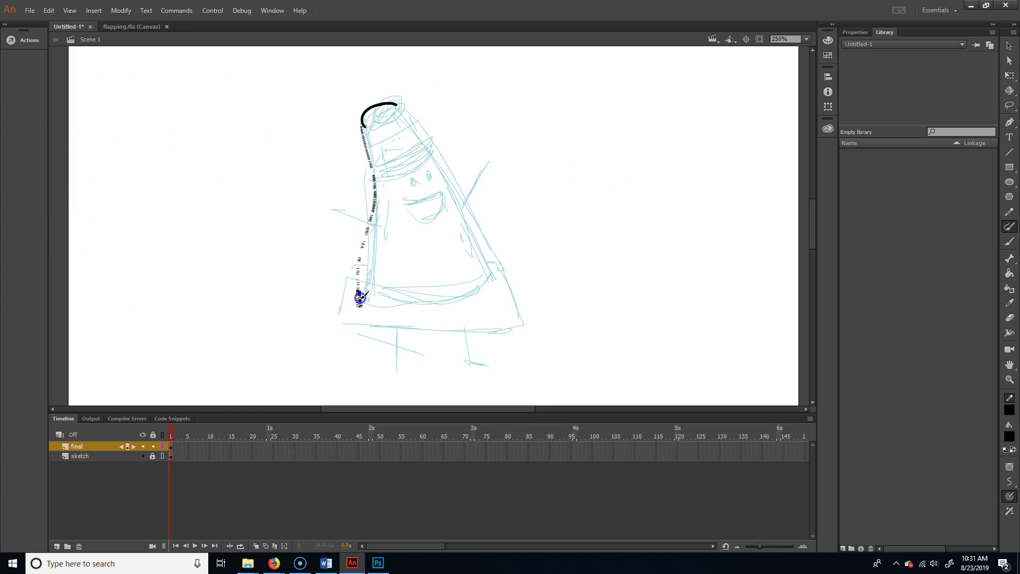
pyautogui.rightClick(349, 263)
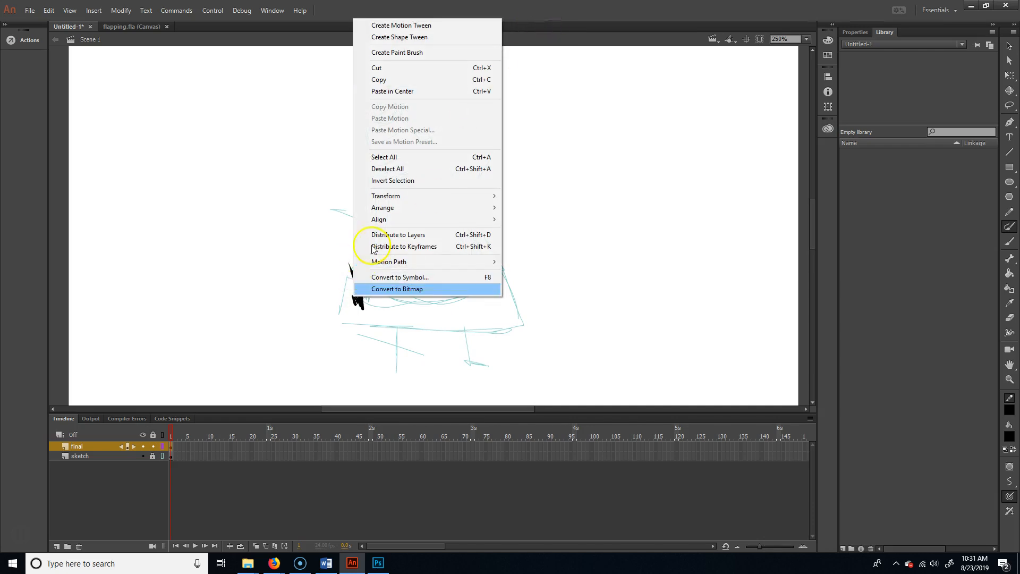
pyautogui.click(596, 269)
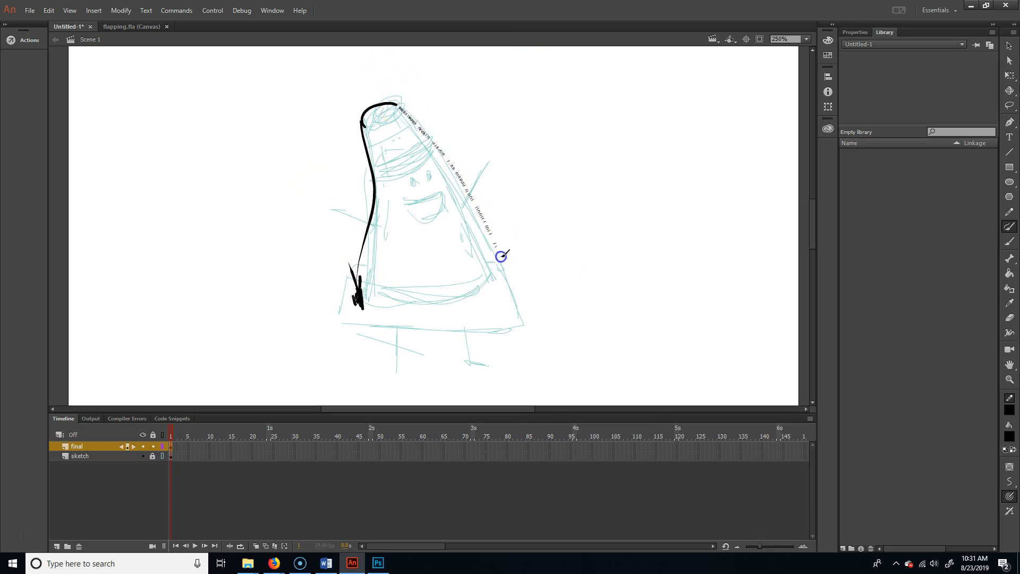
# - Ink the cone's right side in black, redoing it closer to the sketch, and add the curved bottom edge
pyautogui.moveTo(522, 315); pyautogui.dragTo(521, 317)
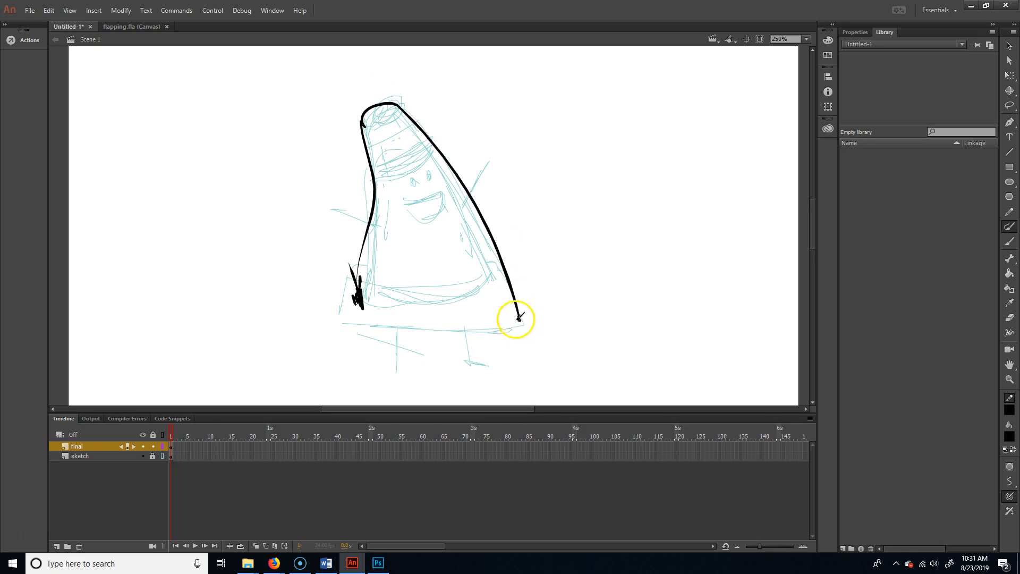
pyautogui.hotkey('ctrl', 'z')
pyautogui.moveTo(397, 105)
pyautogui.mouseDown()
pyautogui.moveTo(471, 221)
pyautogui.moveTo(509, 240)
pyautogui.mouseUp()
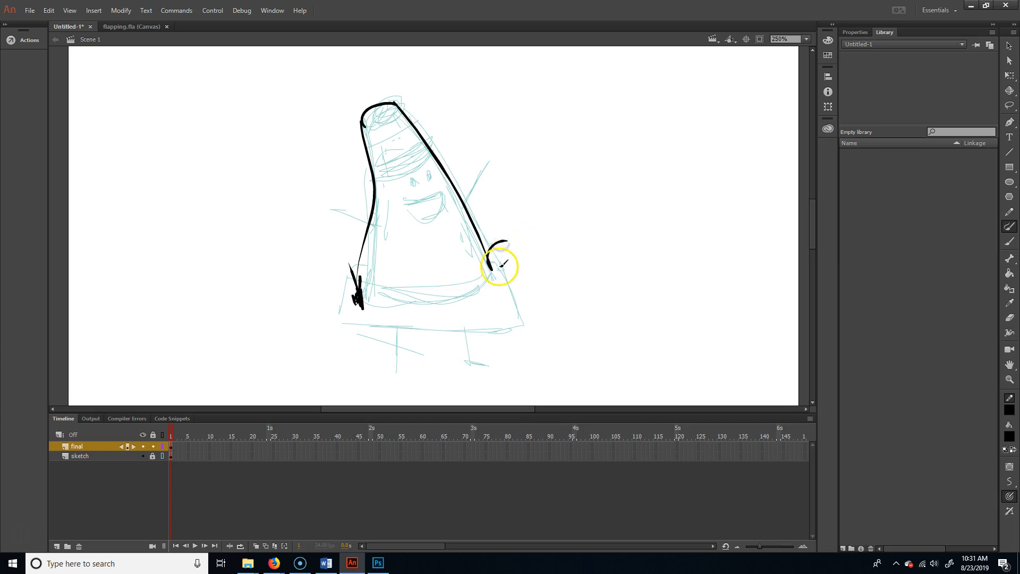
pyautogui.moveTo(493, 271); pyautogui.dragTo(494, 269)
# - Delete the stray hook at the cone's lower right corner and the spiky stroke ends at its lower left corner
pyautogui.press('v')
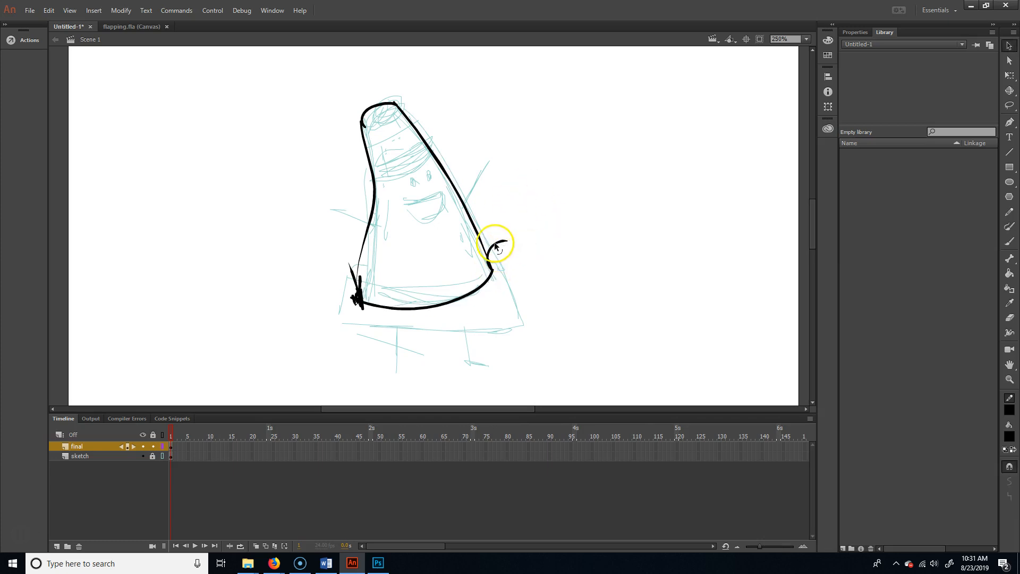
pyautogui.press('Delete')
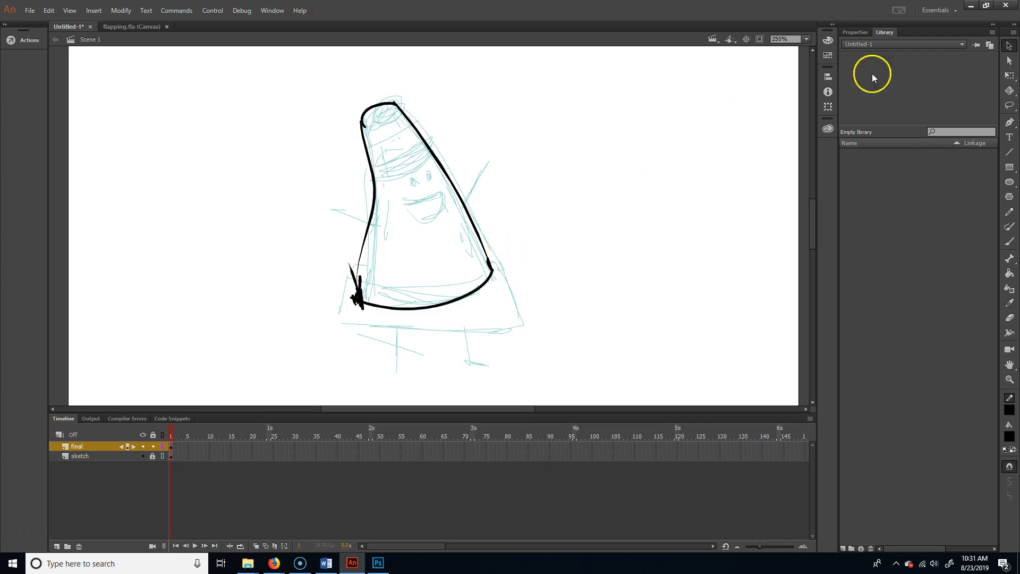
pyautogui.click(352, 277)
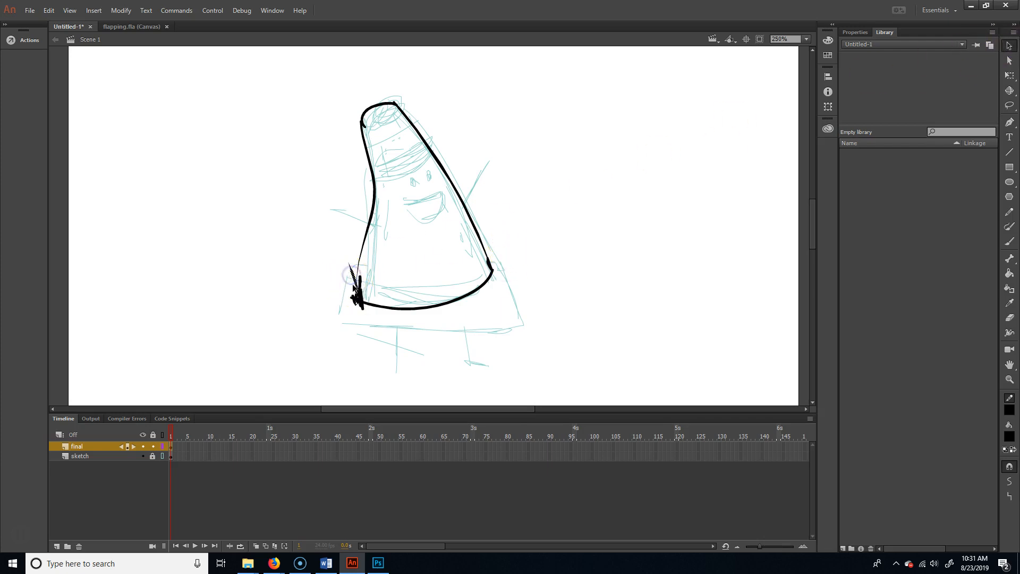
pyautogui.click(362, 295)
pyautogui.click(360, 282)
pyautogui.press('Delete')
pyautogui.click(363, 294)
pyautogui.click(355, 304)
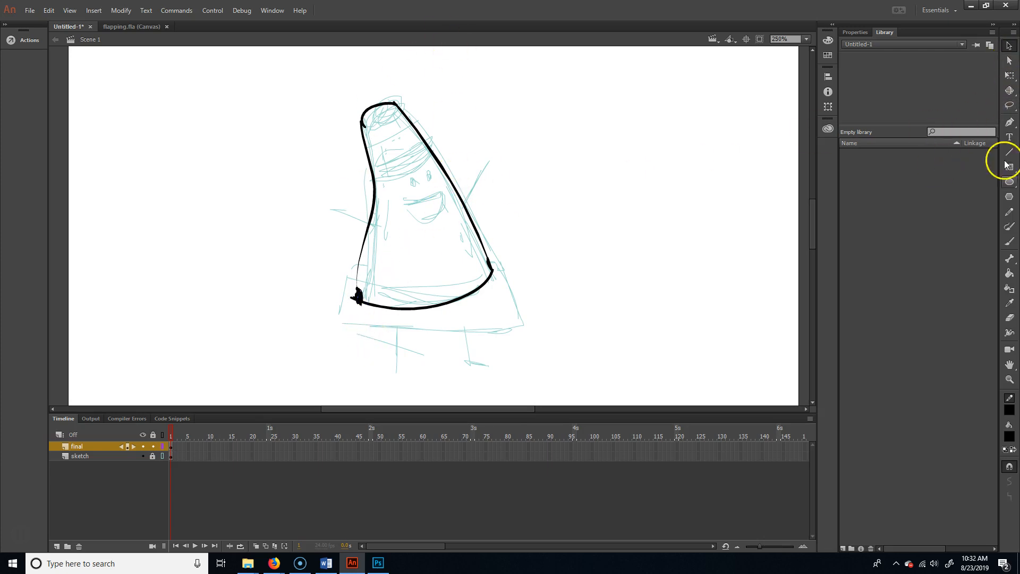
# - Ink two curved stripe lines across the upper cone and a face with two eyes and an open smile using the Paint Brush
pyautogui.click(1009, 226)
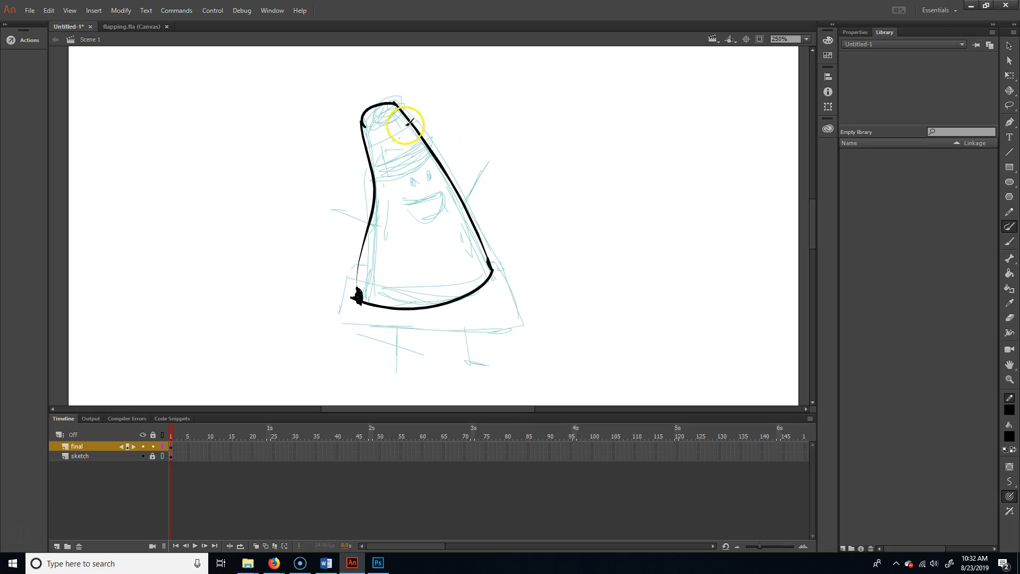
pyautogui.moveTo(411, 125)
pyautogui.mouseDown()
pyautogui.moveTo(363, 149)
pyautogui.moveTo(422, 150)
pyautogui.moveTo(370, 169)
pyautogui.mouseUp()
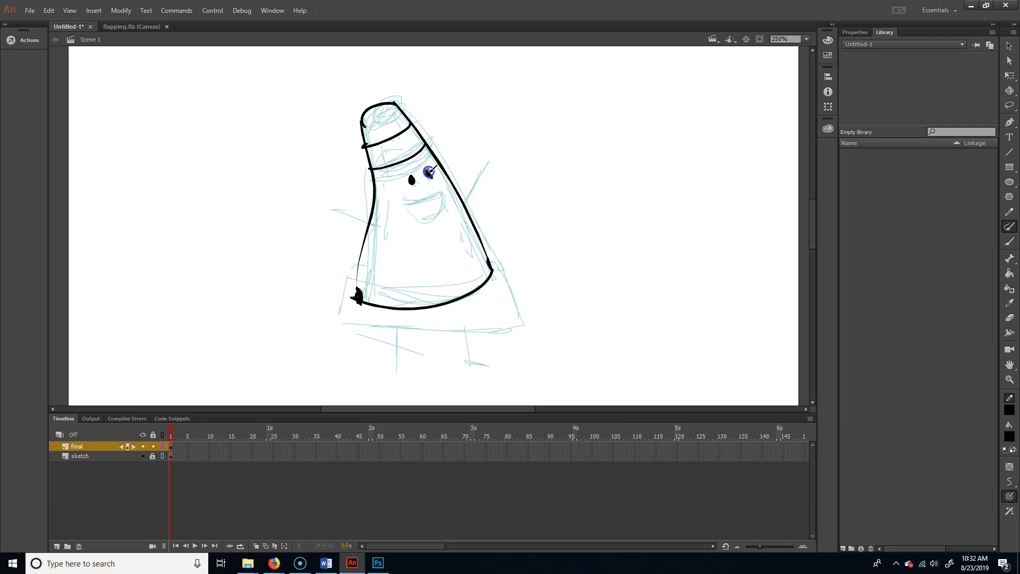
pyautogui.moveTo(429, 187); pyautogui.dragTo(429, 177)
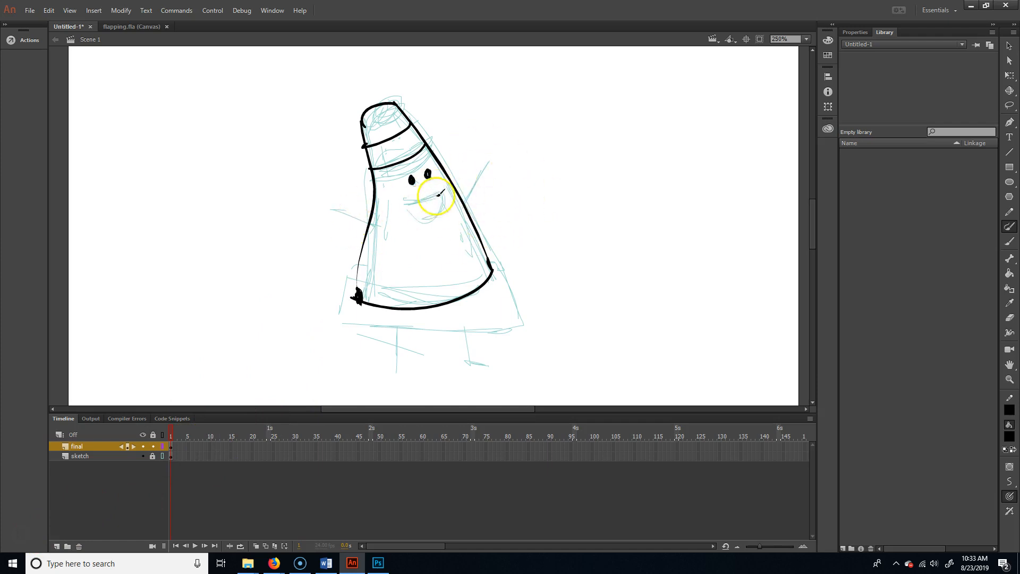
pyautogui.moveTo(440, 192); pyautogui.dragTo(437, 193)
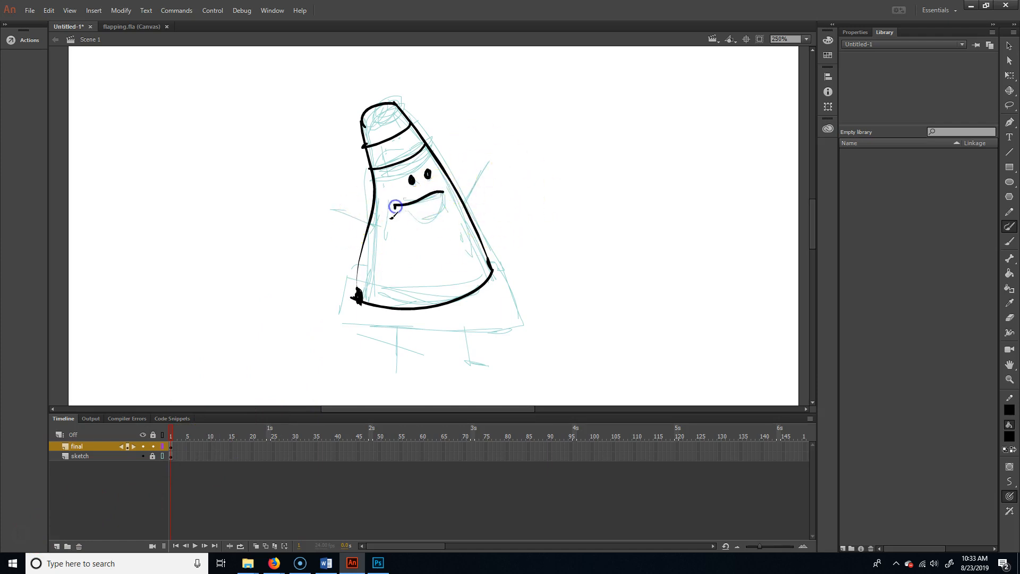
# - Close the lower curve of the mouth and ink both raised arms with fingered hands
pyautogui.moveTo(441, 211)
pyautogui.mouseDown()
pyautogui.moveTo(439, 195)
pyautogui.moveTo(462, 201)
pyautogui.moveTo(490, 159)
pyautogui.mouseUp()
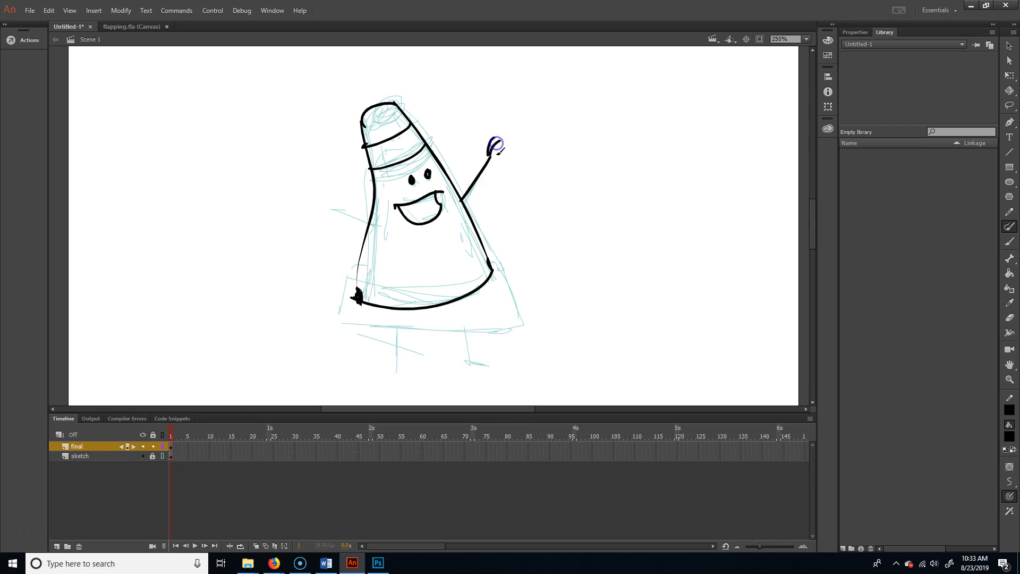
pyautogui.moveTo(489, 155); pyautogui.dragTo(480, 144)
pyautogui.moveTo(375, 224)
pyautogui.mouseDown()
pyautogui.moveTo(337, 216)
pyautogui.moveTo(311, 172)
pyautogui.mouseUp()
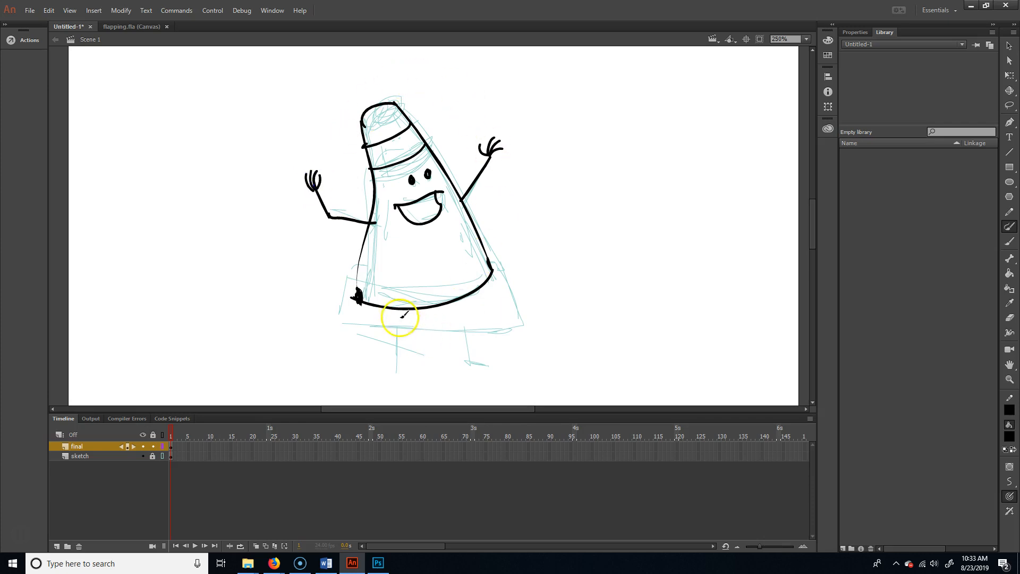
# - Ink the cone's square base around the lower edge and two legs with feet beneath it
pyautogui.moveTo(333, 322); pyautogui.dragTo(348, 324)
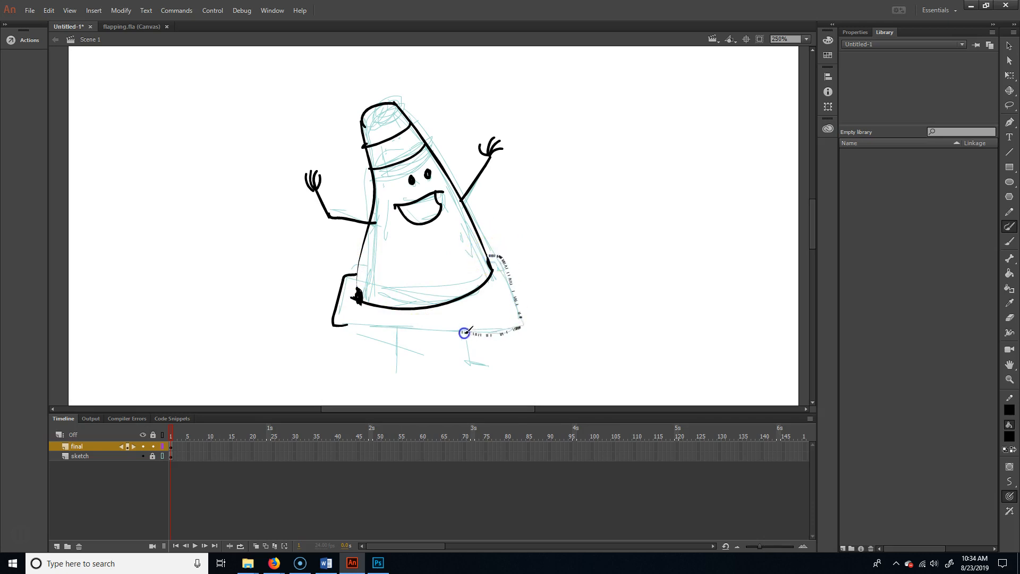
pyautogui.moveTo(344, 342); pyautogui.dragTo(345, 343)
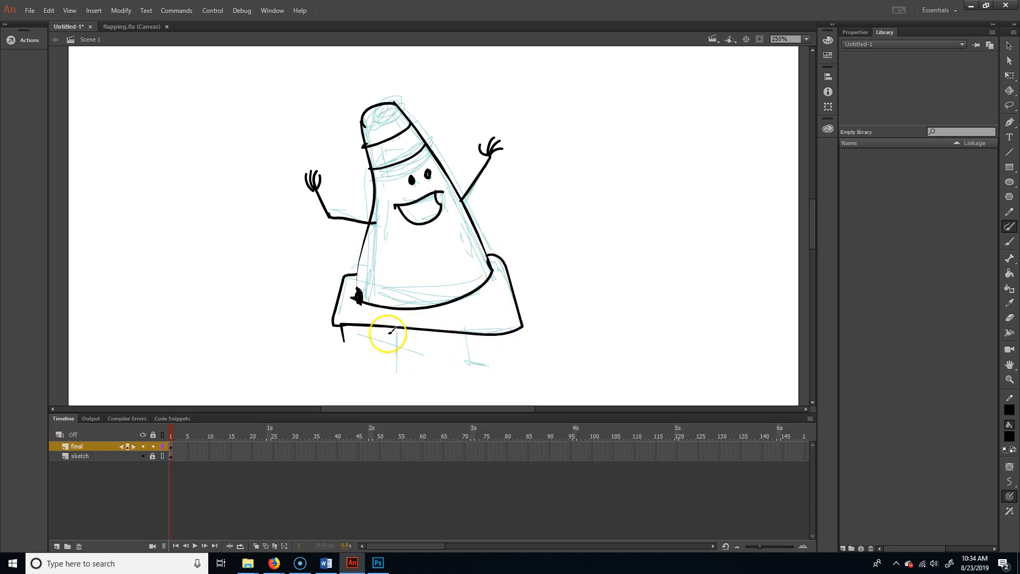
pyautogui.moveTo(391, 373); pyautogui.dragTo(411, 378)
pyautogui.moveTo(466, 337)
pyautogui.mouseDown()
pyautogui.moveTo(466, 371)
pyautogui.moveTo(497, 360)
pyautogui.mouseUp()
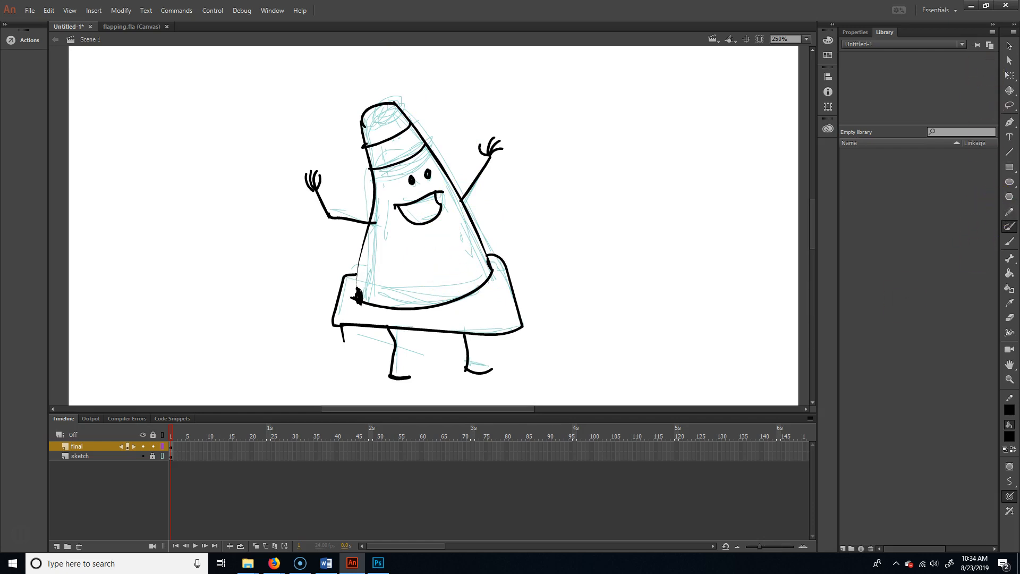
# - Choose the Paint Bucket tool and mix a muted orange as its fill color
pyautogui.click(1009, 274)
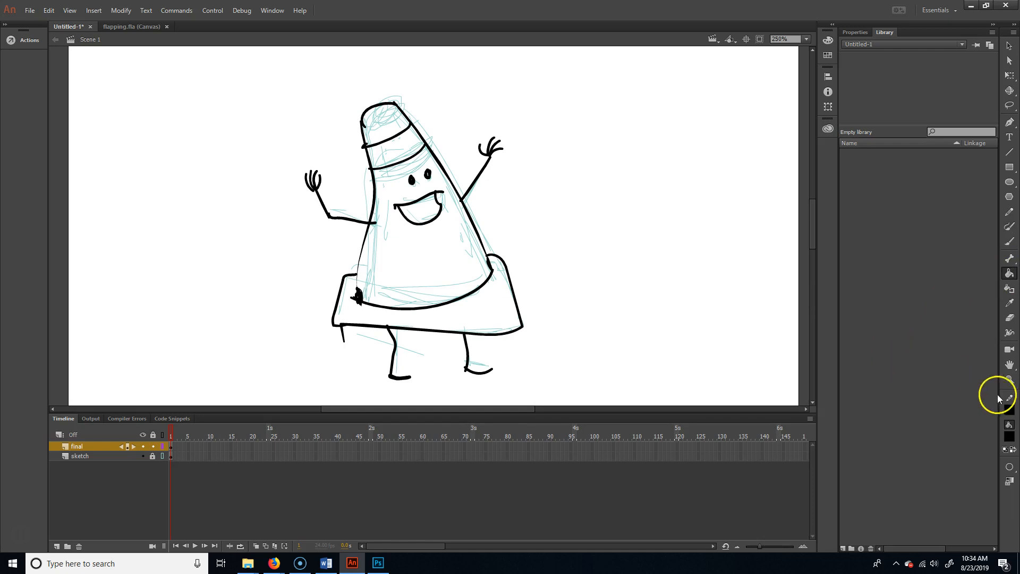
pyautogui.click(1014, 438)
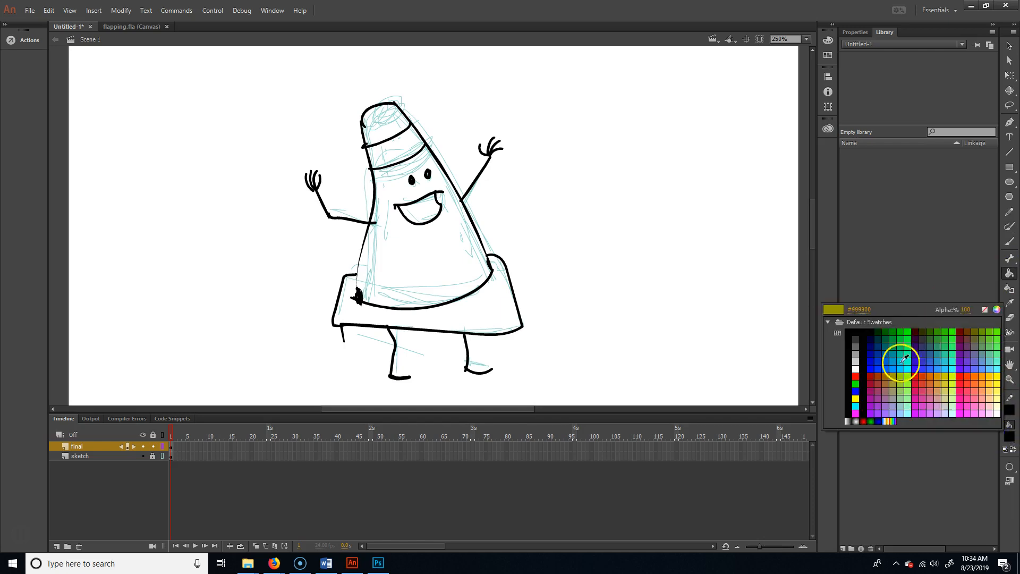
pyautogui.click(997, 308)
pyautogui.click(536, 330)
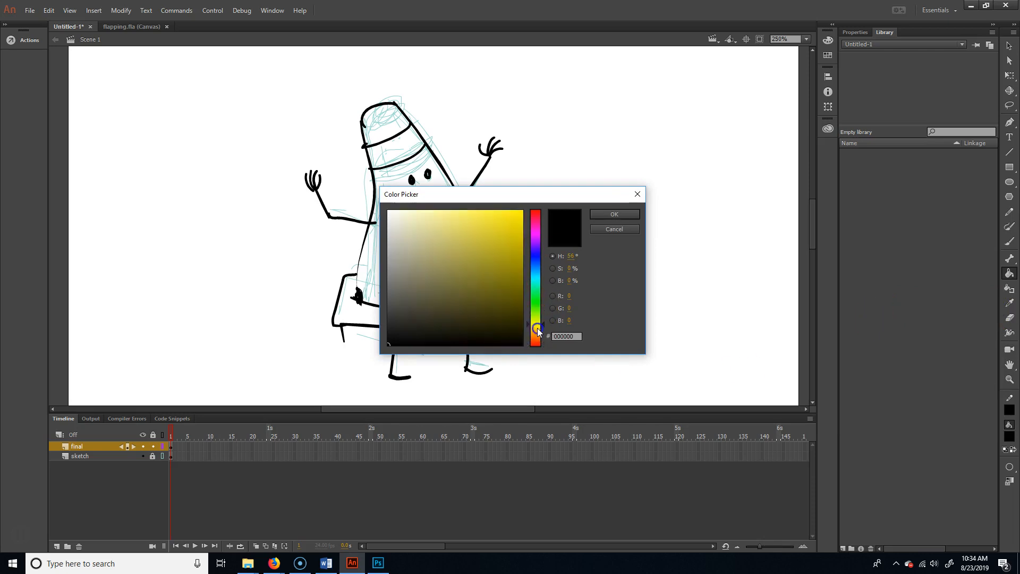
pyautogui.click(458, 244)
pyautogui.moveTo(458, 244)
pyautogui.mouseDown()
pyautogui.moveTo(479, 253)
pyautogui.moveTo(483, 273)
pyautogui.moveTo(481, 253)
pyautogui.mouseUp()
pyautogui.click(536, 331)
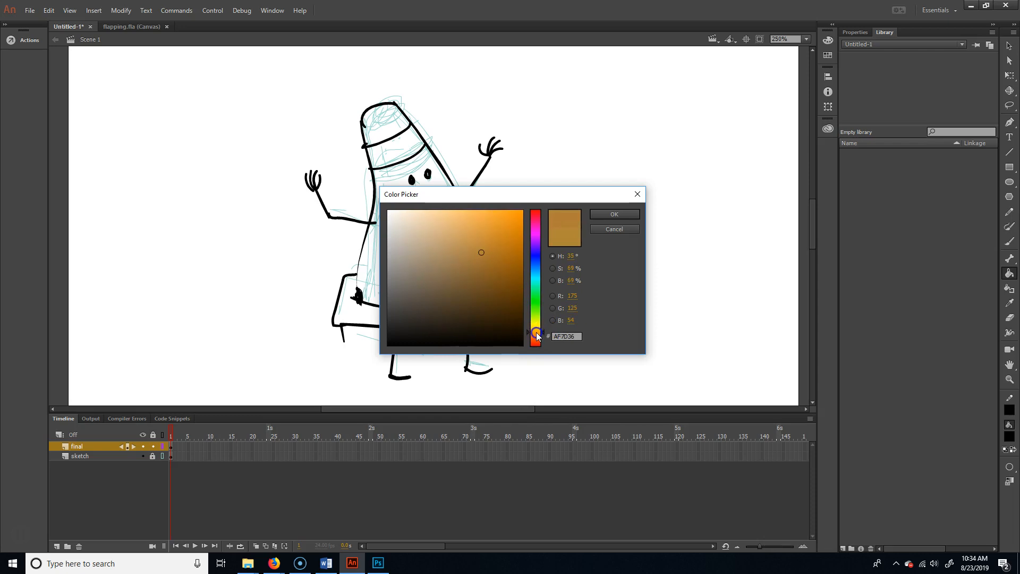
pyautogui.click(616, 215)
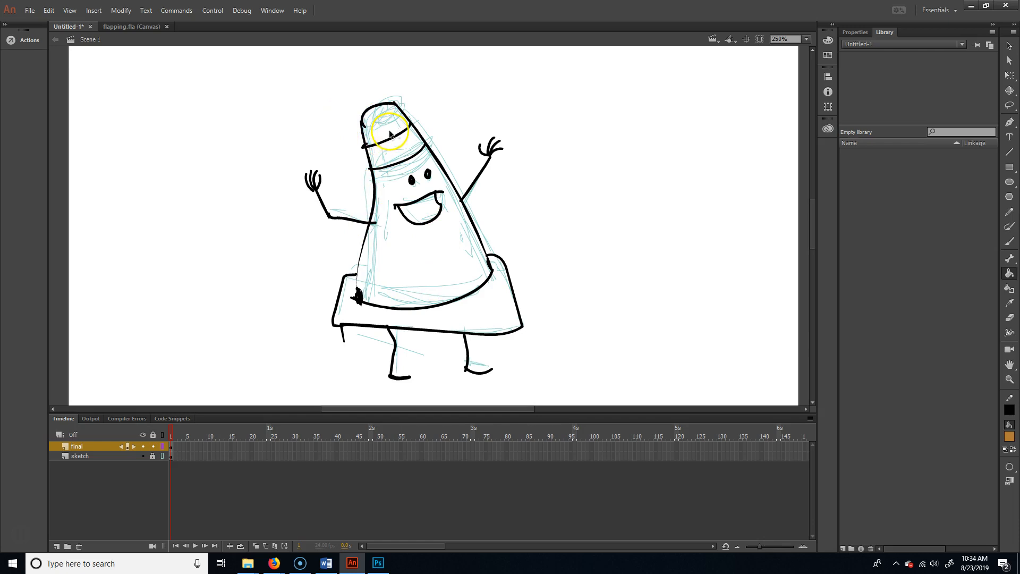
# - Inspect the anchor points of the strokes around the cone's top opening and upper stripe with the Subselection tool
pyautogui.scroll(8, 375, 130)
pyautogui.scroll(1, 379, 149)
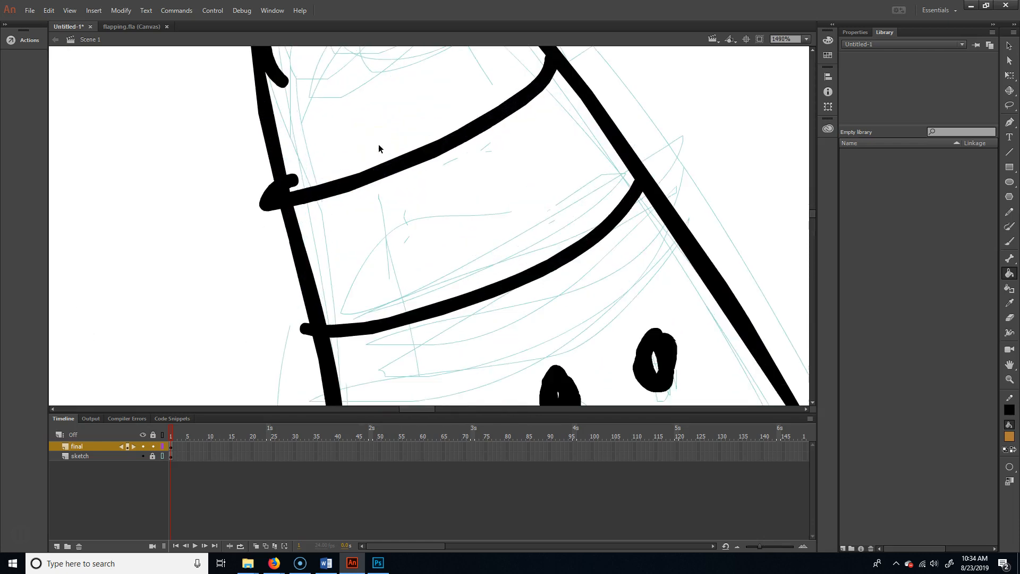
pyautogui.moveTo(311, 88); pyautogui.dragTo(395, 215)
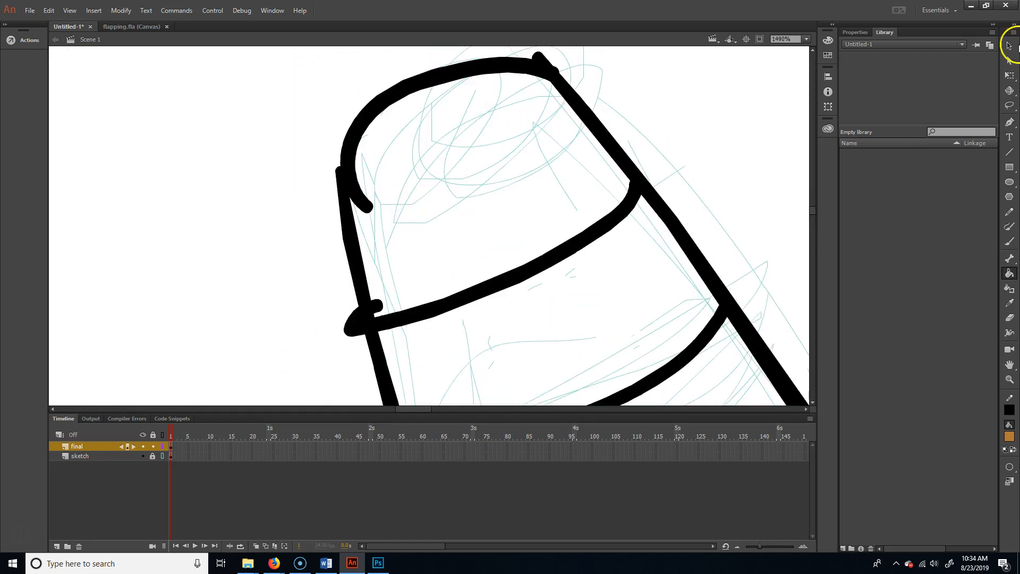
pyautogui.click(1010, 60)
pyautogui.moveTo(295, 252); pyautogui.dragTo(412, 123)
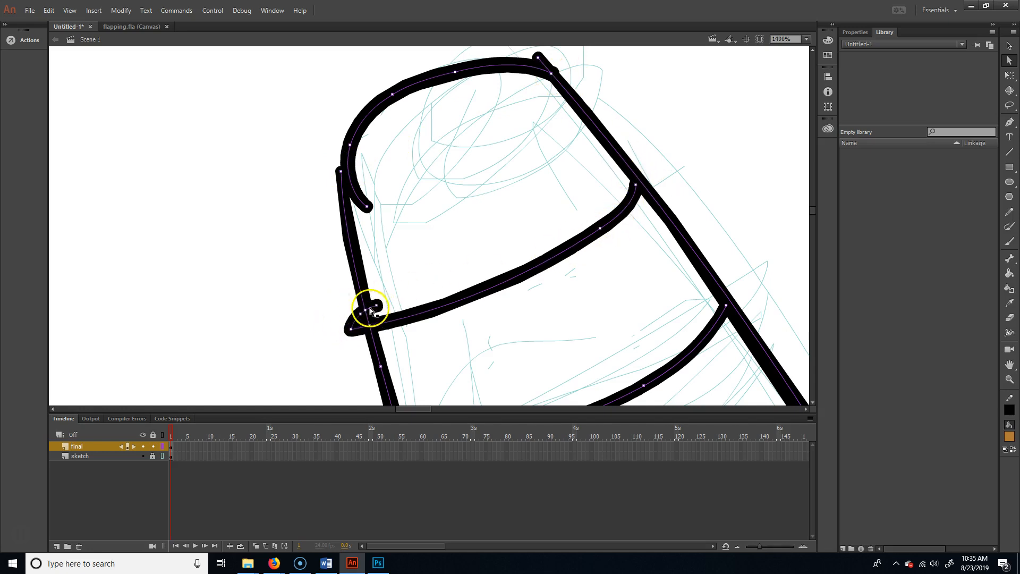
# - Paint a short black test stroke across the cone's upper left edge, show its anchor points, and remove it again
pyautogui.click(1010, 227)
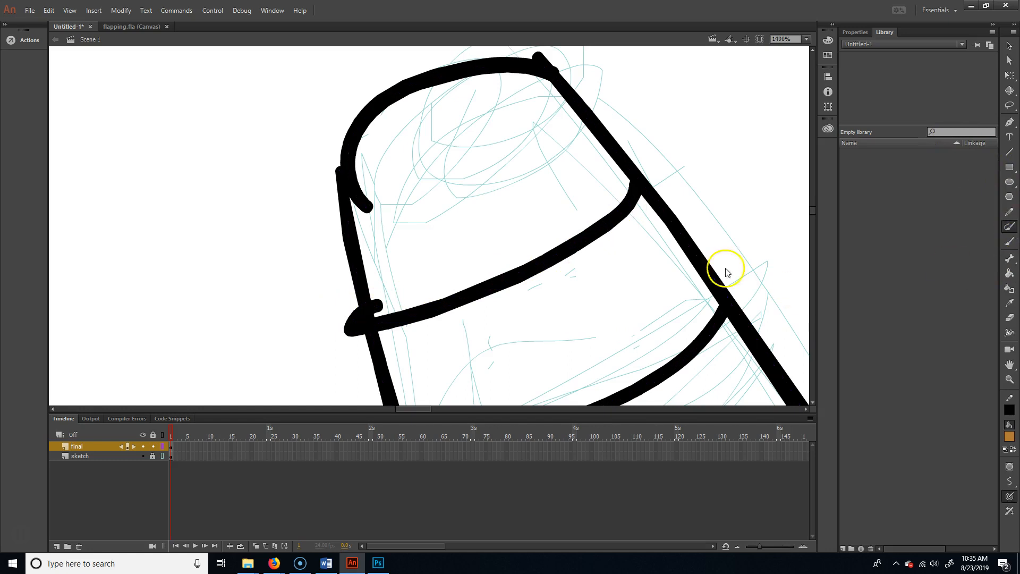
pyautogui.moveTo(410, 249); pyautogui.dragTo(254, 274)
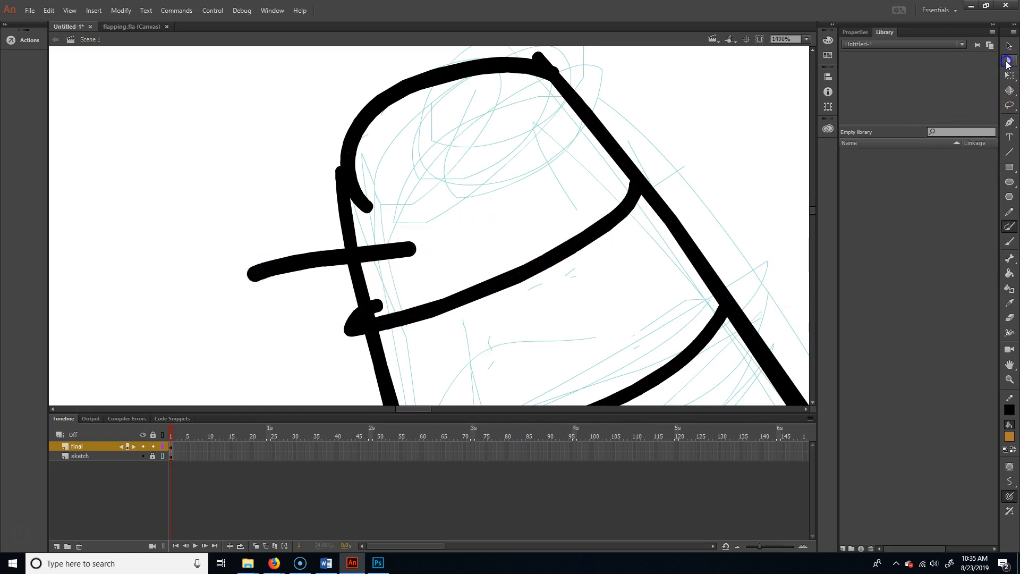
pyautogui.click(1009, 63)
pyautogui.moveTo(273, 250); pyautogui.dragTo(369, 305)
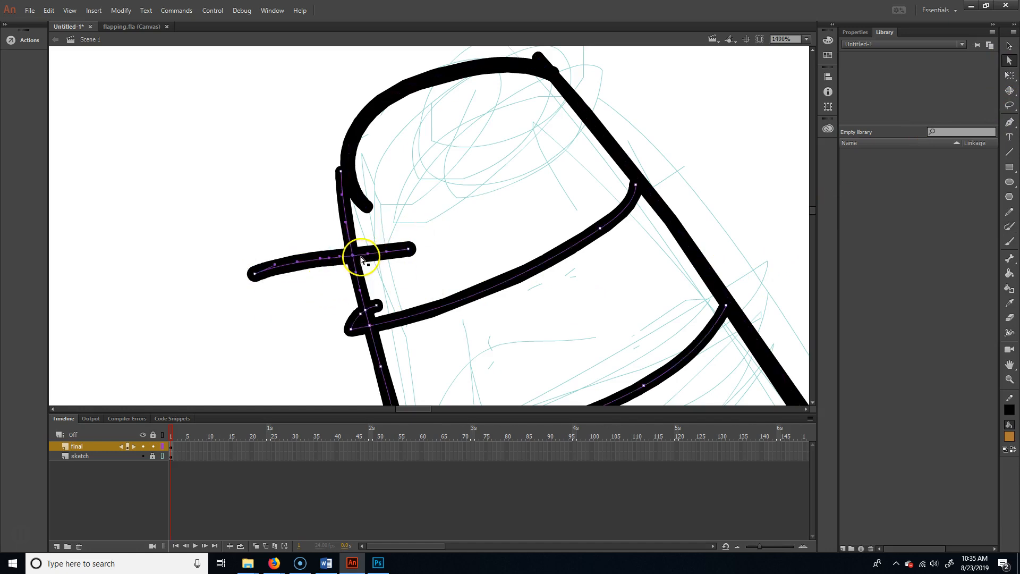
pyautogui.press('ctrl')
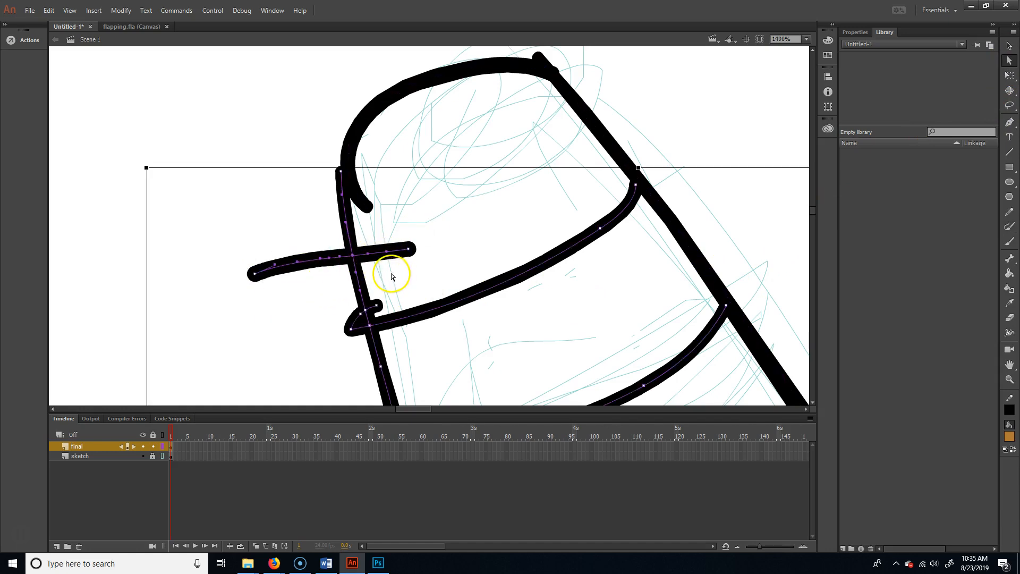
pyautogui.press('Delete')
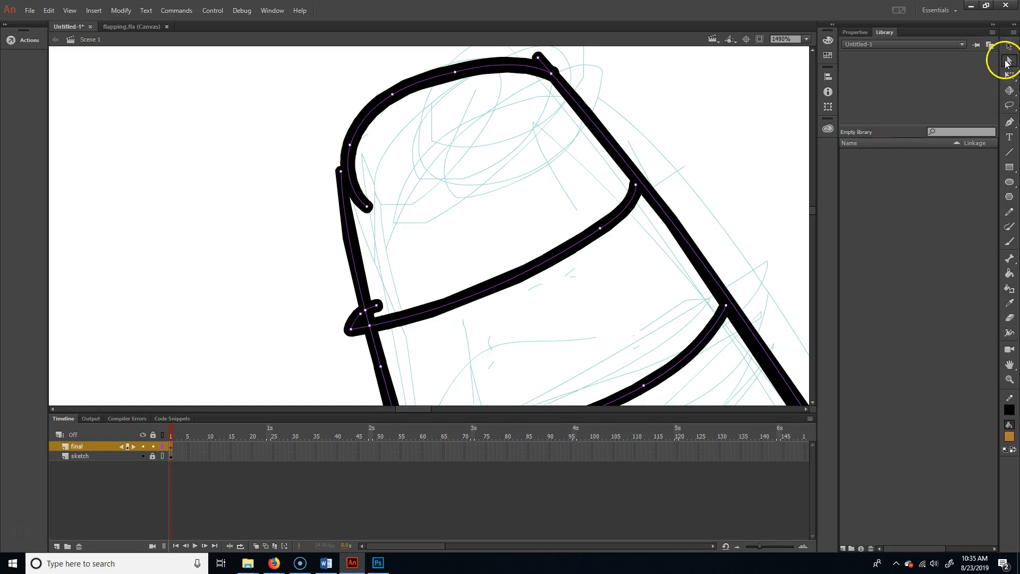
# - Try to move the loose end point of the top curve onto the upper end of the cone's left side line
pyautogui.moveTo(367, 207); pyautogui.dragTo(343, 184)
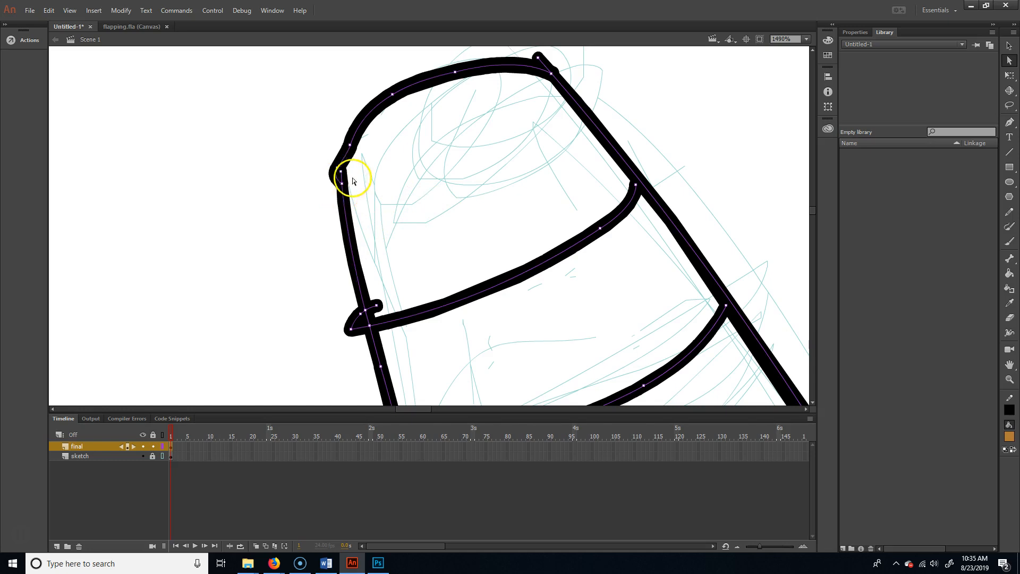
pyautogui.press('ctrl')
pyautogui.hotkey('ctrl', 'z')
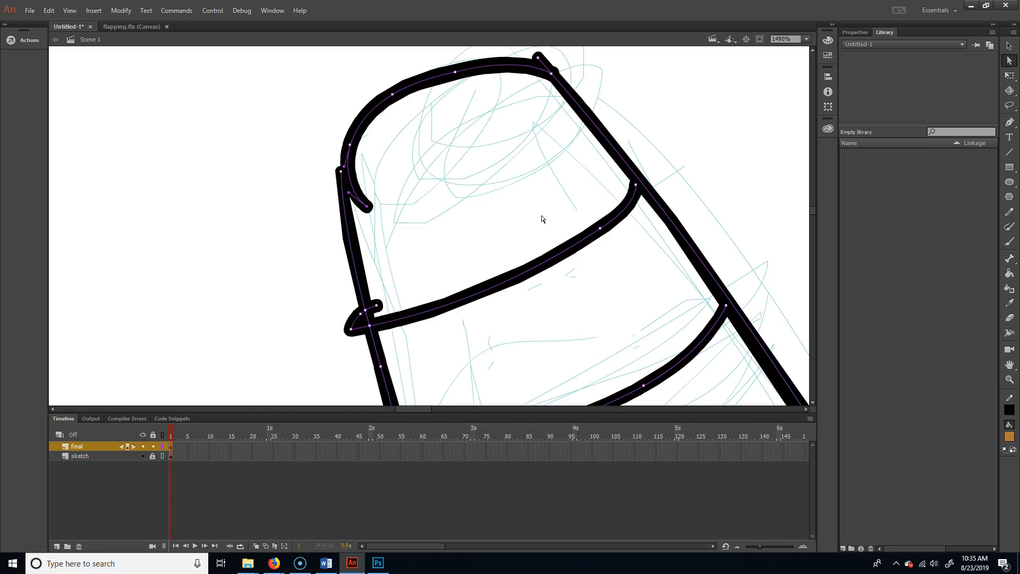
# - Fill the cone's tip with the muted orange using Close Small Gaps, and undo the fill
pyautogui.hotkey('ctrl', '-')
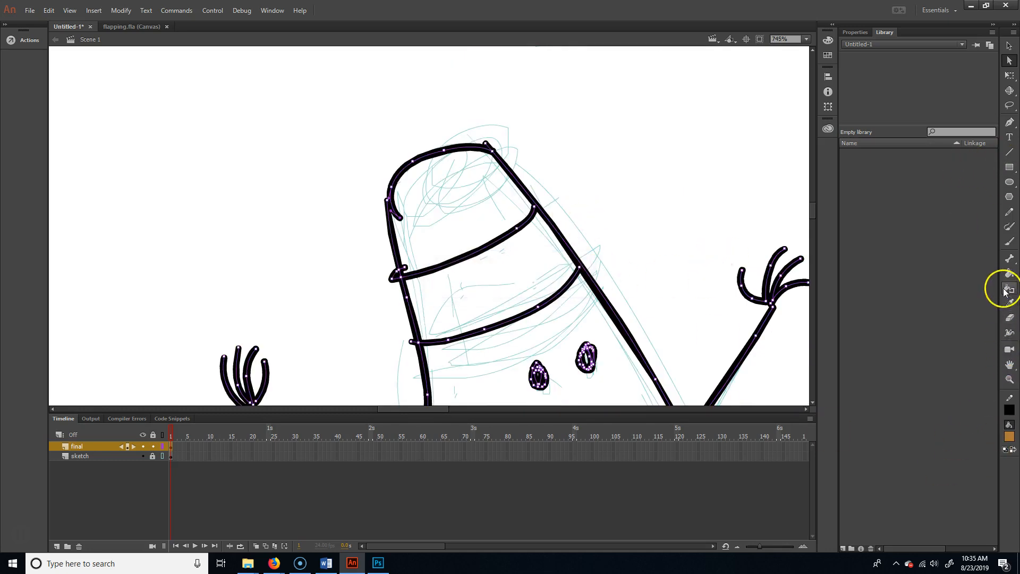
pyautogui.click(1010, 273)
pyautogui.click(1010, 466)
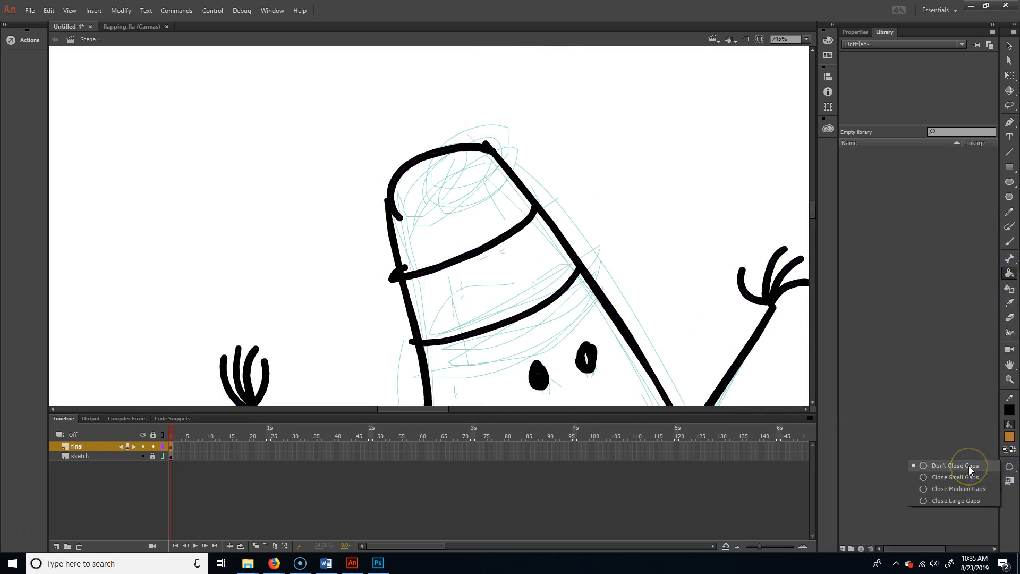
pyautogui.click(972, 487)
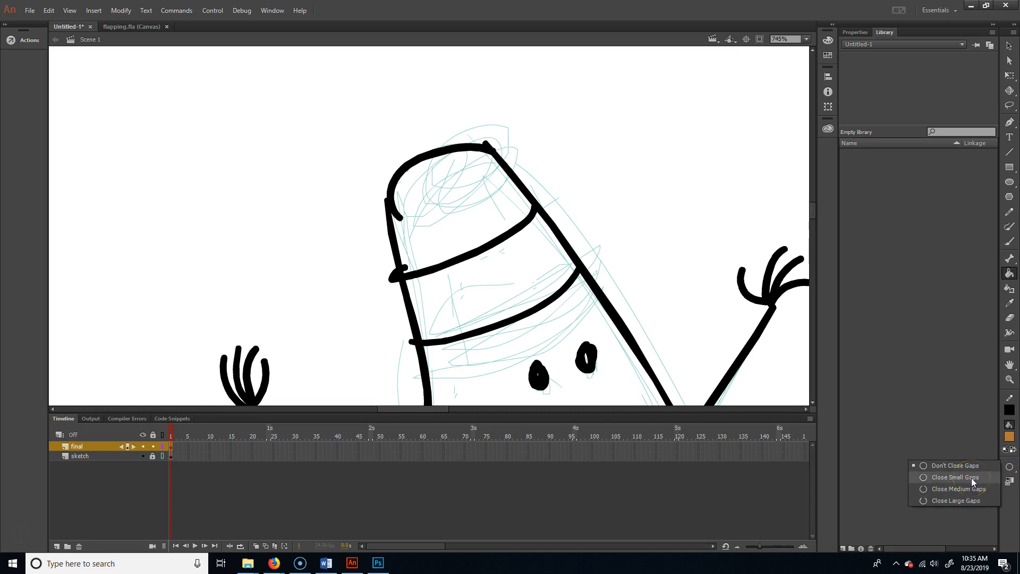
pyautogui.click(972, 478)
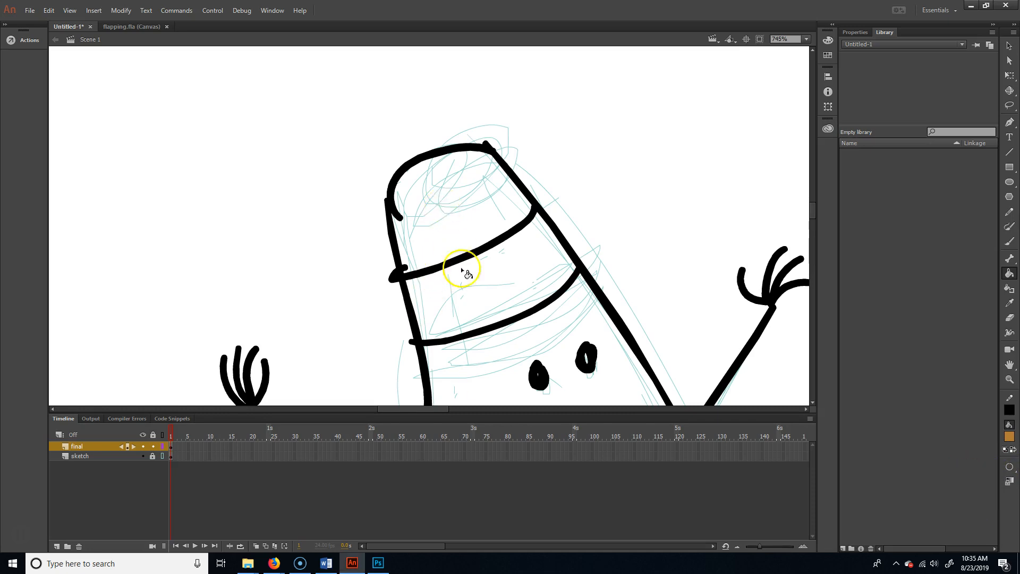
pyautogui.click(460, 251)
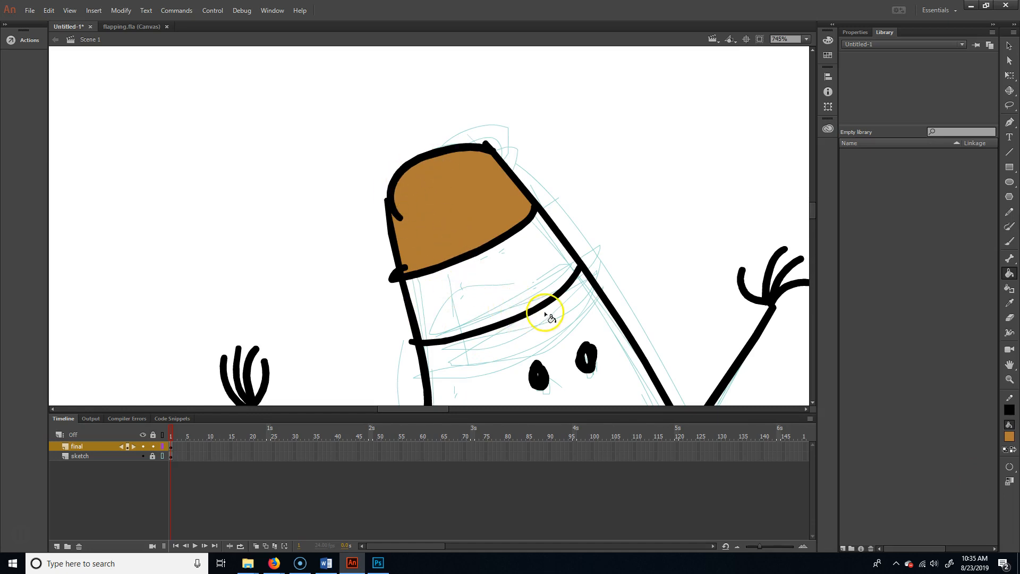
pyautogui.moveTo(560, 318); pyautogui.dragTo(473, 50)
pyautogui.moveTo(528, 314); pyautogui.dragTo(531, 336)
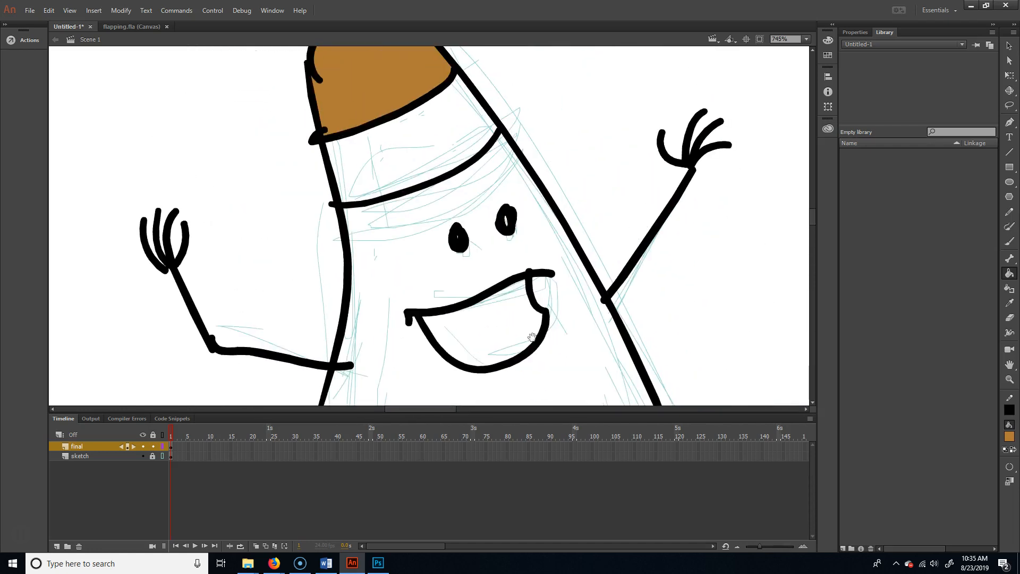
pyautogui.moveTo(495, 257); pyautogui.dragTo(521, 285)
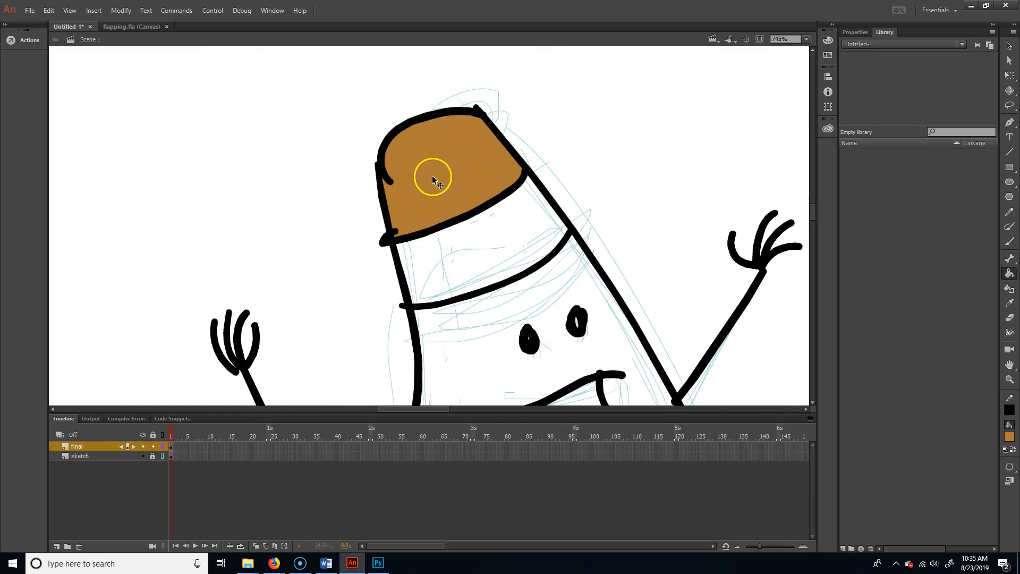
pyautogui.hotkey('ctrl', 'z')
# - Set the Paint Bucket to Close Large Gaps and fill the cone's tip, stripe and body with the muted orange
pyautogui.click(1010, 467)
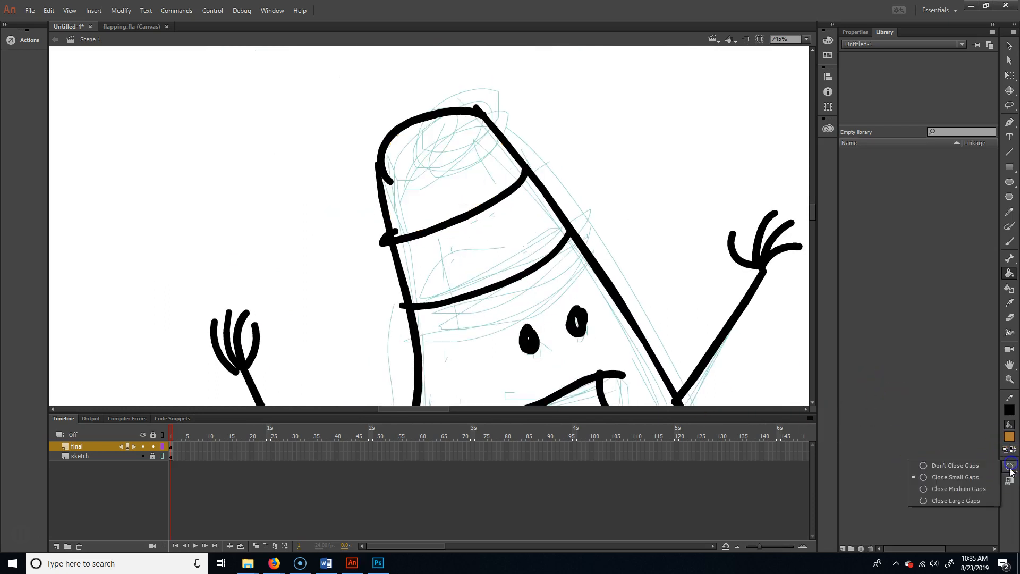
pyautogui.click(968, 502)
pyautogui.click(460, 161)
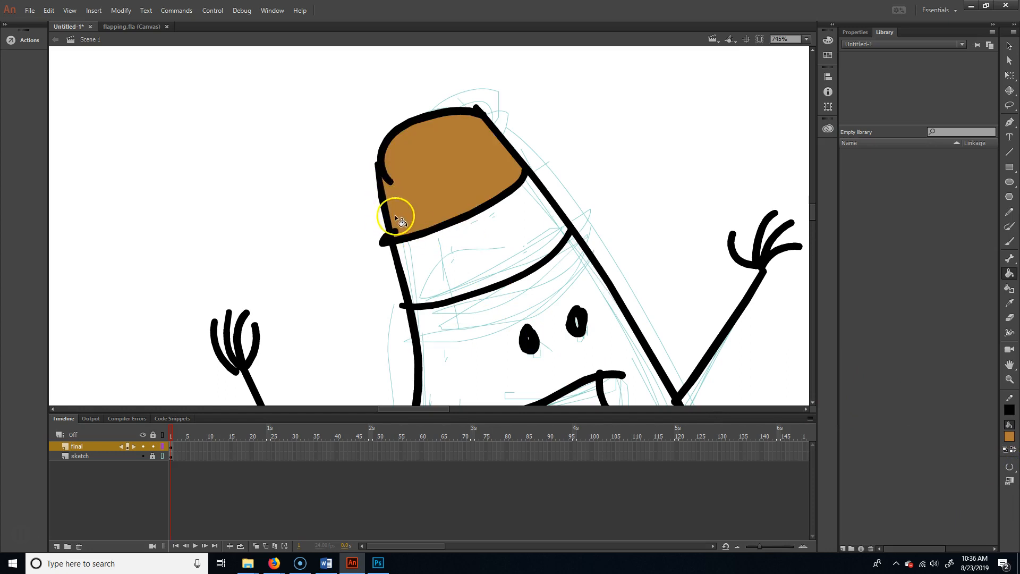
pyautogui.press('space')
pyautogui.moveTo(588, 99); pyautogui.dragTo(579, 73)
pyautogui.click(457, 261)
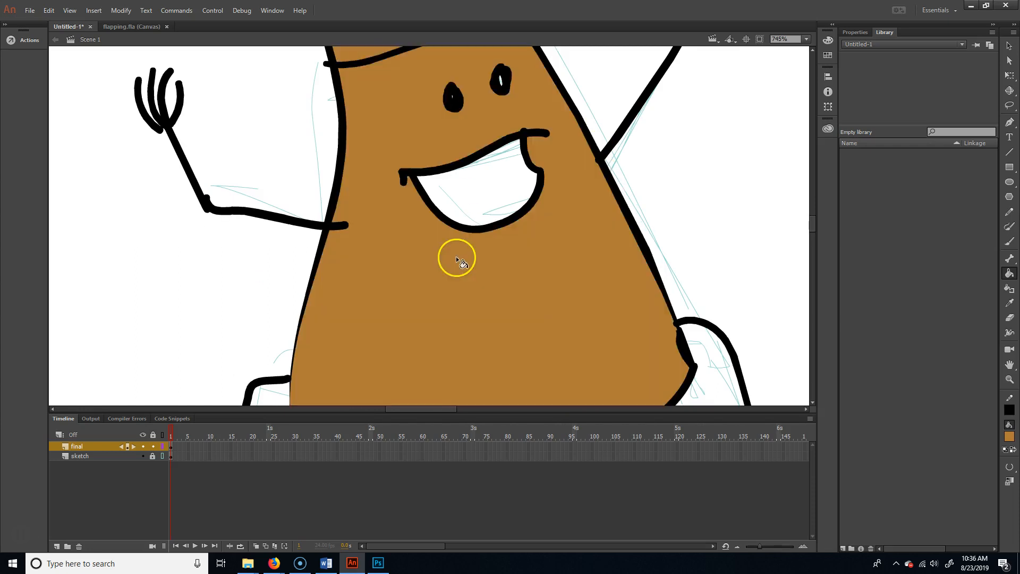
pyautogui.hotkey('ctrl', '-')
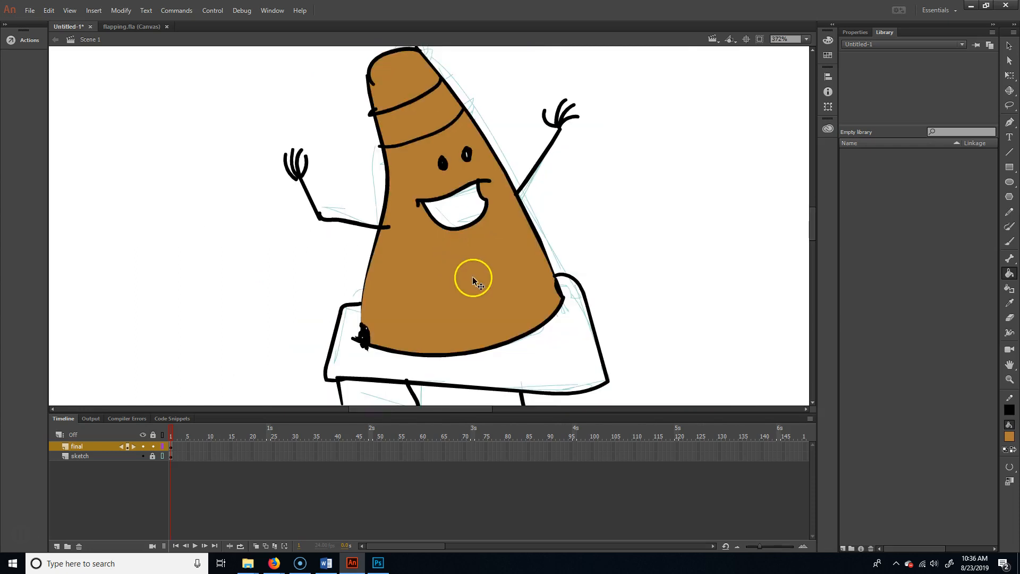
# - Try filling the cone's base with orange, adjusting the gap-closing option between attempts and undoing each fill
pyautogui.click(547, 354)
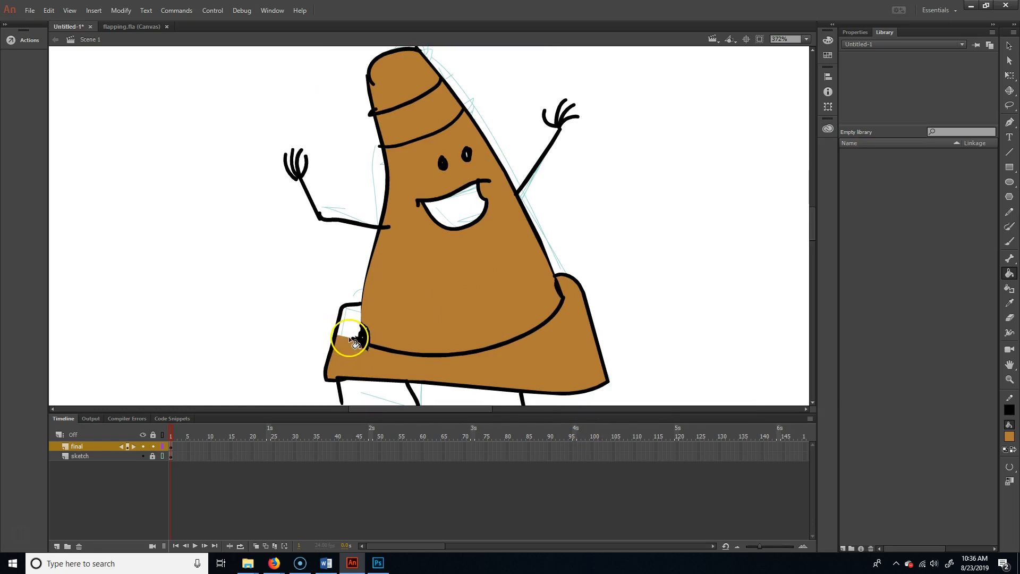
pyautogui.hotkey('ctrl', 'z')
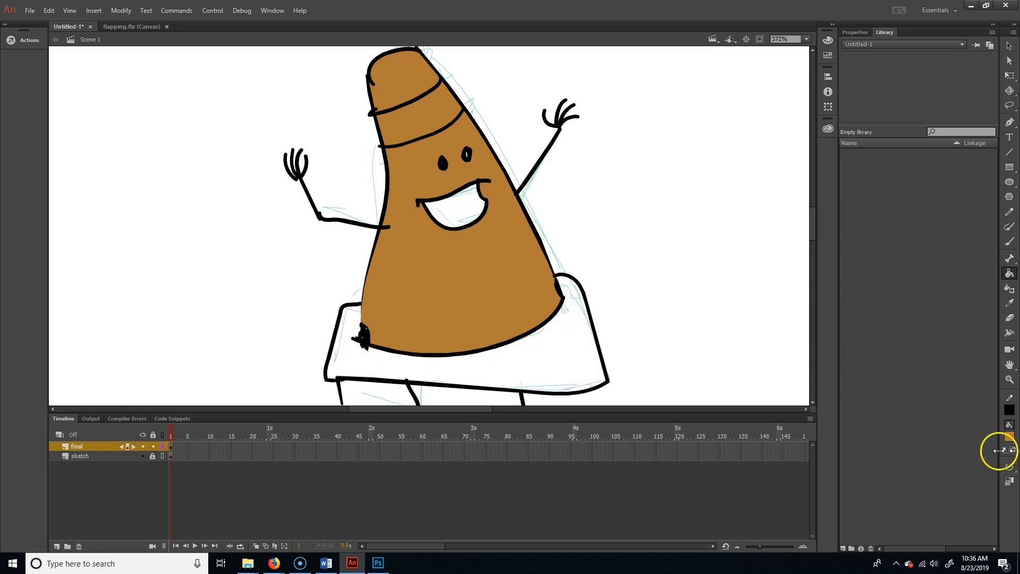
pyautogui.click(972, 500)
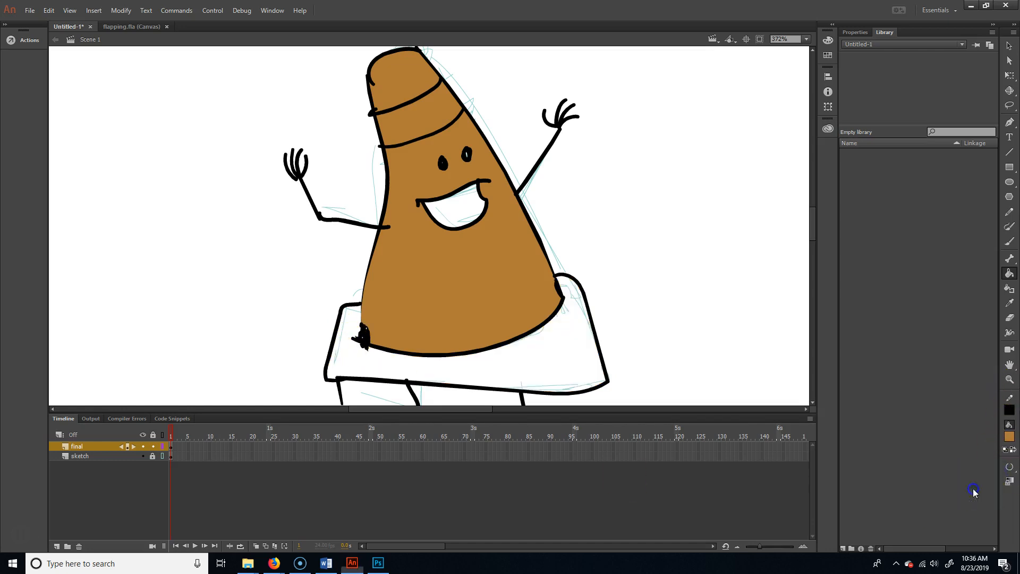
pyautogui.click(332, 356)
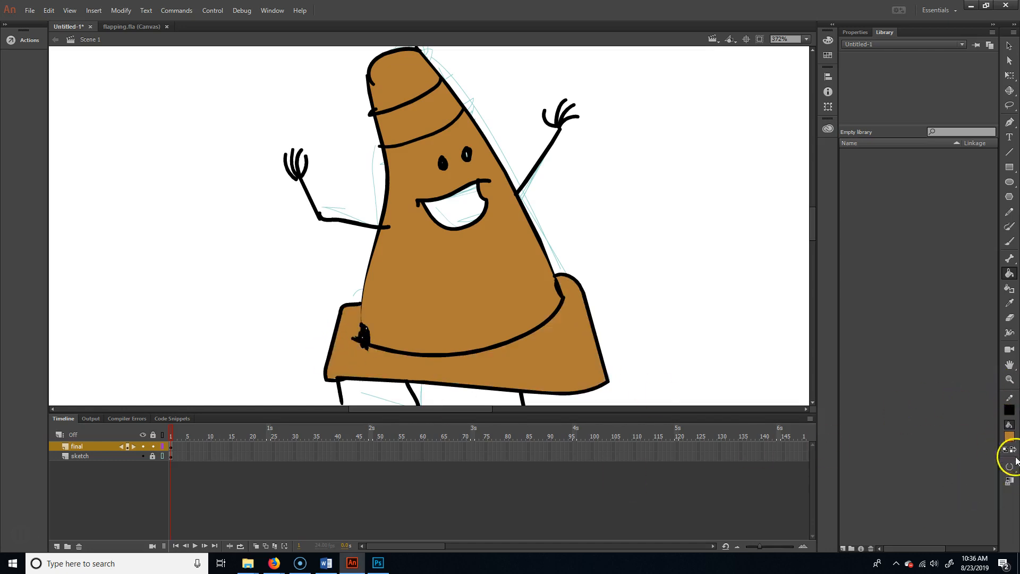
pyautogui.hotkey('ctrl', 'z')
# - Choose a smaller gap-closing option and fill the cone's base with the muted orange
pyautogui.click(1006, 449)
pyautogui.click(933, 472)
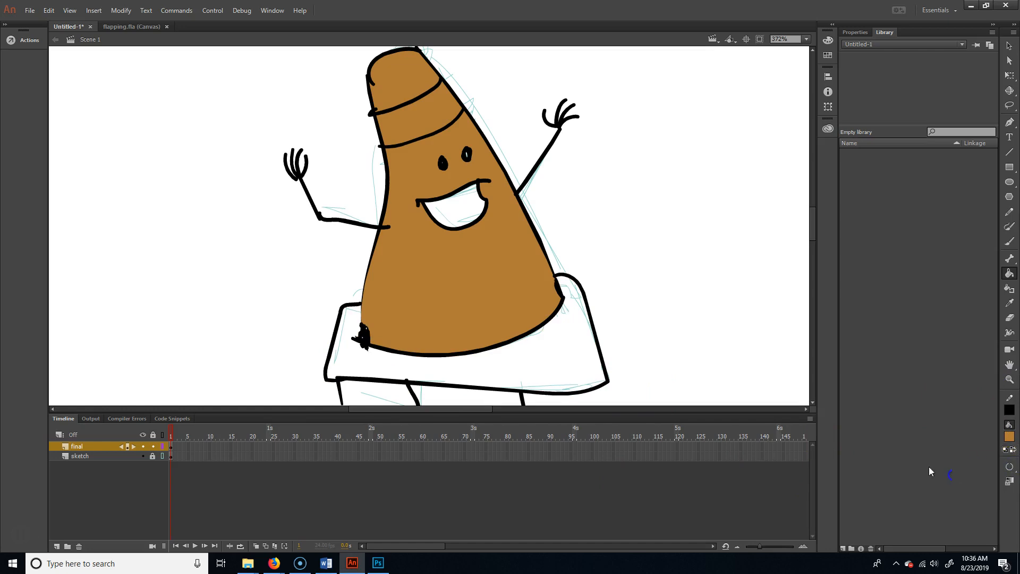
pyautogui.click(541, 363)
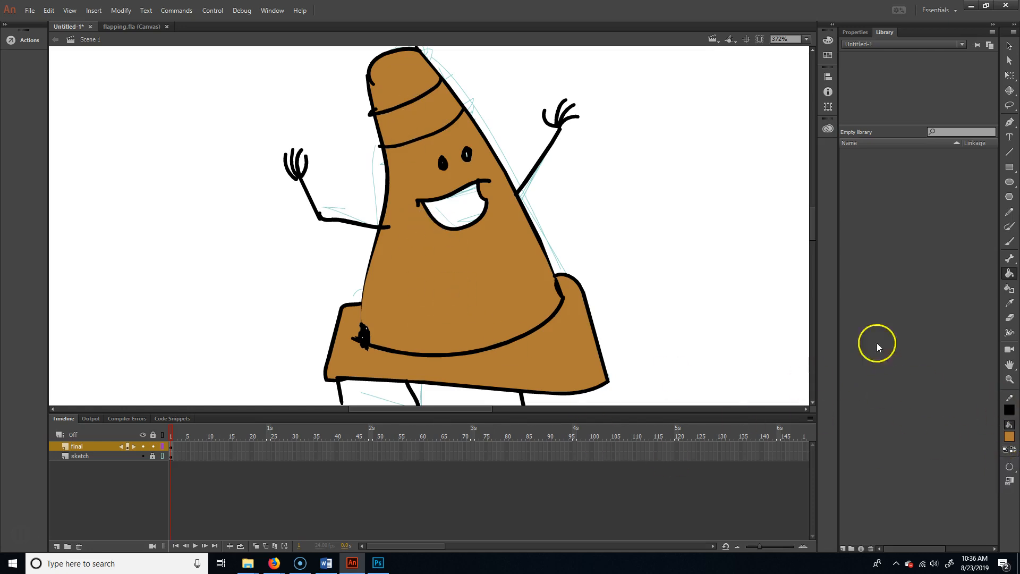
# - Fill the open mouth with the dark red #993333
pyautogui.click(1010, 437)
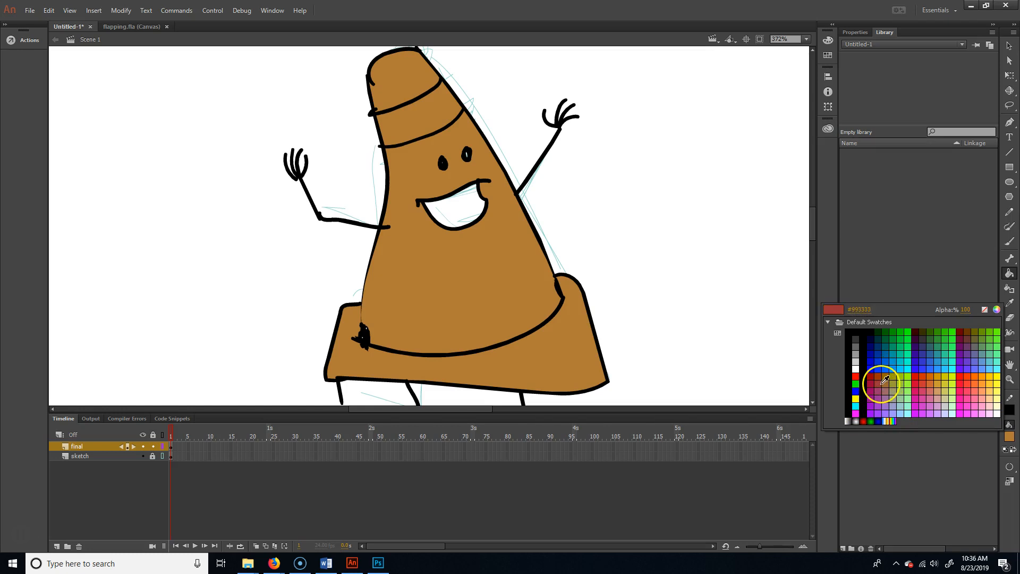
pyautogui.click(882, 380)
pyautogui.click(455, 208)
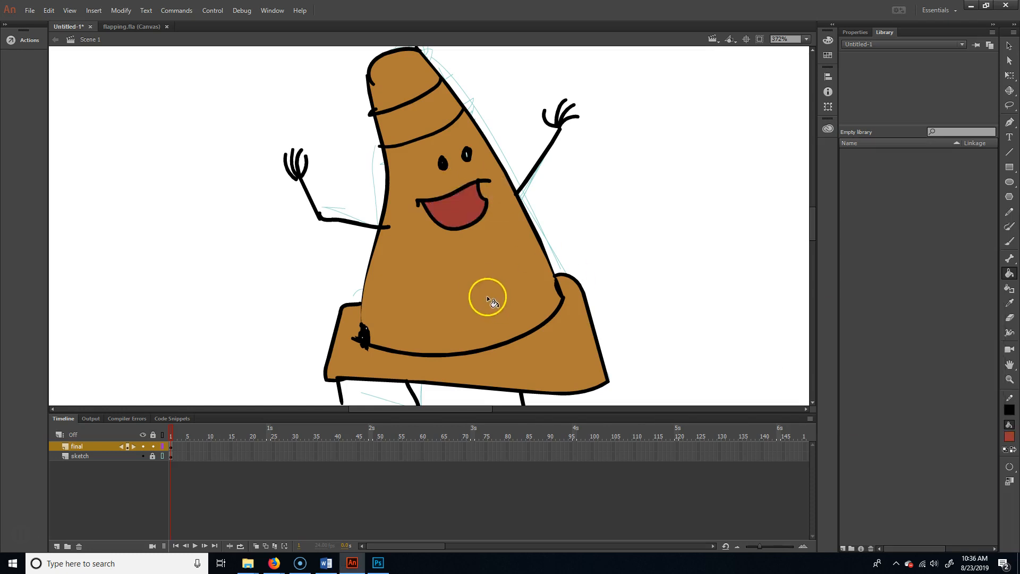
# - Mix a warm off-white fill color and fill the stripe below the cone's tip with it
pyautogui.click(1010, 438)
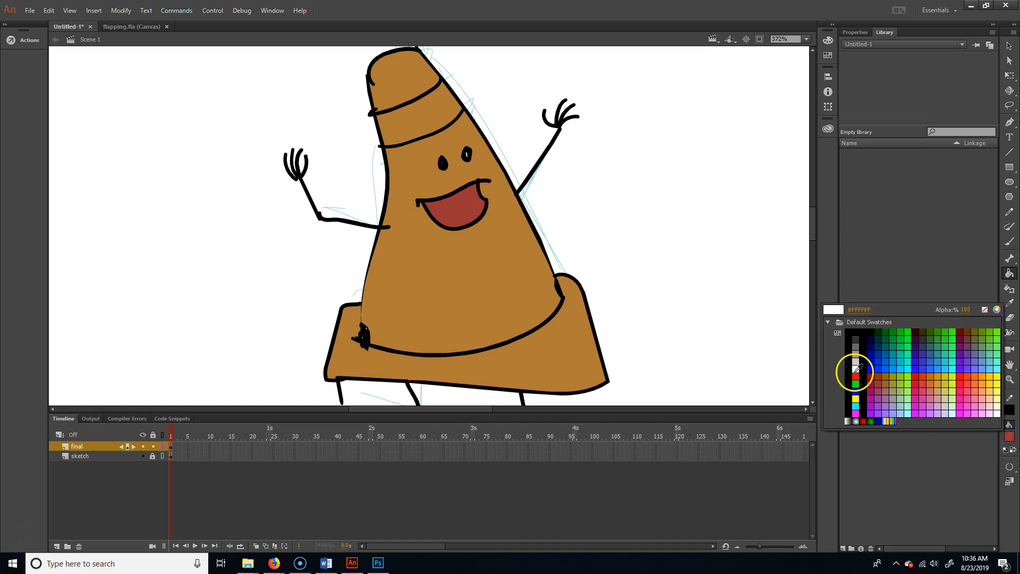
pyautogui.click(997, 309)
pyautogui.click(403, 237)
pyautogui.moveTo(403, 237); pyautogui.dragTo(390, 229)
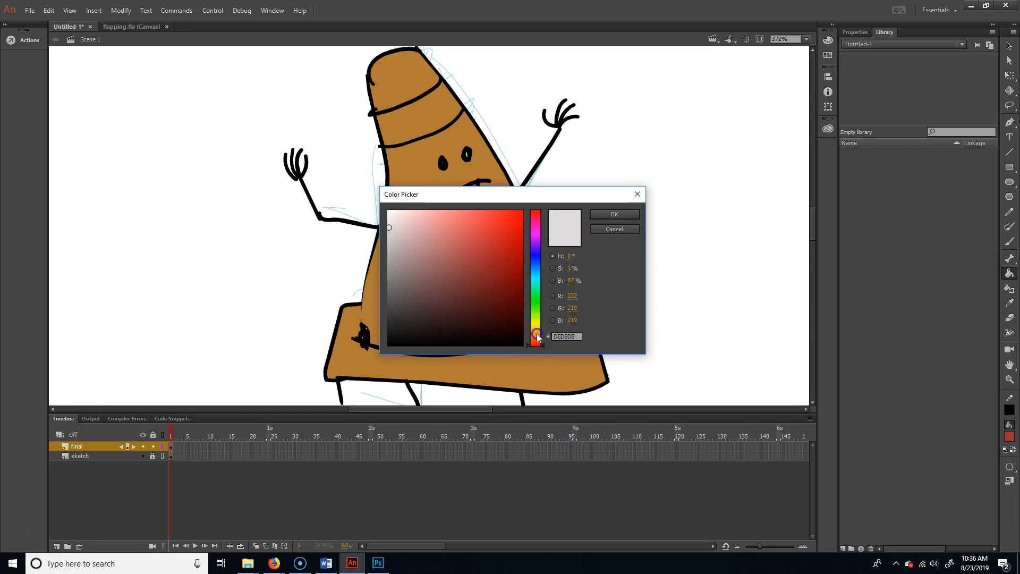
pyautogui.moveTo(536, 337); pyautogui.dragTo(536, 334)
pyautogui.moveTo(388, 229); pyautogui.dragTo(392, 218)
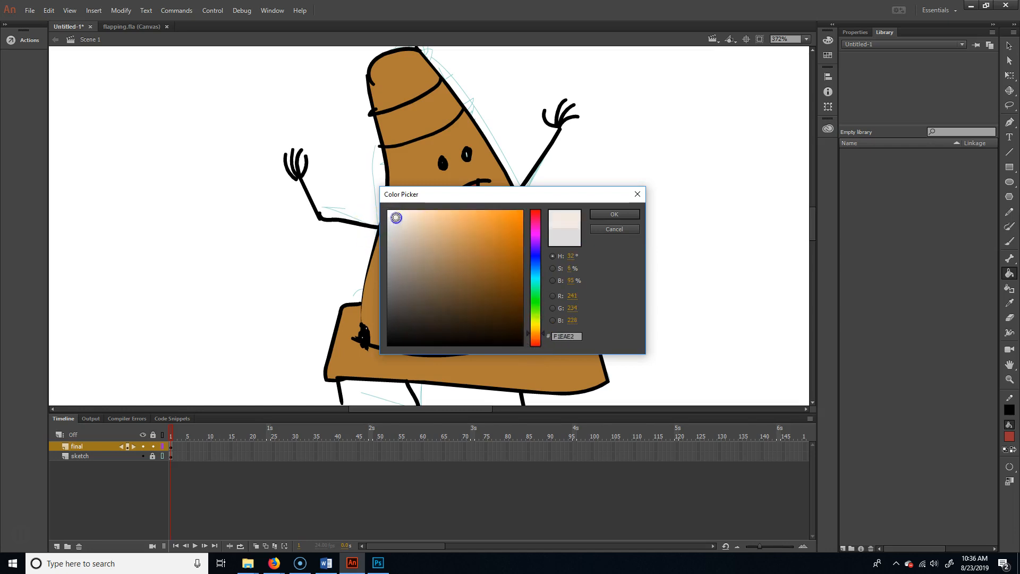
pyautogui.click(614, 214)
pyautogui.click(401, 130)
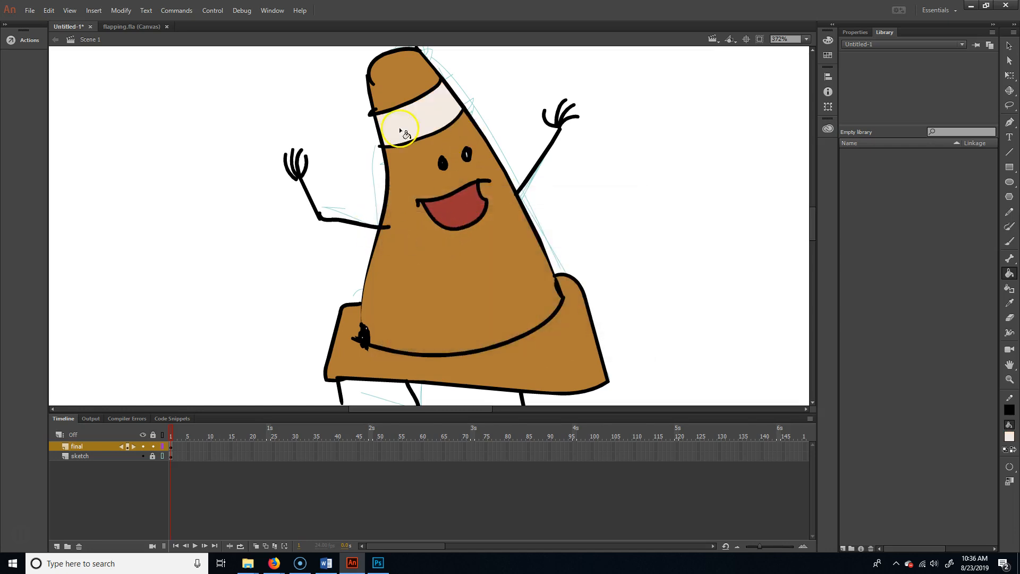
# - Sample the cone's orange with the Eyedropper as the fill color and choose the Brush tool for painting with it
pyautogui.scroll(-5, 642, 200)
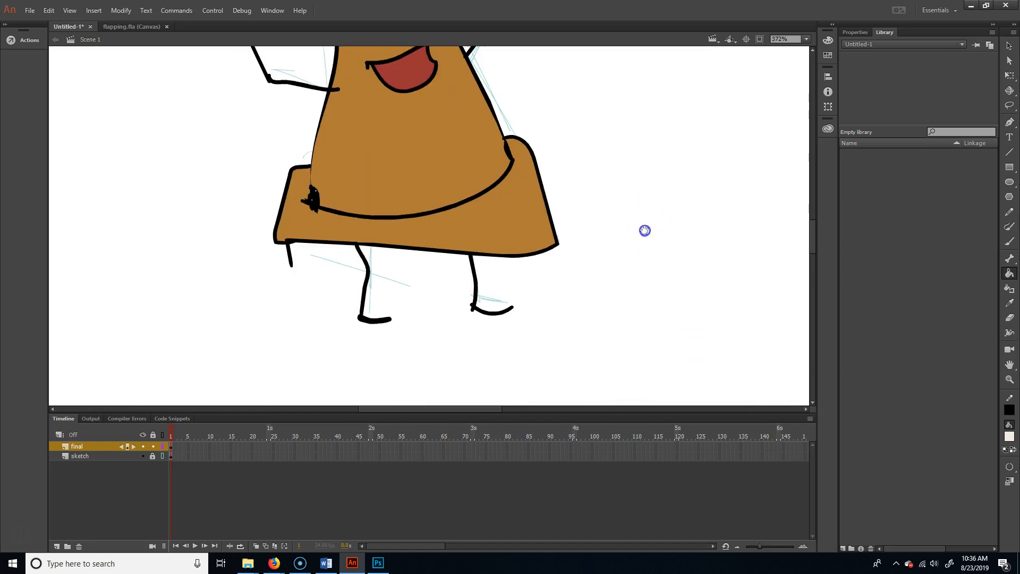
pyautogui.scroll(4, 645, 230)
pyautogui.hotkey('ctrl', '-')
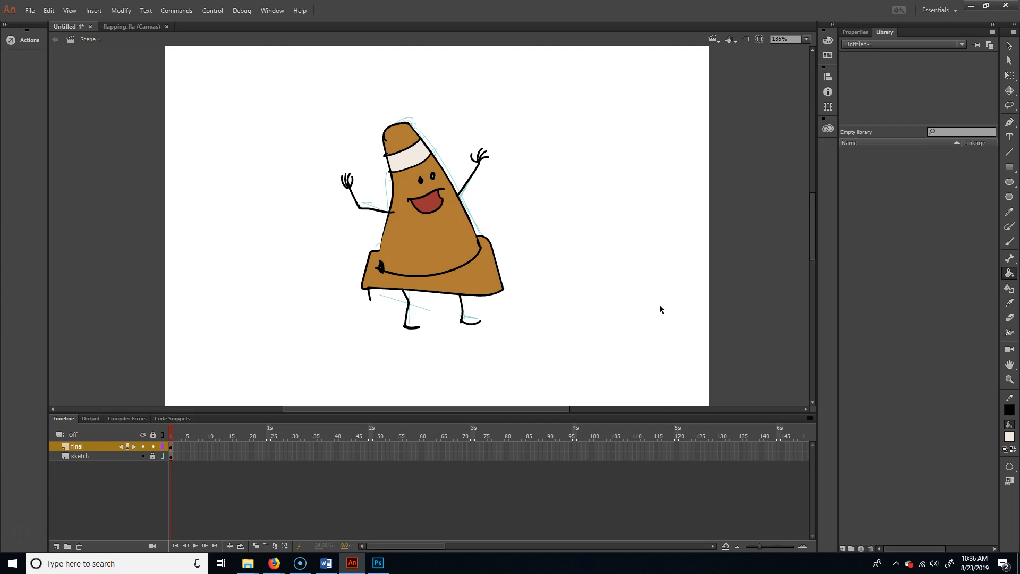
pyautogui.hotkey('ctrl', '=')
pyautogui.hotkey('ctrl', '=')
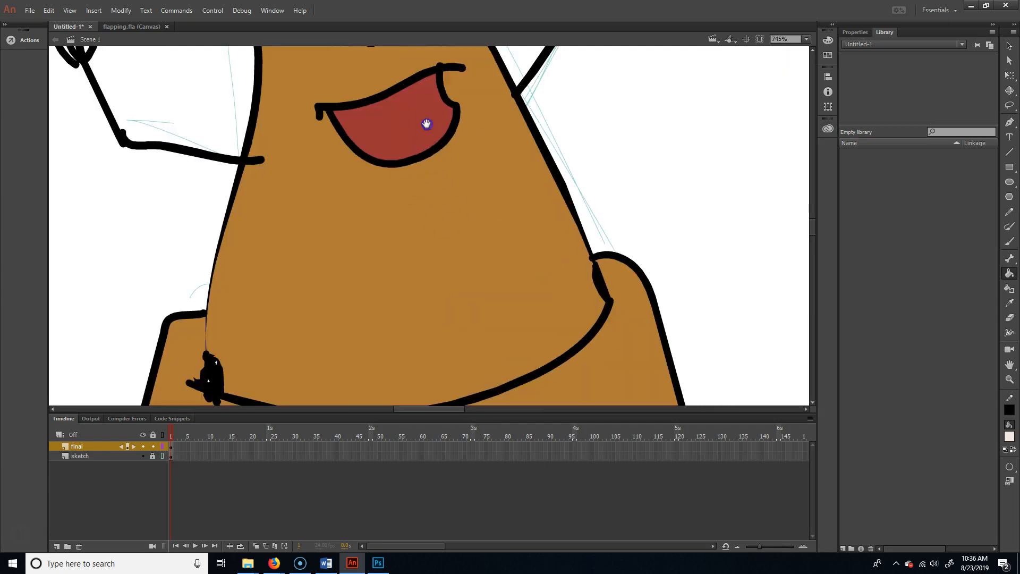
pyautogui.moveTo(427, 124); pyautogui.dragTo(415, 342)
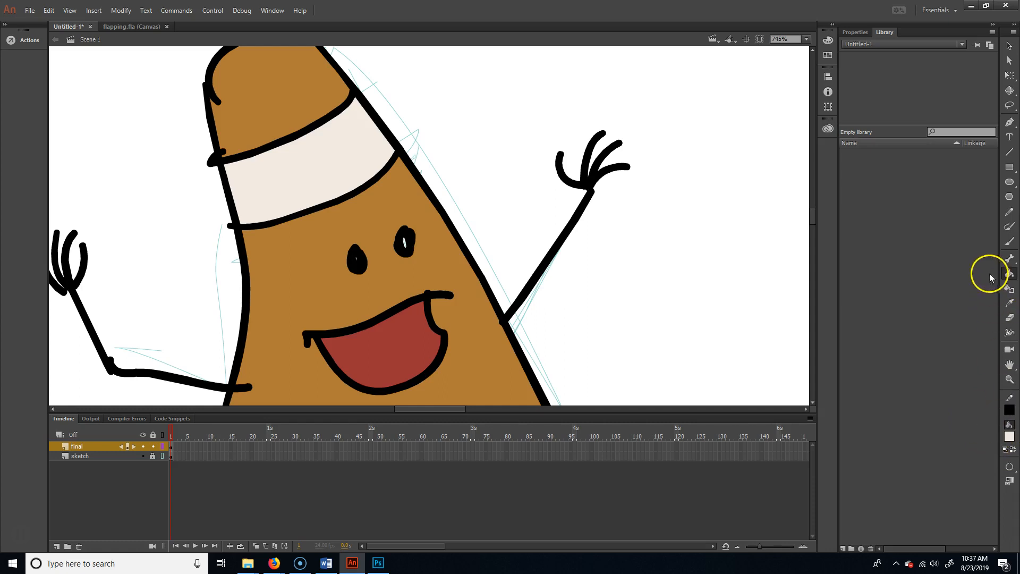
pyautogui.click(1010, 242)
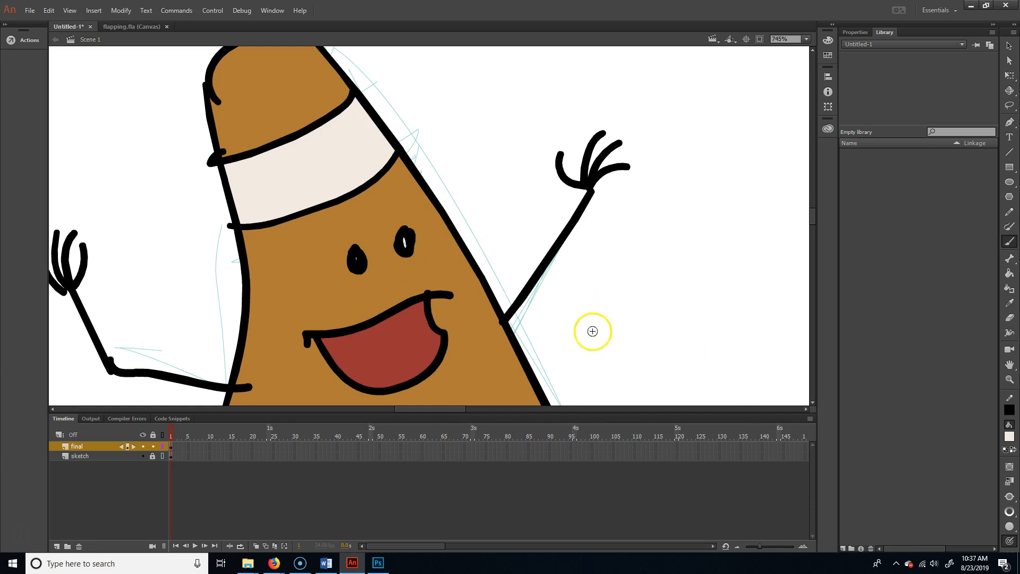
pyautogui.press('i')
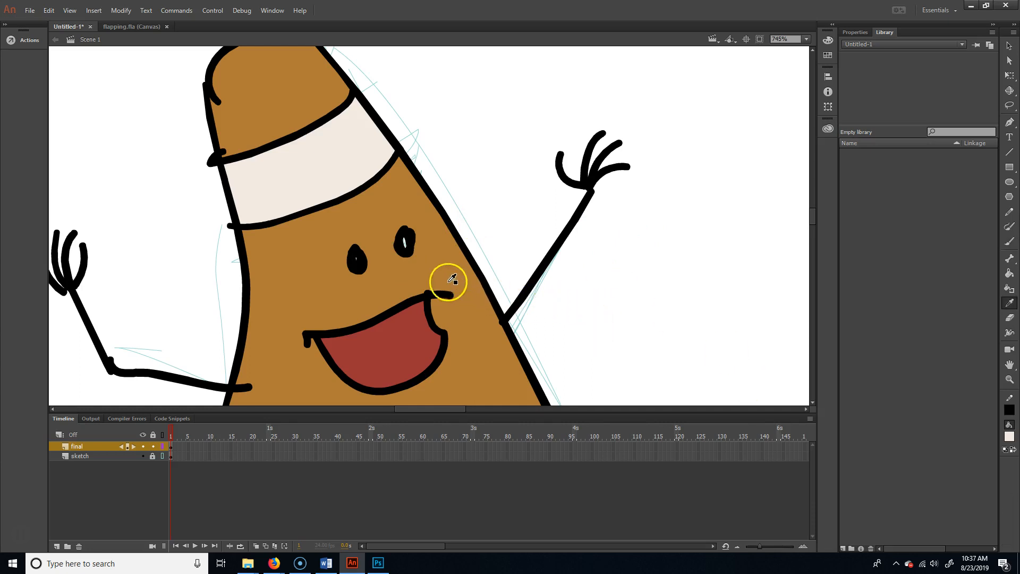
pyautogui.click(442, 256)
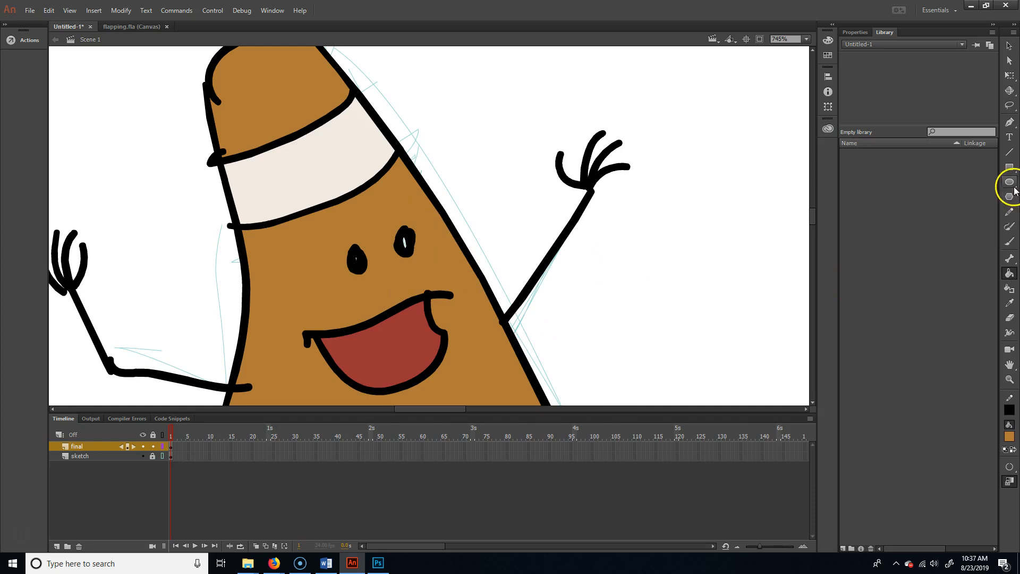
pyautogui.click(1010, 244)
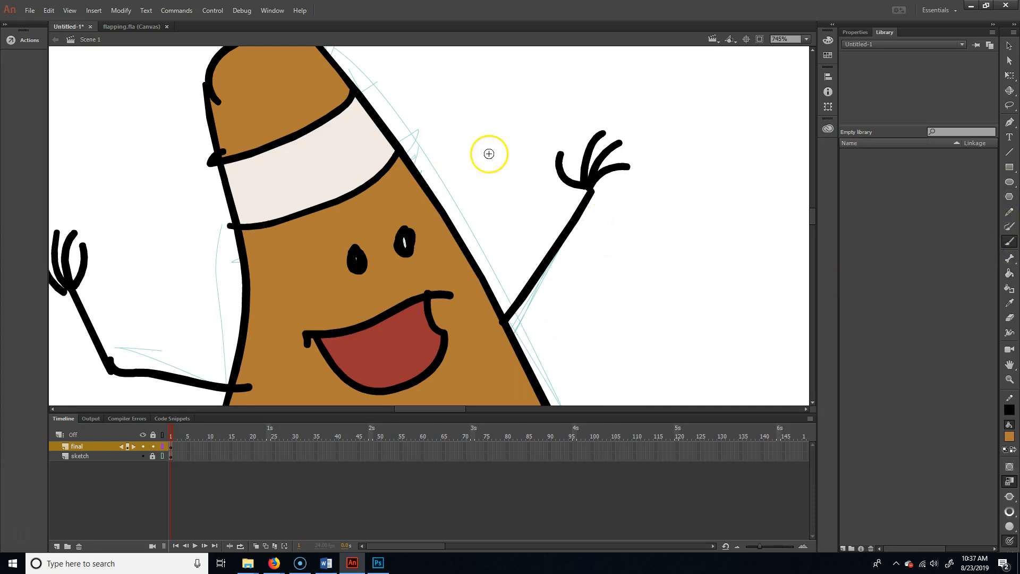
# - Paint an orange test blob in the empty area between the cone and its raised right hand, and delete it
pyautogui.moveTo(467, 171)
pyautogui.mouseDown()
pyautogui.moveTo(509, 155)
pyautogui.moveTo(483, 177)
pyautogui.moveTo(446, 140)
pyautogui.mouseUp()
pyautogui.click(510, 203)
pyautogui.moveTo(510, 203); pyautogui.dragTo(517, 203)
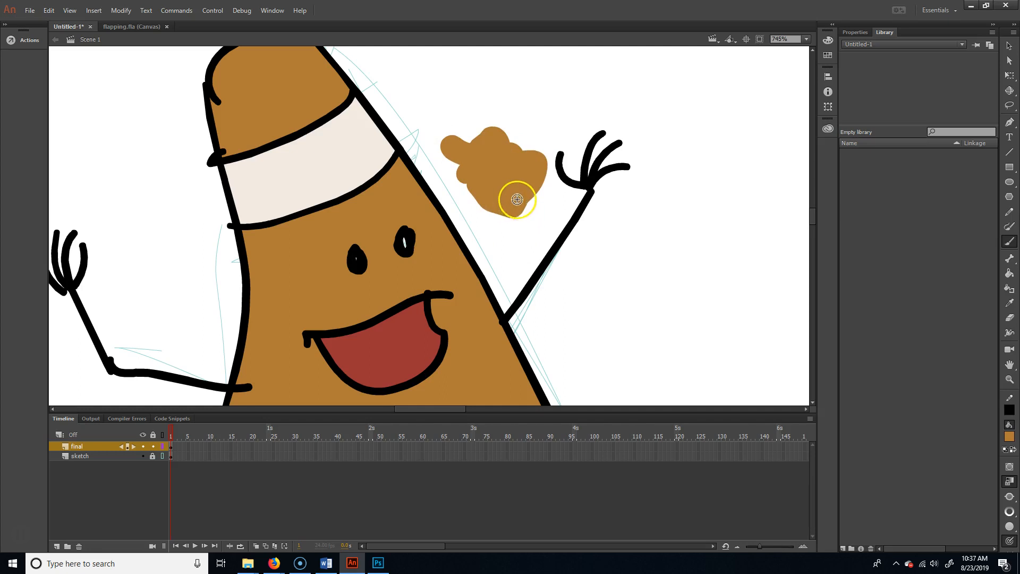
pyautogui.press('v')
pyautogui.click(512, 175)
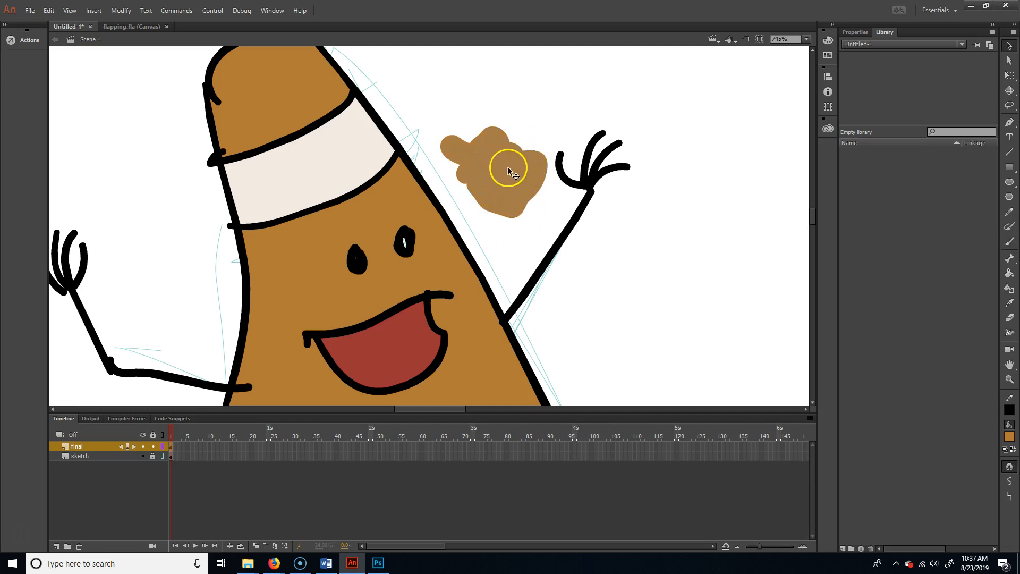
pyautogui.press('Delete')
# - Paint over the cone's right eye with the orange brush and undo the stroke
pyautogui.click(1010, 242)
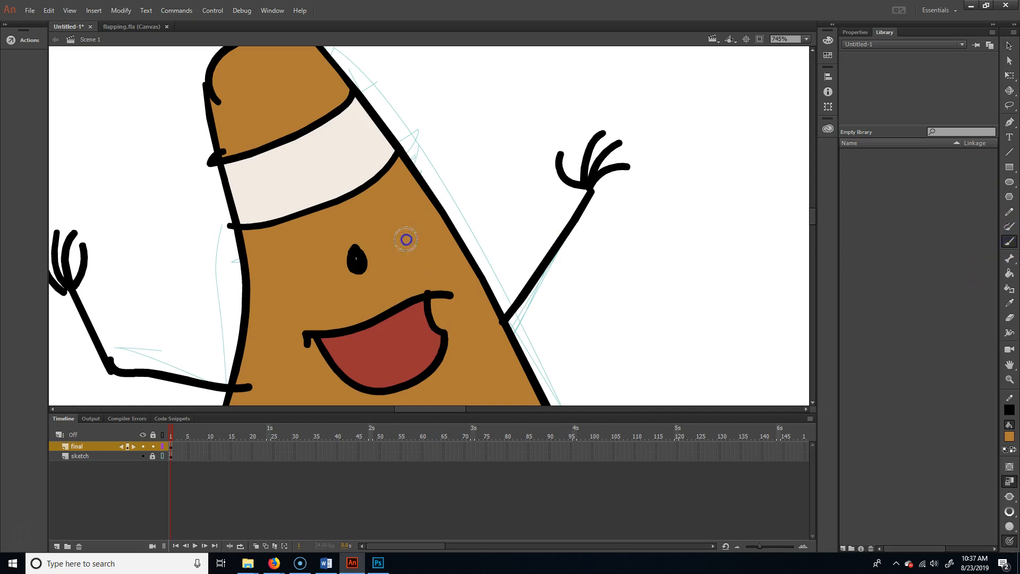
pyautogui.hotkey('ctrl', 'z')
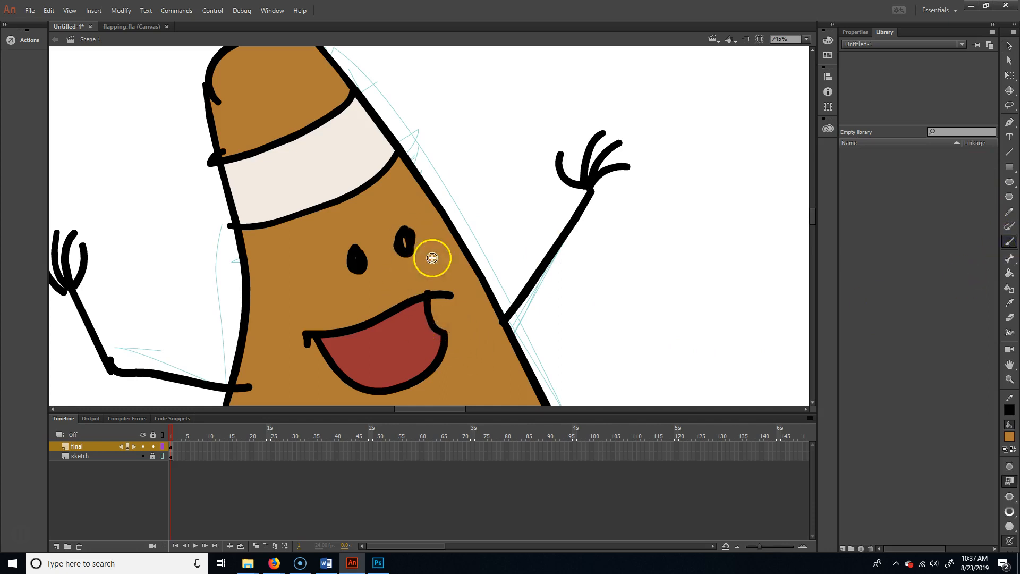
# - Switch the brush to Paint Normal mode, paint orange strokes over the cone's right eye and across its body, and undo them
pyautogui.moveTo(417, 250)
pyautogui.mouseDown()
pyautogui.moveTo(401, 235)
pyautogui.moveTo(404, 245)
pyautogui.mouseUp()
pyautogui.hotkey('ctrl', 'z')
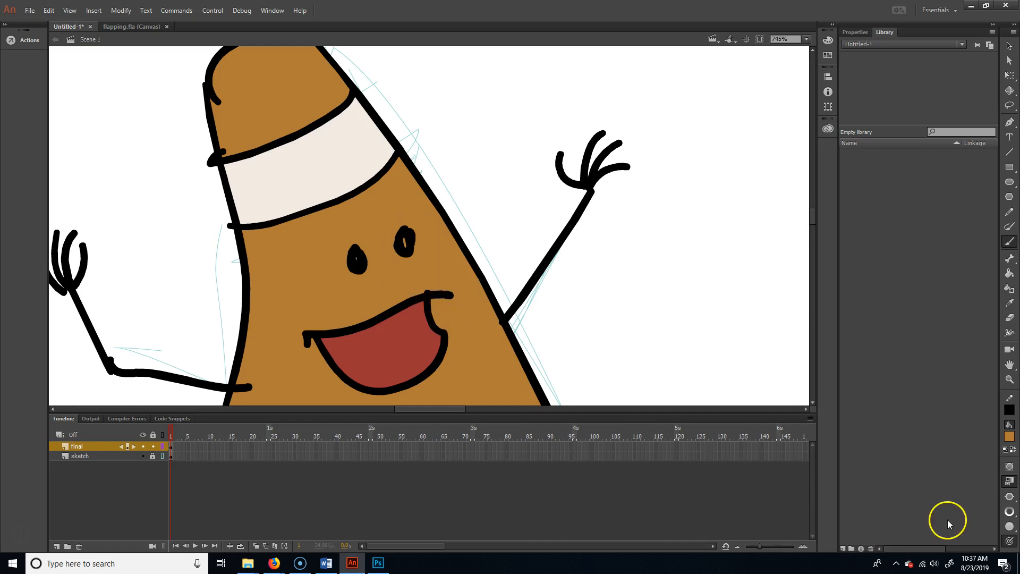
pyautogui.click(1010, 497)
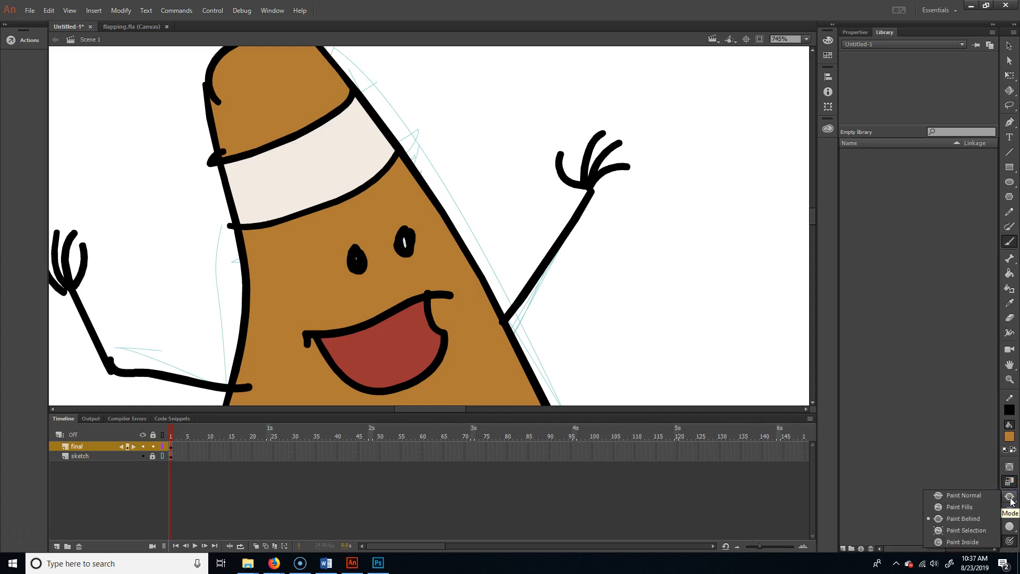
pyautogui.click(977, 521)
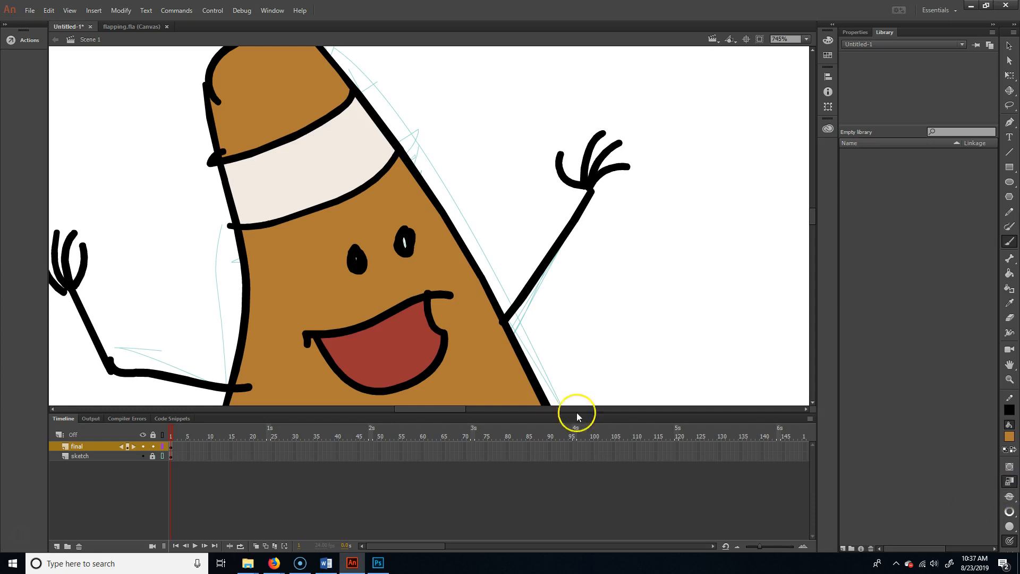
pyautogui.moveTo(391, 237); pyautogui.dragTo(406, 255)
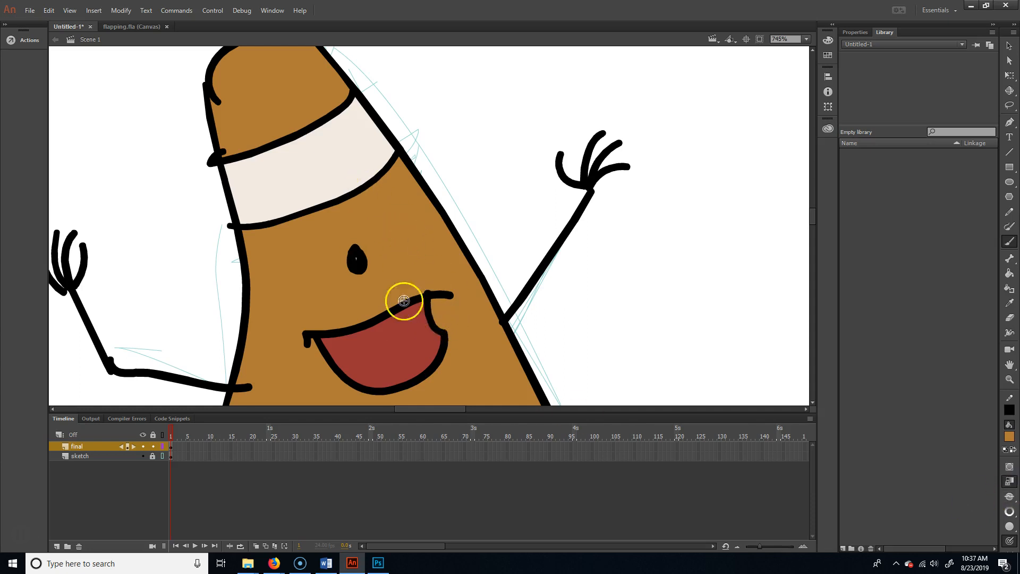
pyautogui.hotkey('ctrl', 'z')
pyautogui.moveTo(488, 137)
pyautogui.mouseDown()
pyautogui.moveTo(442, 193)
pyautogui.moveTo(465, 292)
pyautogui.moveTo(546, 321)
pyautogui.mouseUp()
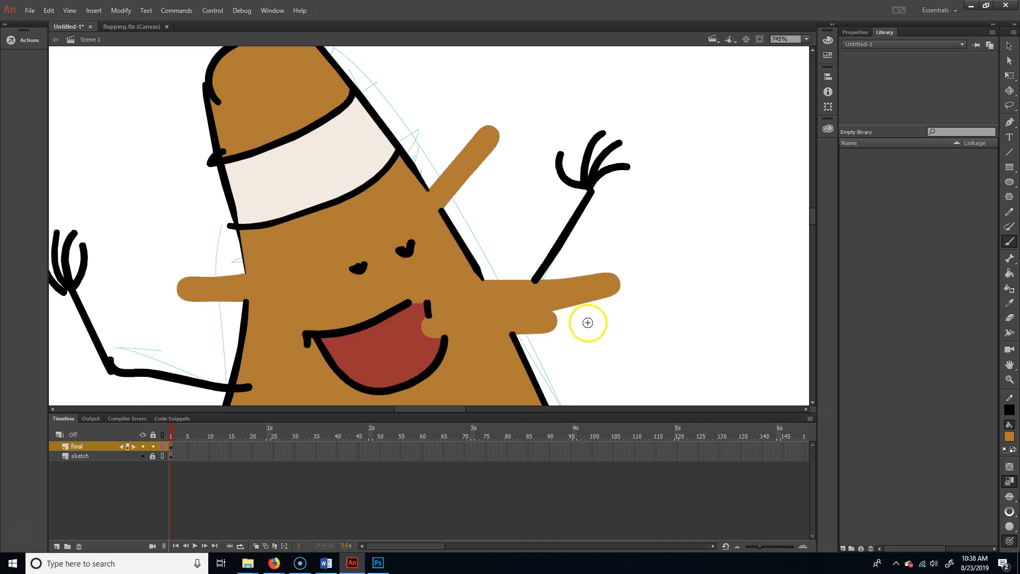
pyautogui.hotkey('ctrl', 'z')
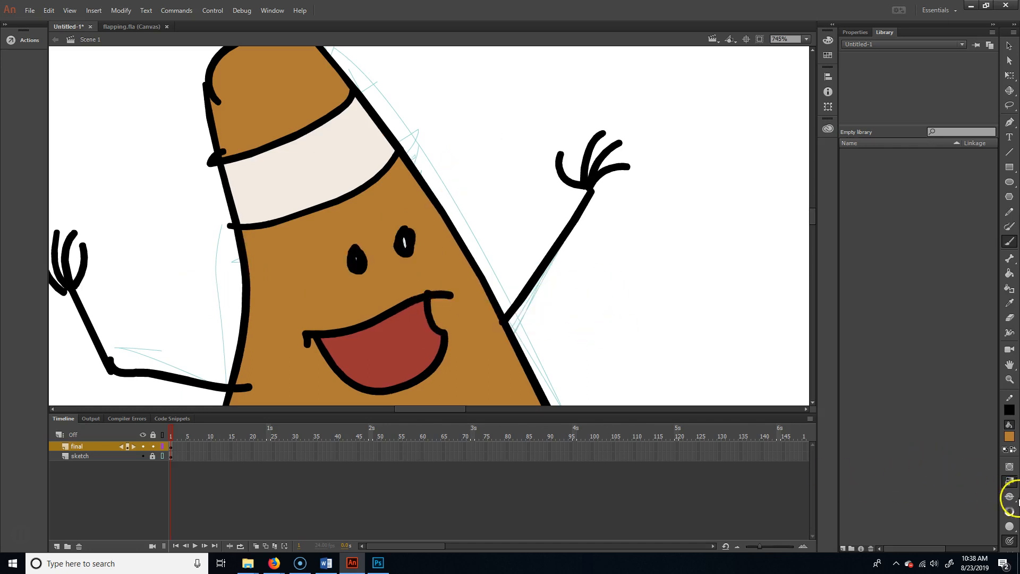
# - Set the brush to Paint Behind mode and paint orange behind the right eye to color its white gap
pyautogui.click(1010, 497)
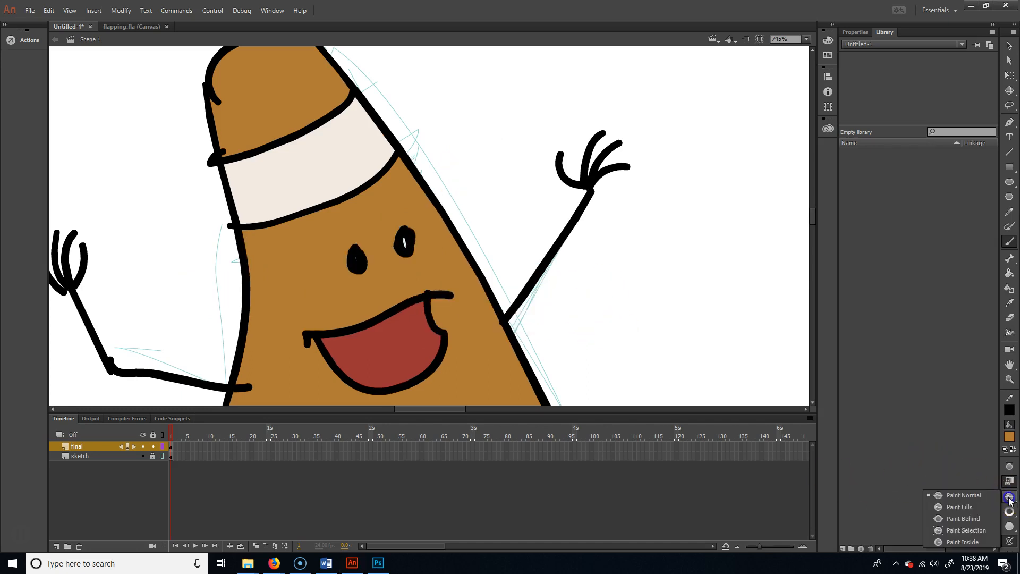
pyautogui.click(971, 523)
pyautogui.moveTo(400, 241)
pyautogui.mouseDown()
pyautogui.moveTo(405, 263)
pyautogui.moveTo(410, 239)
pyautogui.moveTo(367, 276)
pyautogui.moveTo(332, 272)
pyautogui.moveTo(369, 250)
pyautogui.moveTo(335, 482)
pyautogui.moveTo(360, 508)
pyautogui.mouseUp()
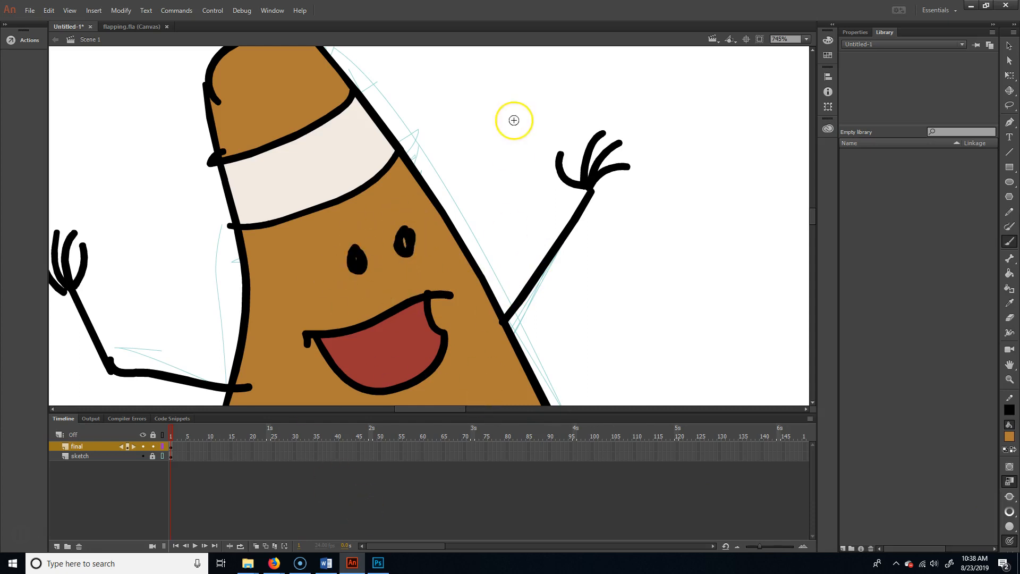
# - Choose a turquoise green fill color, brush a large zigzag across the cone's body in Paint Behind mode, and undo it
pyautogui.click(1014, 438)
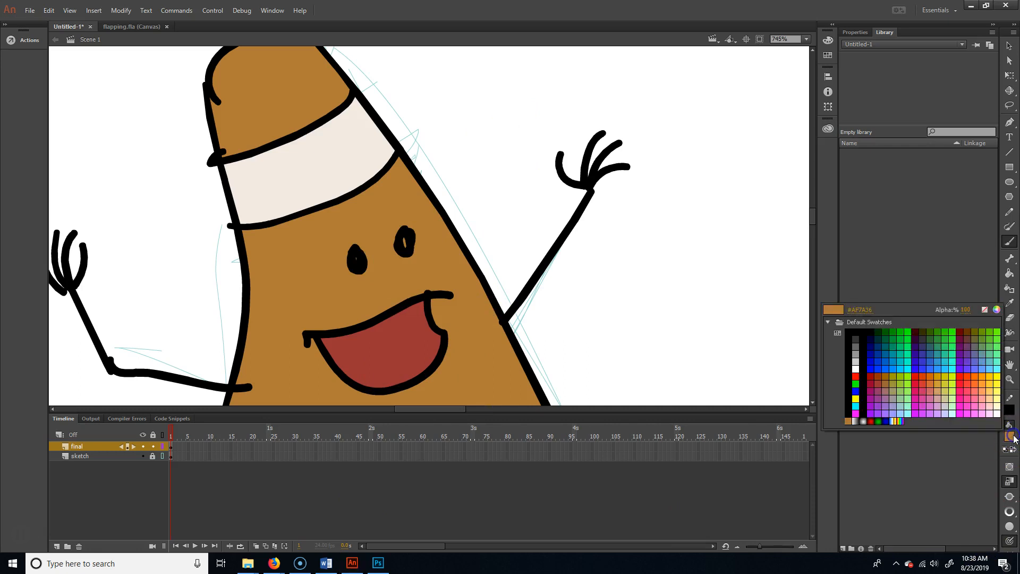
pyautogui.click(907, 355)
pyautogui.moveTo(515, 129)
pyautogui.mouseDown()
pyautogui.moveTo(292, 216)
pyautogui.moveTo(483, 289)
pyautogui.moveTo(312, 420)
pyautogui.mouseUp()
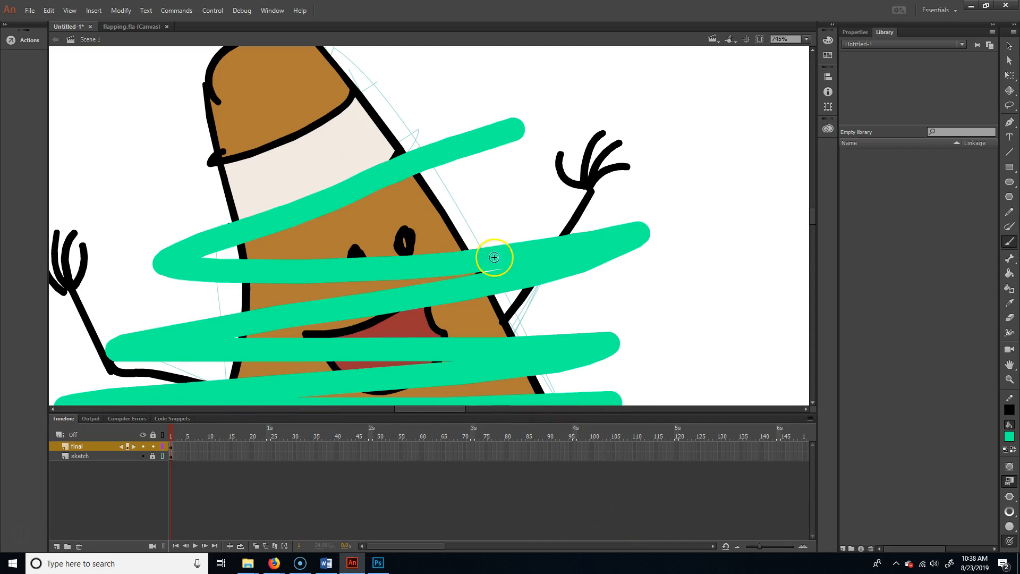
pyautogui.moveTo(524, 349); pyautogui.dragTo(500, 184)
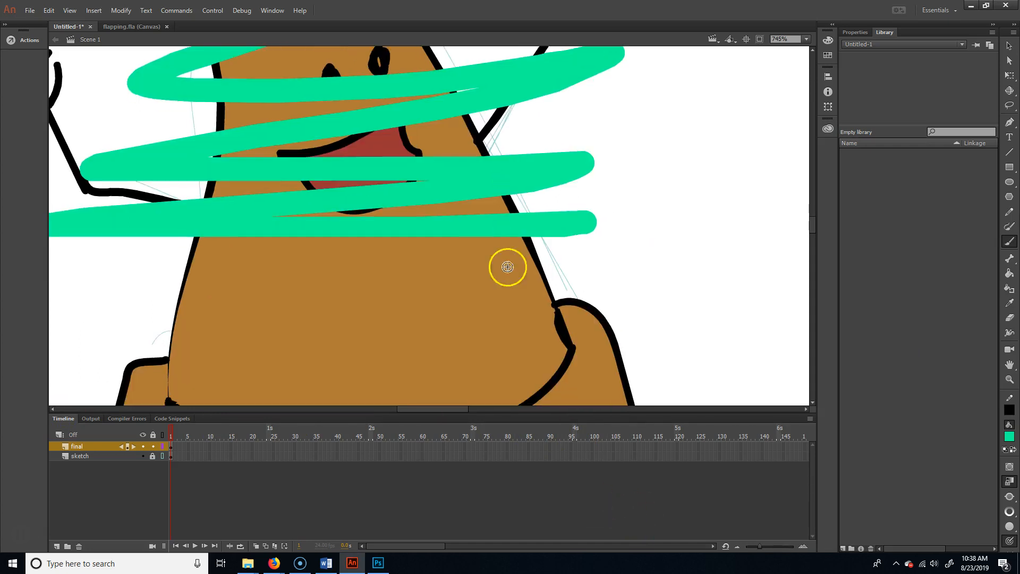
pyautogui.moveTo(476, 156); pyautogui.dragTo(485, 249)
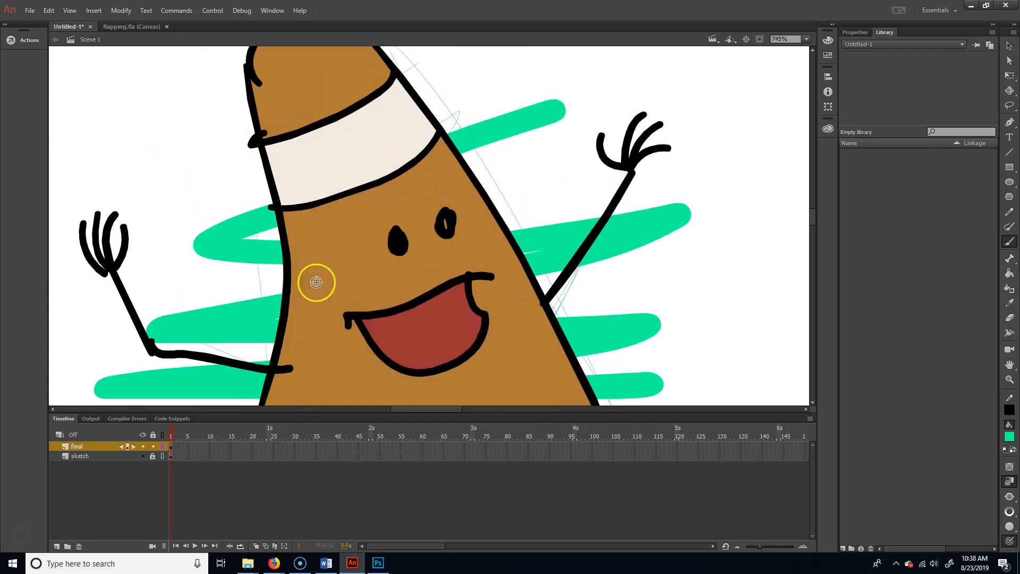
pyautogui.hotkey('ctrl', 'z')
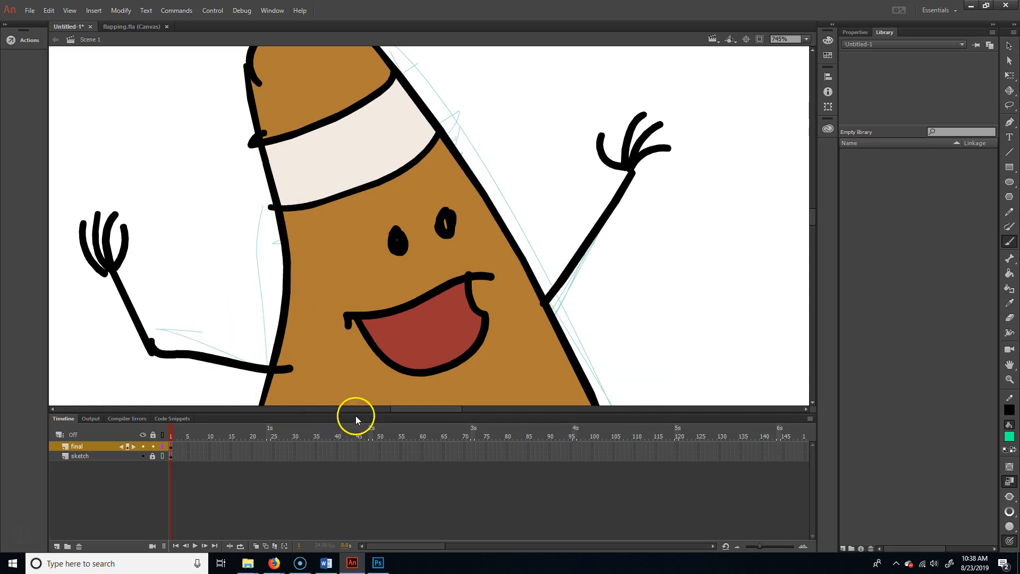
# - Delete the orange fill of the cone's body and base
pyautogui.moveTo(612, 249); pyautogui.dragTo(586, 153)
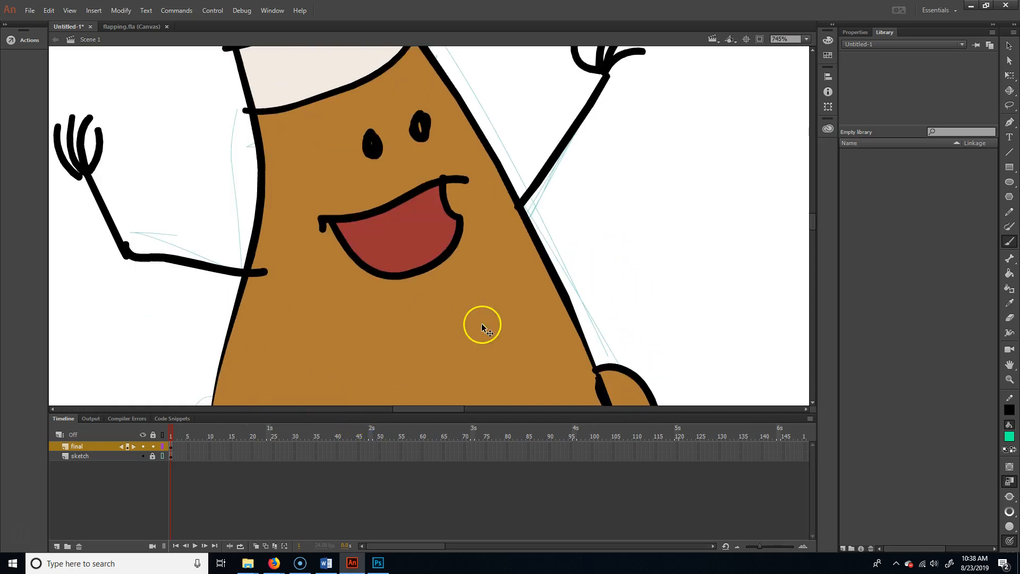
pyautogui.press('v')
pyautogui.click(540, 359)
pyautogui.press('Delete')
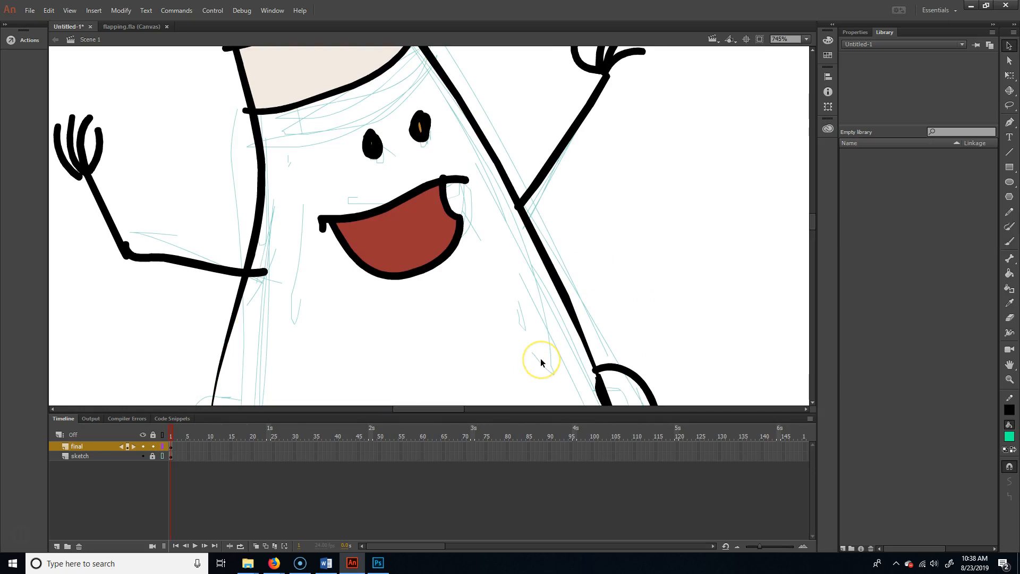
pyautogui.hotkey('ctrl', '-')
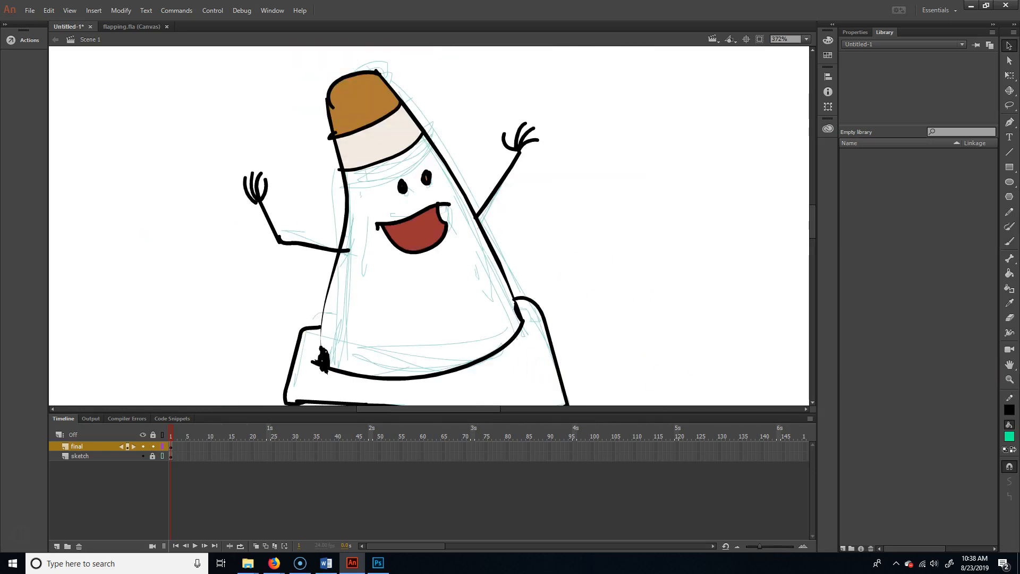
# - Brush turquoise green behind the outlines across the cone's empty body and base
pyautogui.click(1010, 241)
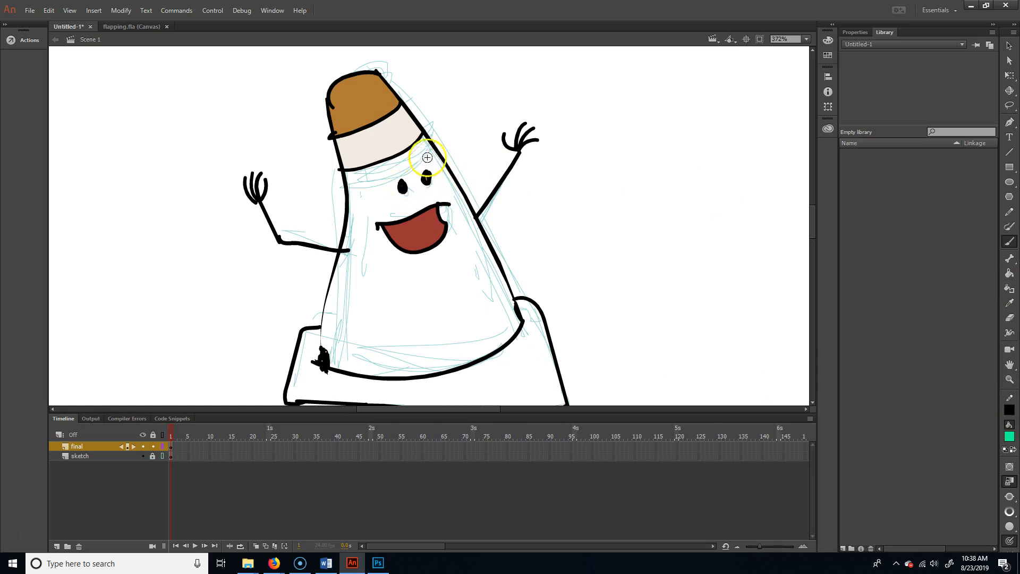
pyautogui.moveTo(426, 133)
pyautogui.mouseDown()
pyautogui.moveTo(338, 180)
pyautogui.moveTo(404, 164)
pyautogui.moveTo(355, 197)
pyautogui.moveTo(392, 228)
pyautogui.moveTo(515, 269)
pyautogui.moveTo(487, 319)
pyautogui.moveTo(303, 405)
pyautogui.moveTo(544, 432)
pyautogui.moveTo(553, 360)
pyautogui.moveTo(521, 310)
pyautogui.moveTo(433, 258)
pyautogui.moveTo(459, 201)
pyautogui.moveTo(296, 346)
pyautogui.moveTo(391, 360)
pyautogui.mouseUp()
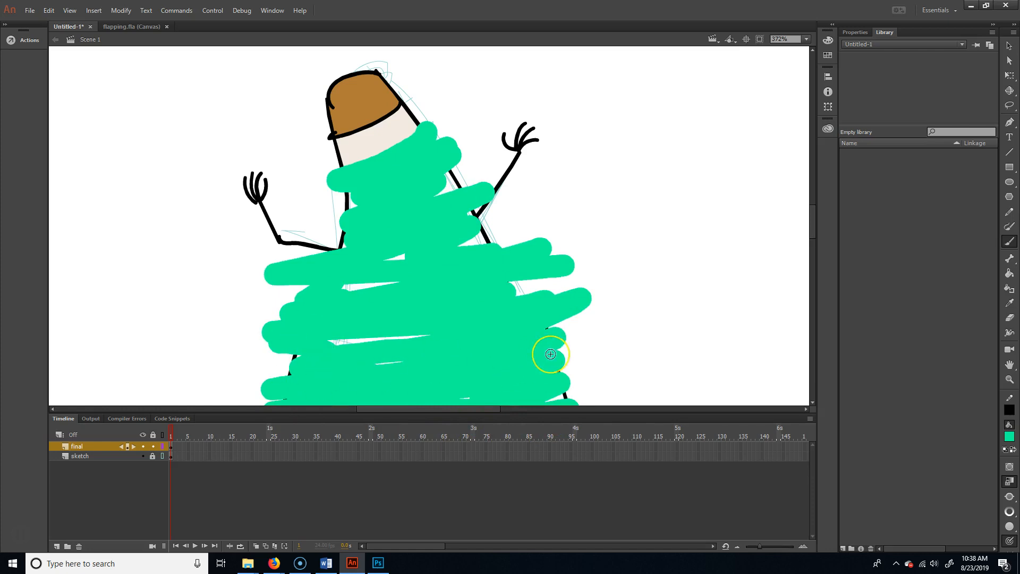
pyautogui.moveTo(548, 356); pyautogui.dragTo(547, 358)
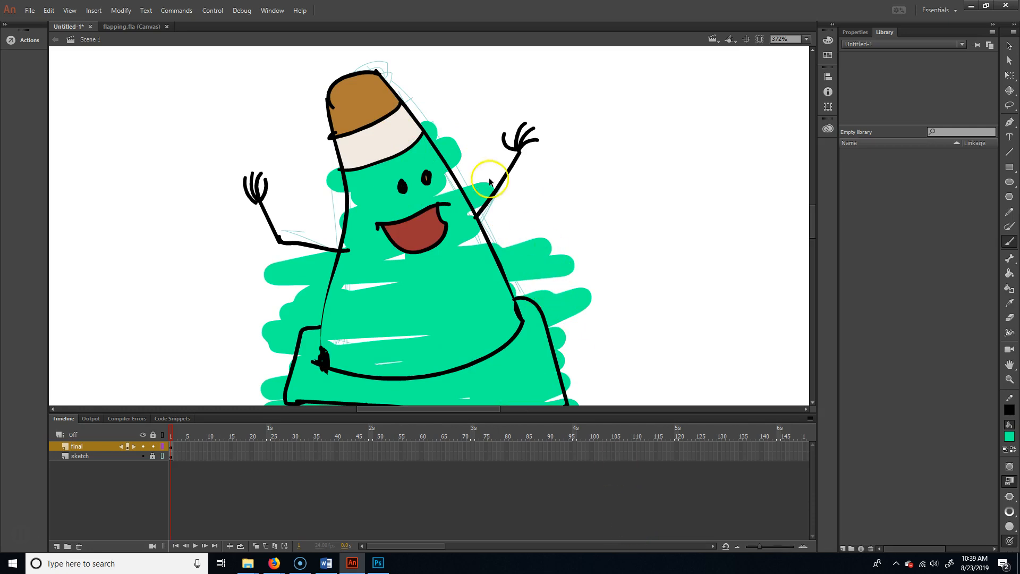
# - Delete the green paint spilling outside the outline along the cone's right side, piece by piece
pyautogui.press('v')
pyautogui.click(444, 148)
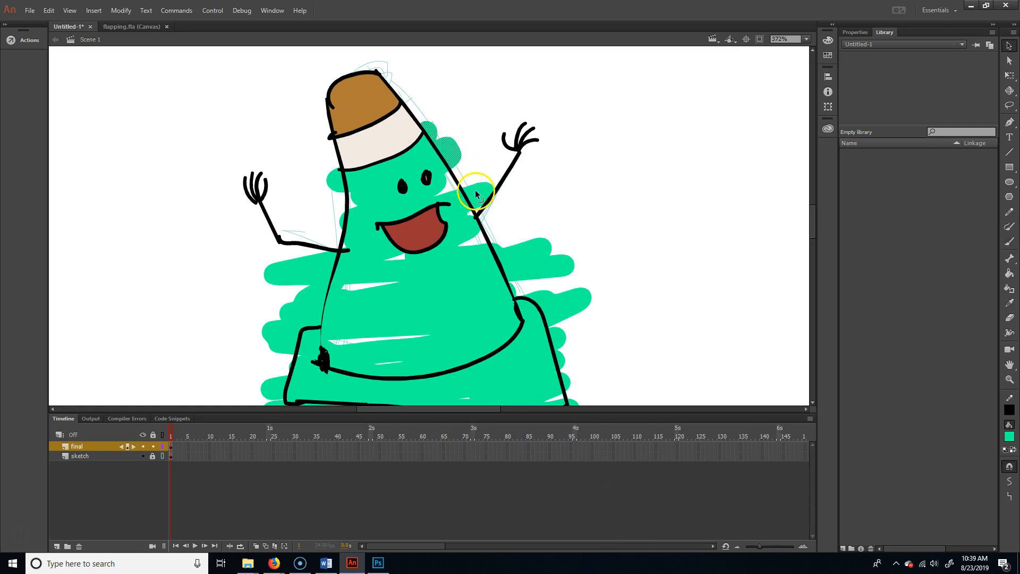
pyautogui.press('Delete')
pyautogui.click(476, 196)
pyautogui.press('Delete')
pyautogui.click(528, 263)
pyautogui.press('Delete')
pyautogui.click(567, 313)
pyautogui.press('Delete')
pyautogui.click(566, 343)
pyautogui.press('Delete')
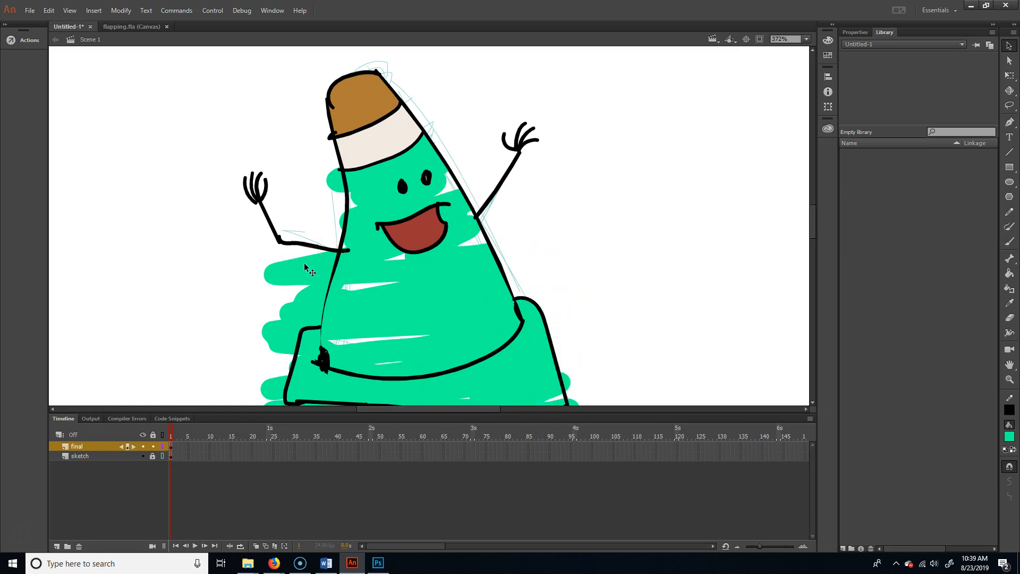
# - Undo the green cleanup, the green brushwork and the removal of the cone's orange fill
pyautogui.hotkey('ctrl', 'z')
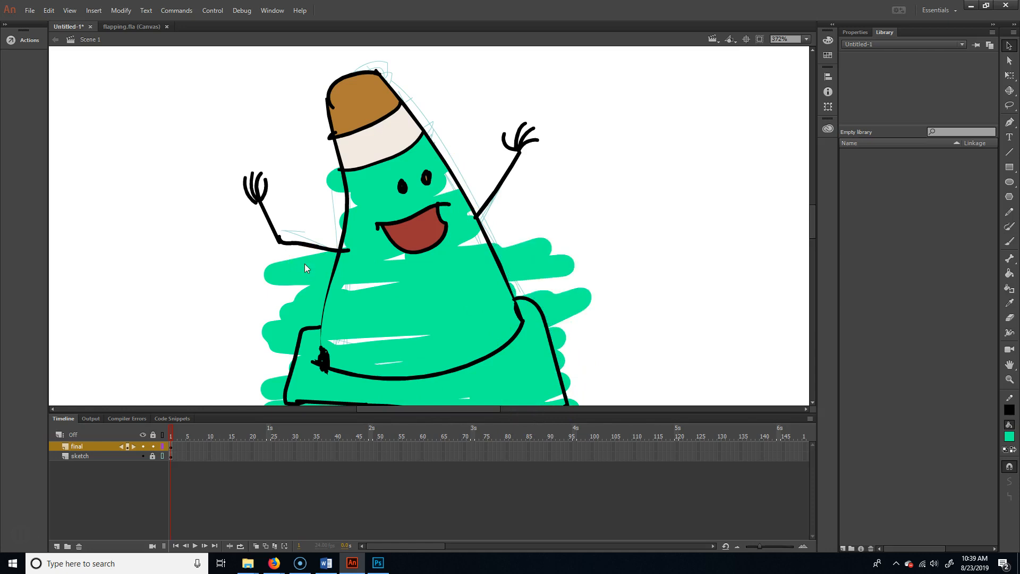
pyautogui.hotkey('ctrl', 'z')
pyautogui.hotkey('ctrl', 'z')
pyautogui.hotkey('ctrl', 'z')
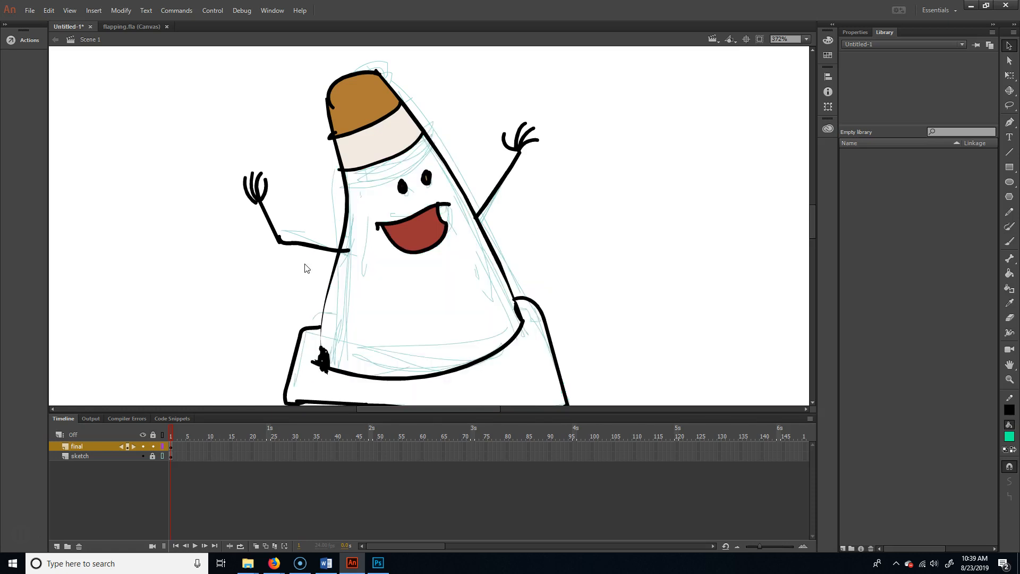
pyautogui.hotkey('ctrl', 'z')
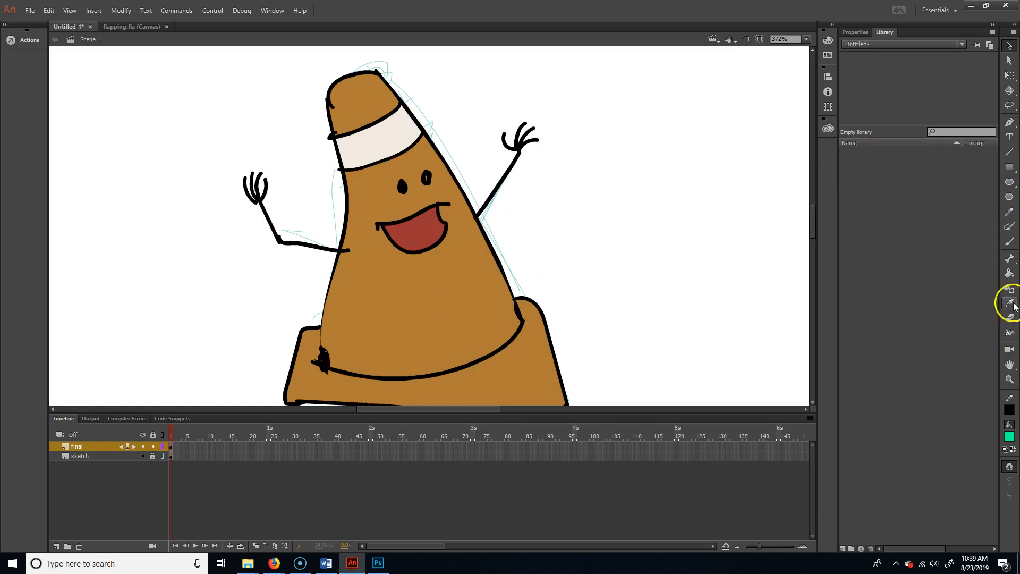
# - Set the stroke color to bright green and recolor the raised right arm, a finger and the cone's outlines with the Ink Bottle
pyautogui.click(1013, 291)
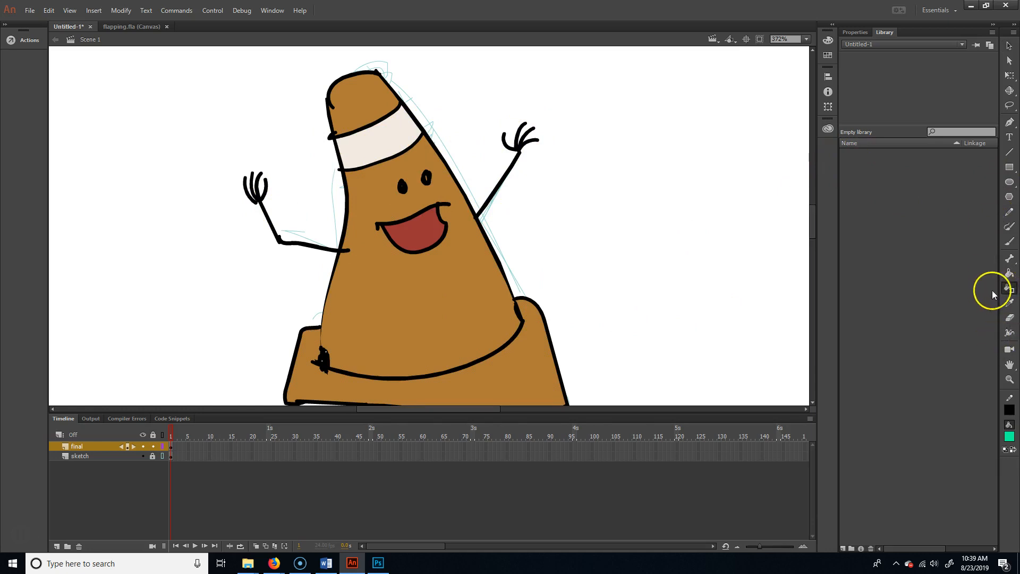
pyautogui.click(1010, 409)
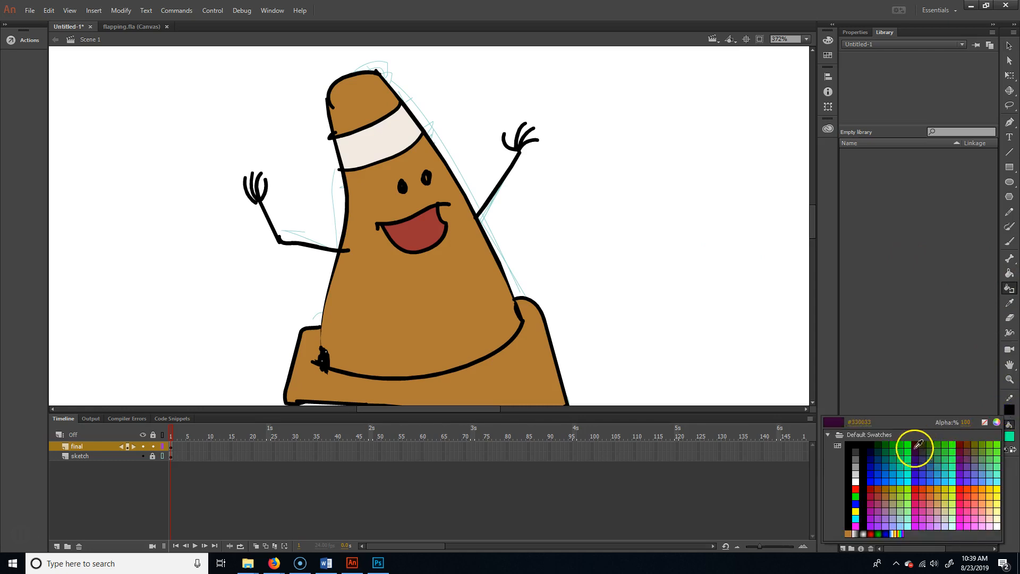
pyautogui.click(907, 445)
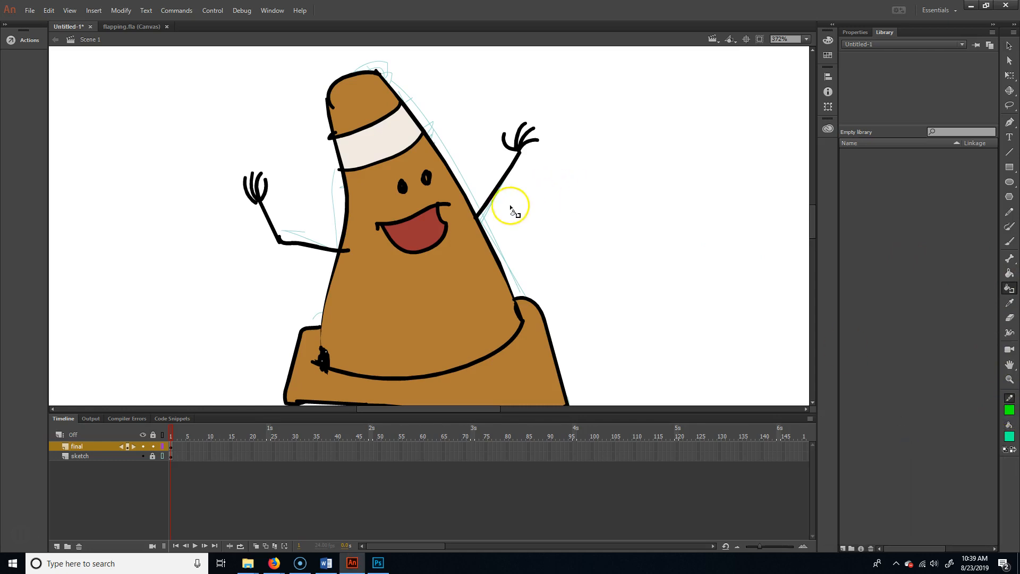
pyautogui.click(490, 242)
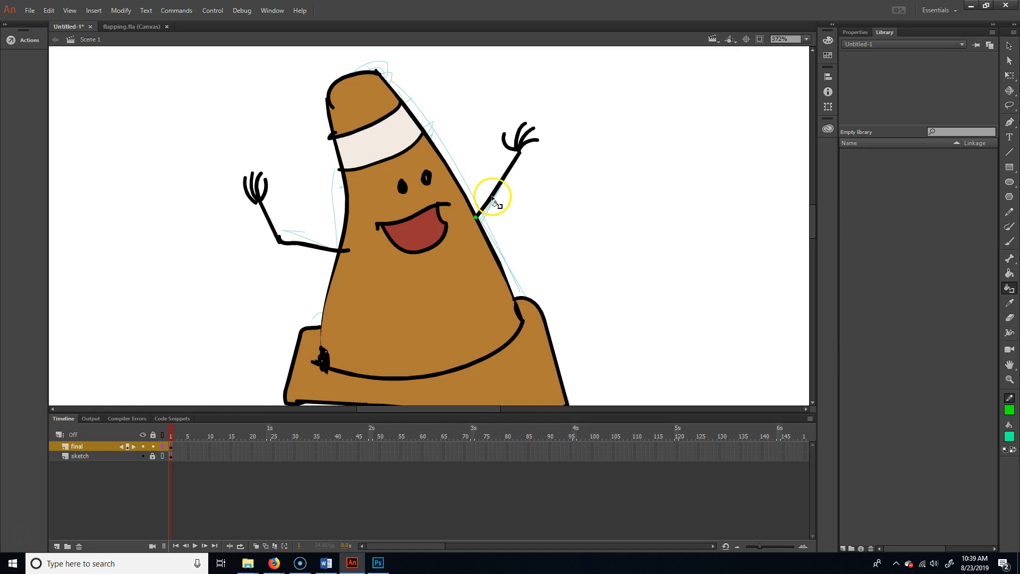
pyautogui.click(495, 199)
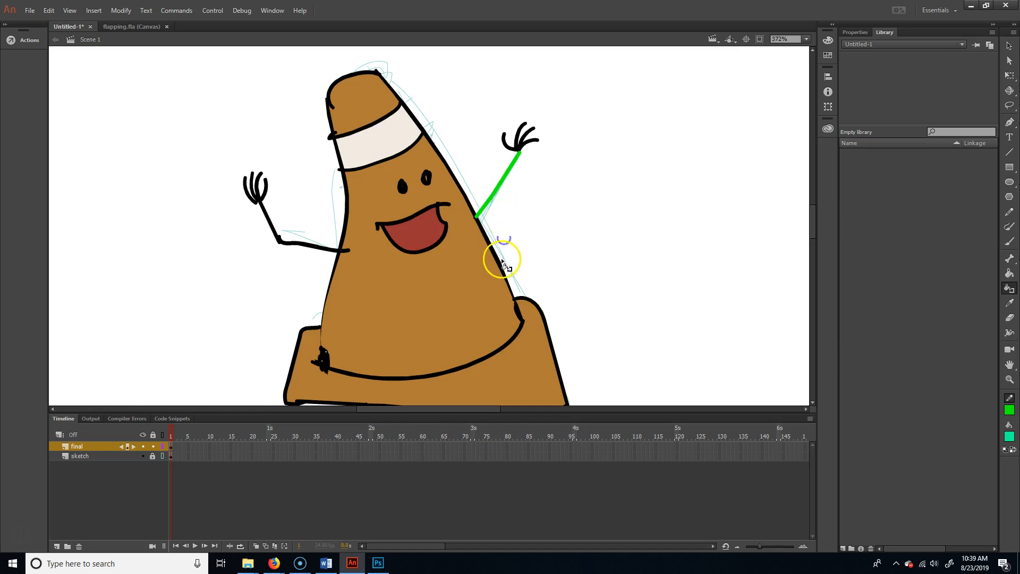
pyautogui.click(526, 144)
pyautogui.click(448, 228)
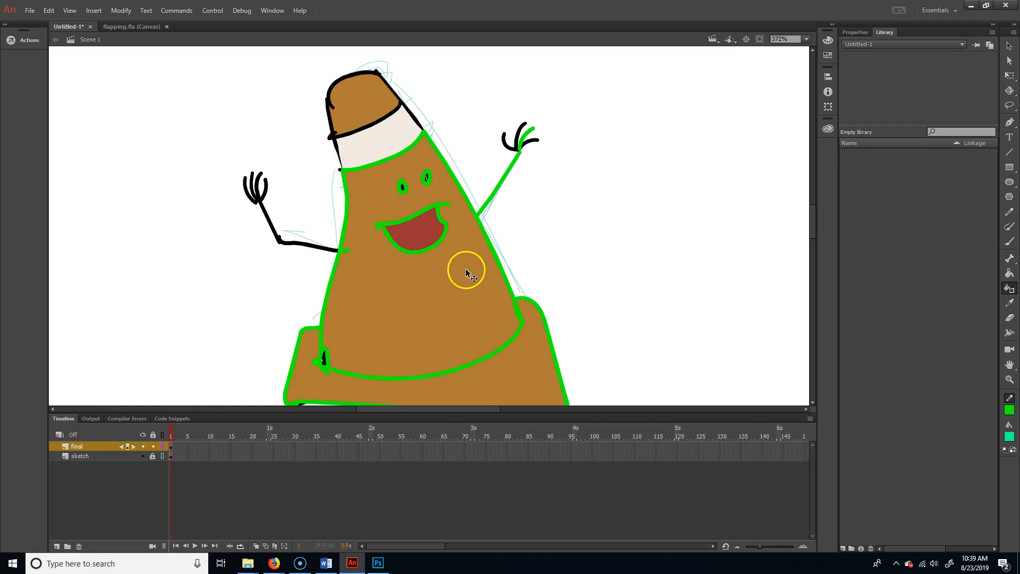
# - Undo the green outline recoloring on the cone, hand and arm
pyautogui.hotkey('ctrl', 'z')
pyautogui.hotkey('ctrl', 'z')
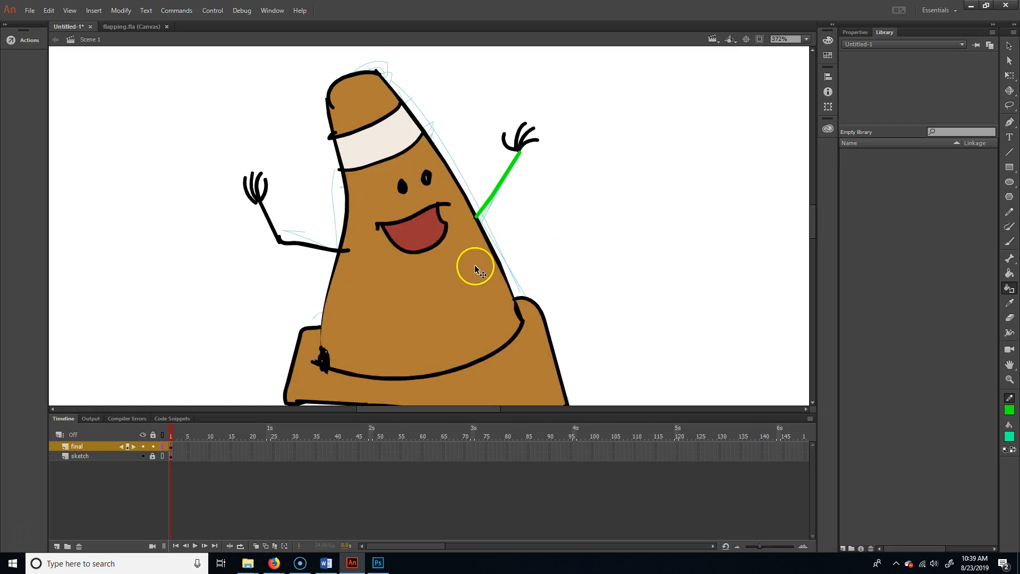
pyautogui.hotkey('ctrl', 'z')
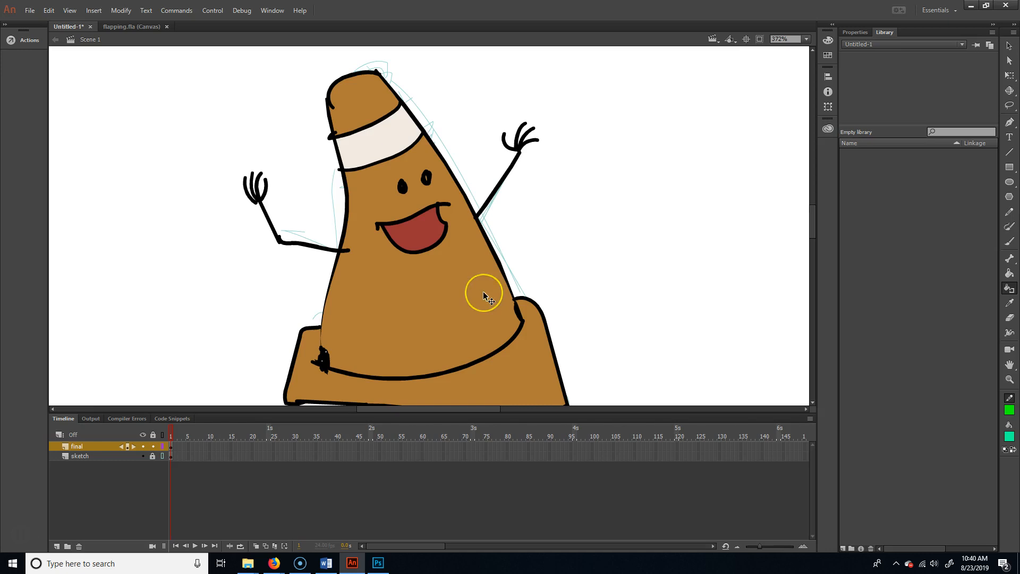
# - Lock the final layer and delete the sketch layer
pyautogui.scroll(-2, 484, 295)
pyautogui.moveTo(540, 349); pyautogui.dragTo(525, 303)
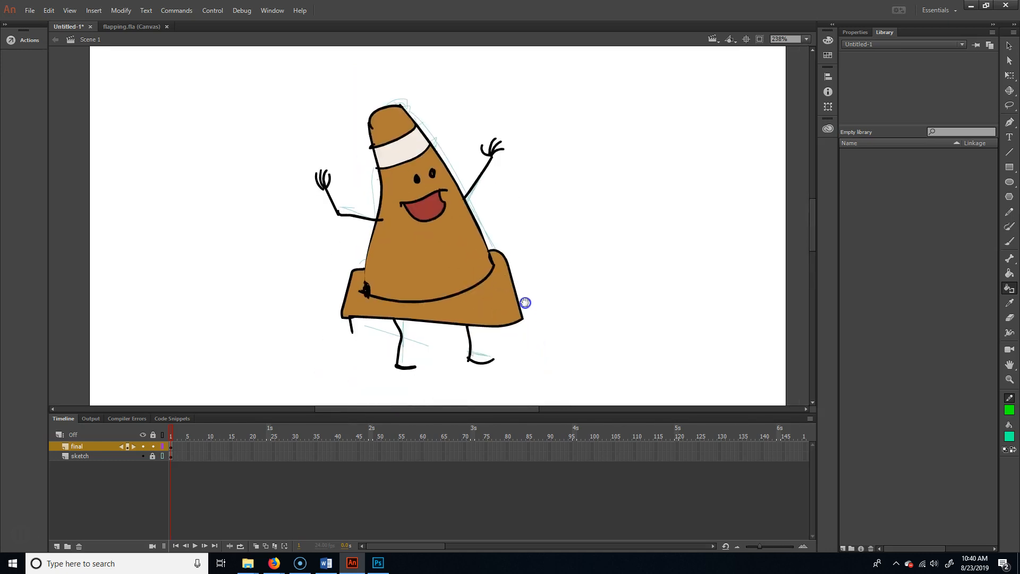
pyautogui.click(83, 456)
pyautogui.click(154, 447)
pyautogui.rightClick(81, 456)
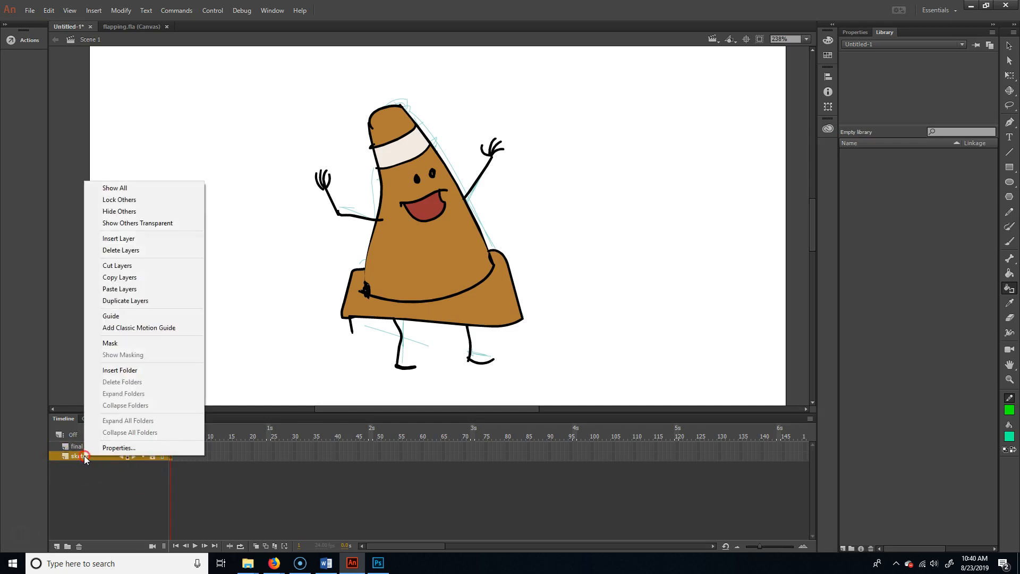
pyautogui.click(121, 251)
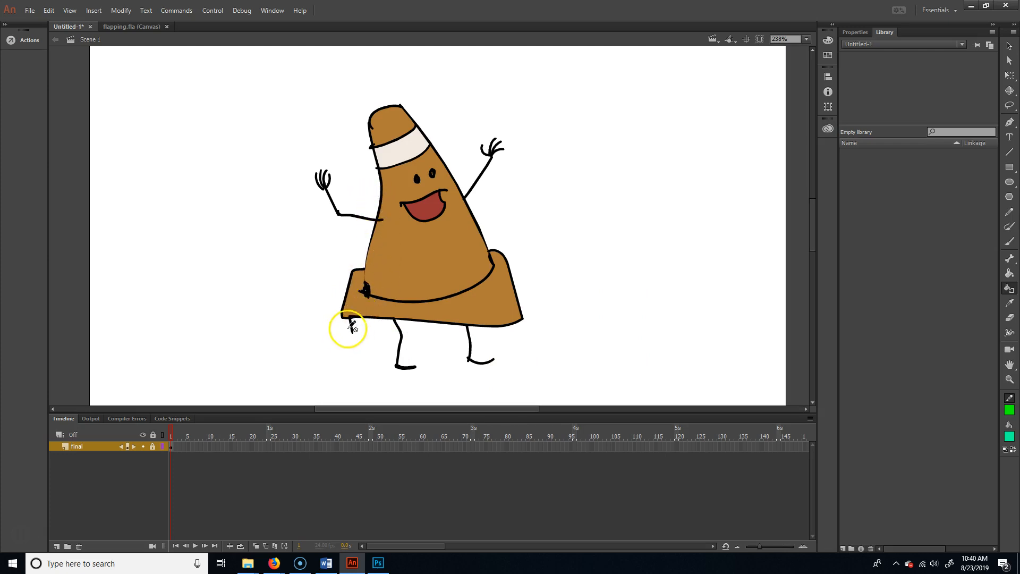
# - Choose the Line tool and unlock the final layer for drawing
pyautogui.click(1011, 152)
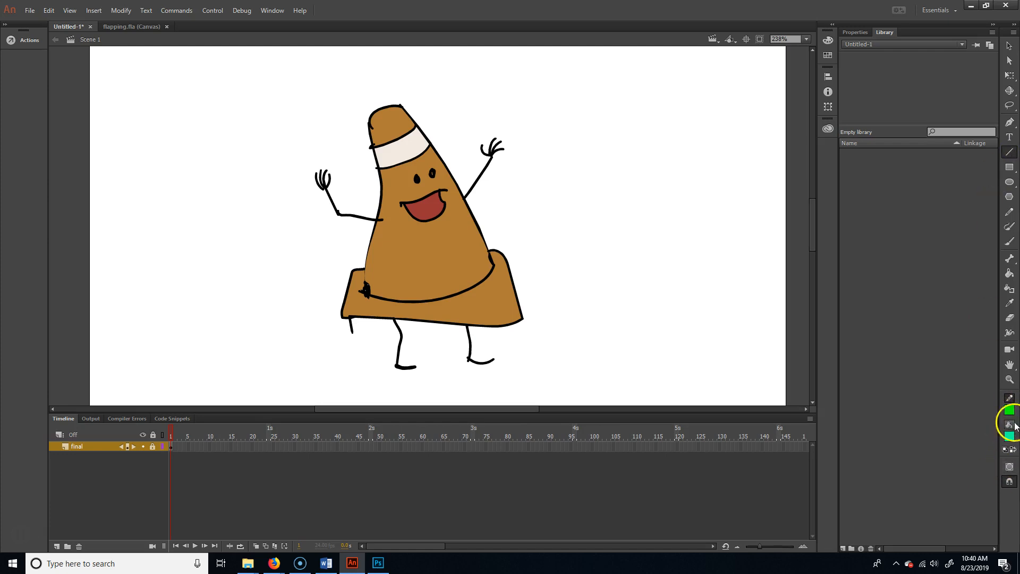
pyautogui.click(377, 104)
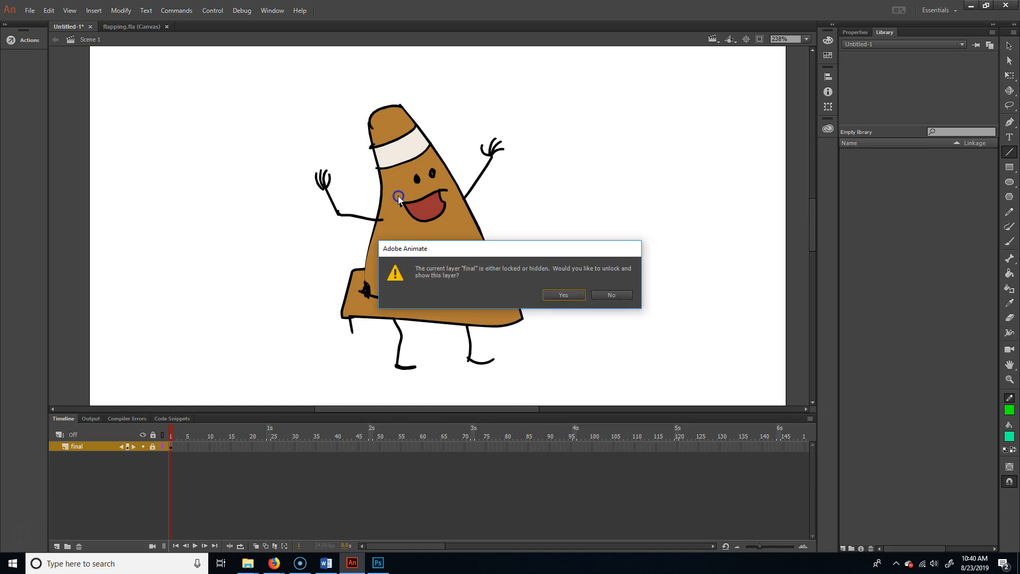
pyautogui.click(610, 295)
pyautogui.click(152, 446)
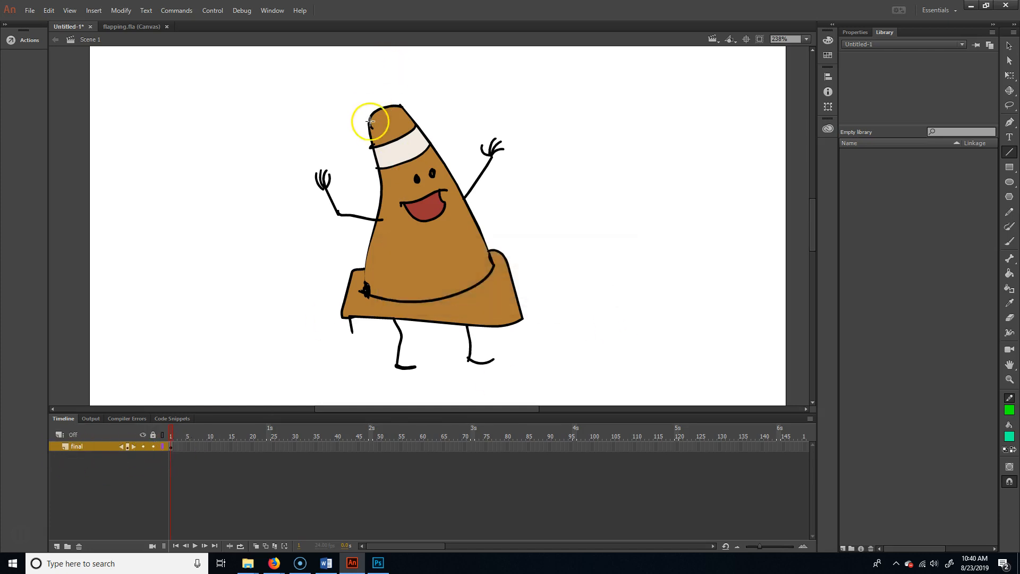
# - Draw a green Pencil line down the cone from above its tip, across the white stripe and body, to below the base
pyautogui.moveTo(368, 97); pyautogui.dragTo(398, 173)
pyautogui.hotkey('ctrl', 'z')
pyautogui.click(1010, 211)
pyautogui.moveTo(379, 100); pyautogui.dragTo(377, 137)
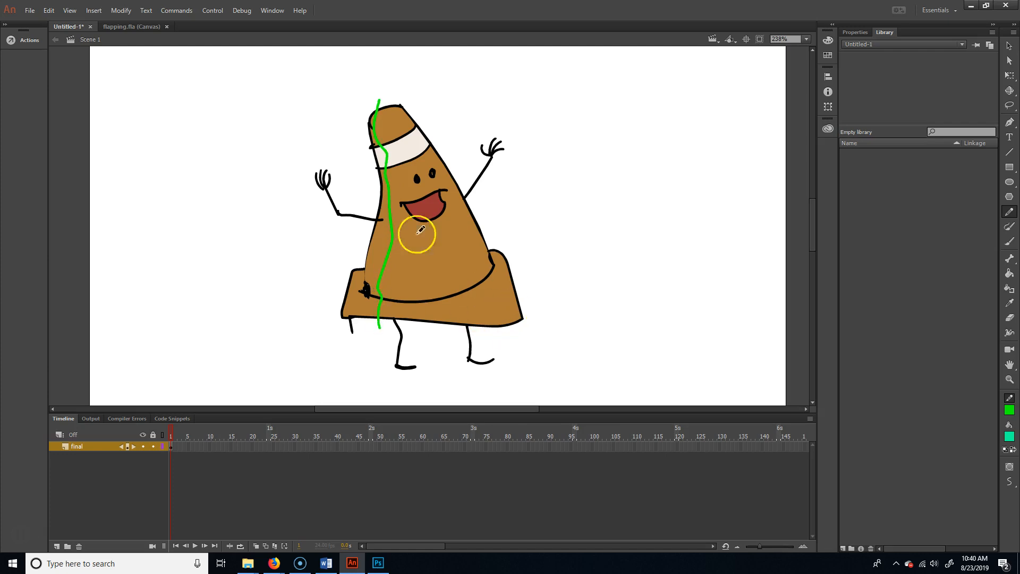
# - Sample the cone's orange as the Paint Bucket fill color and darken it to brown #654720
pyautogui.click(1010, 274)
pyautogui.press('i')
pyautogui.click(452, 266)
pyautogui.click(1010, 437)
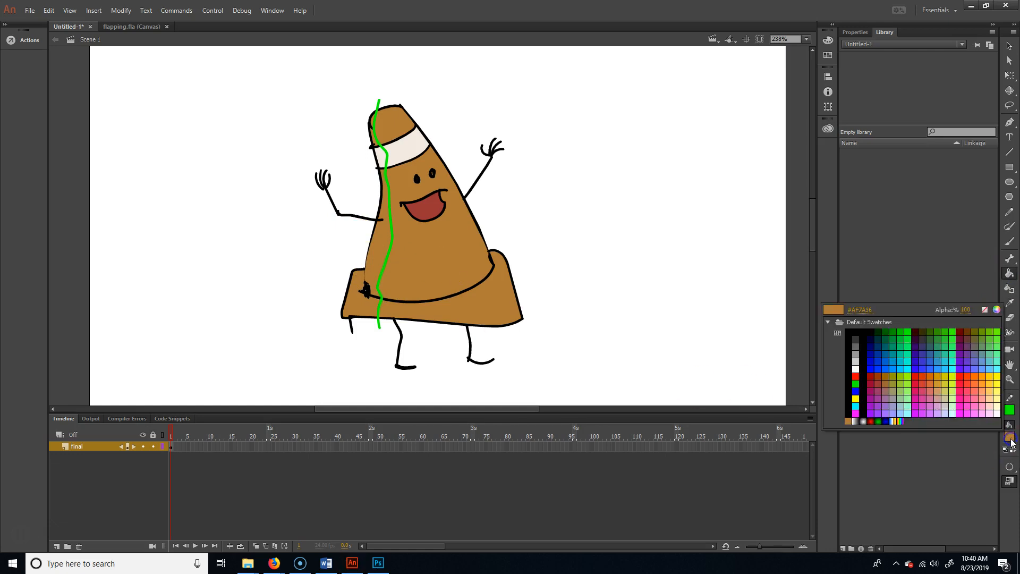
pyautogui.click(997, 309)
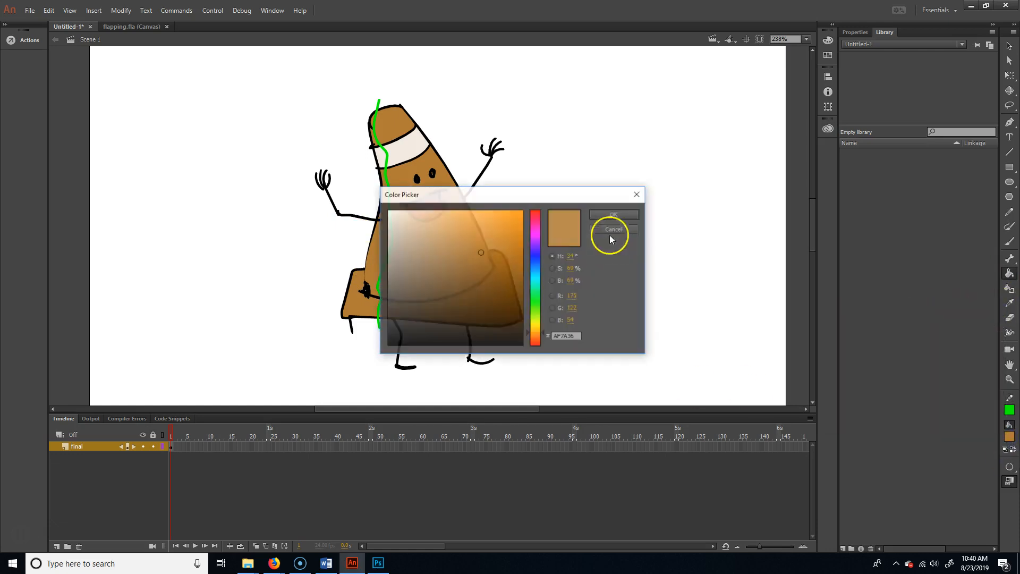
pyautogui.moveTo(481, 257); pyautogui.dragTo(480, 293)
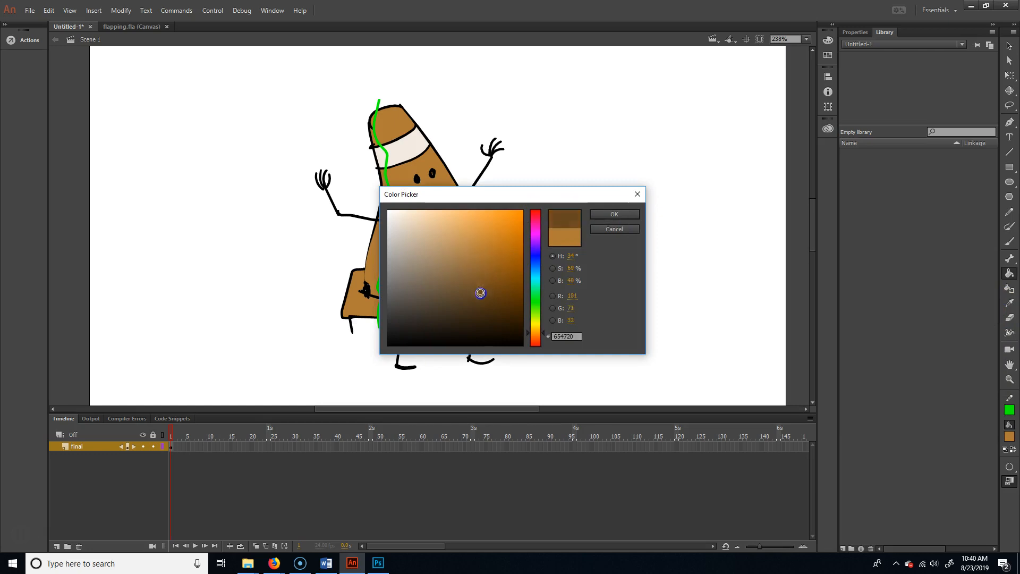
pyautogui.click(594, 229)
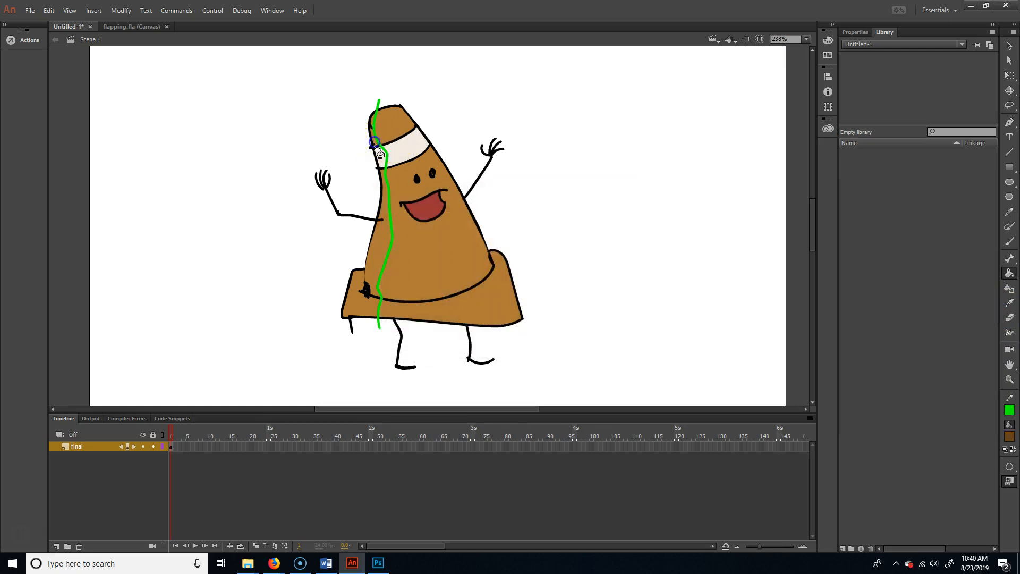
# - Fill the tip, body and base areas on the raised left arm's side of the green line with the dark brown
pyautogui.click(374, 121)
pyautogui.click(384, 208)
pyautogui.click(363, 308)
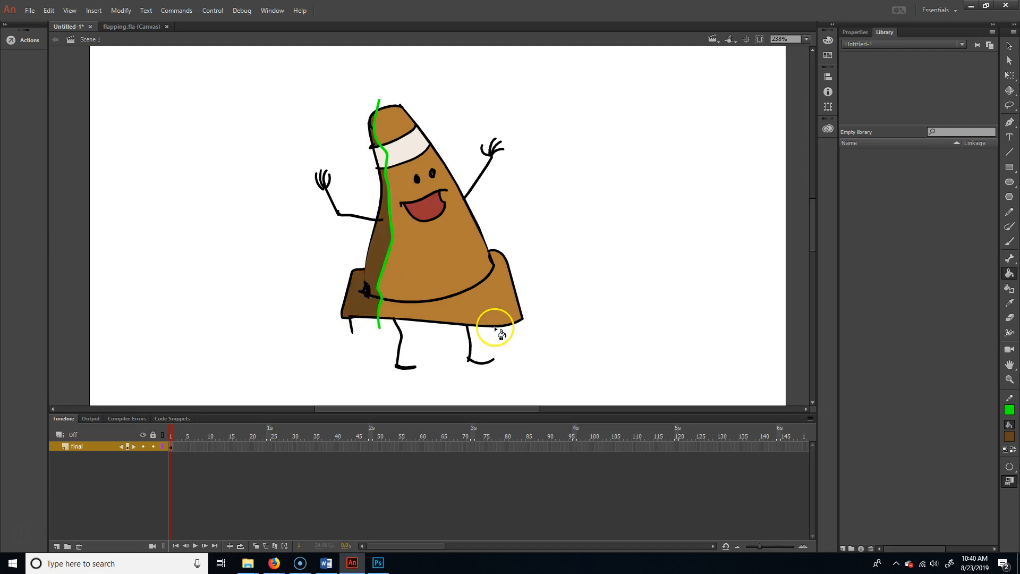
# - Try to delete the green shading line segment by segment on the cone's body and white stripe
pyautogui.press('v')
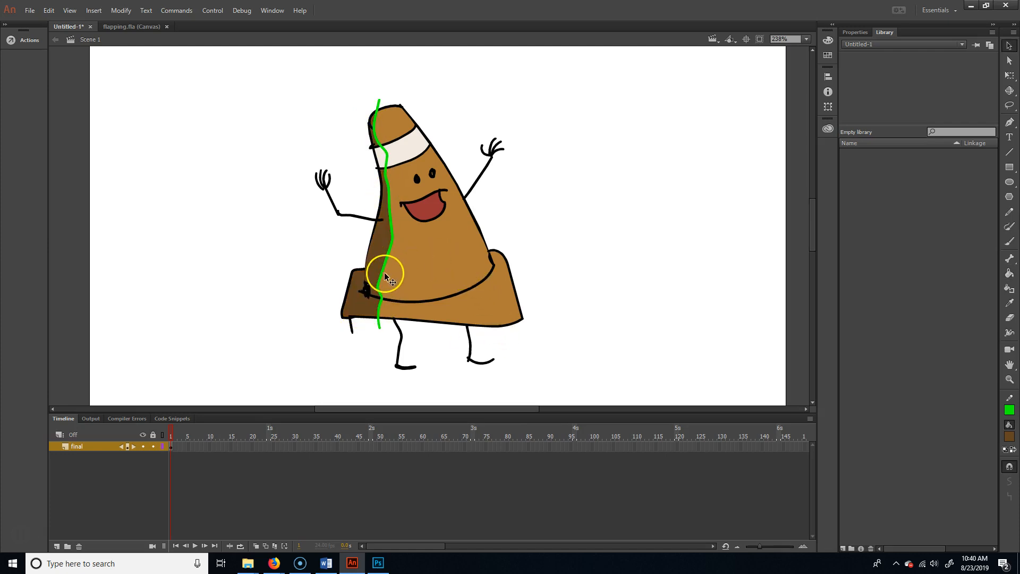
pyautogui.click(385, 268)
pyautogui.press('Delete')
pyautogui.click(383, 286)
pyautogui.press('Delete')
pyautogui.click(388, 157)
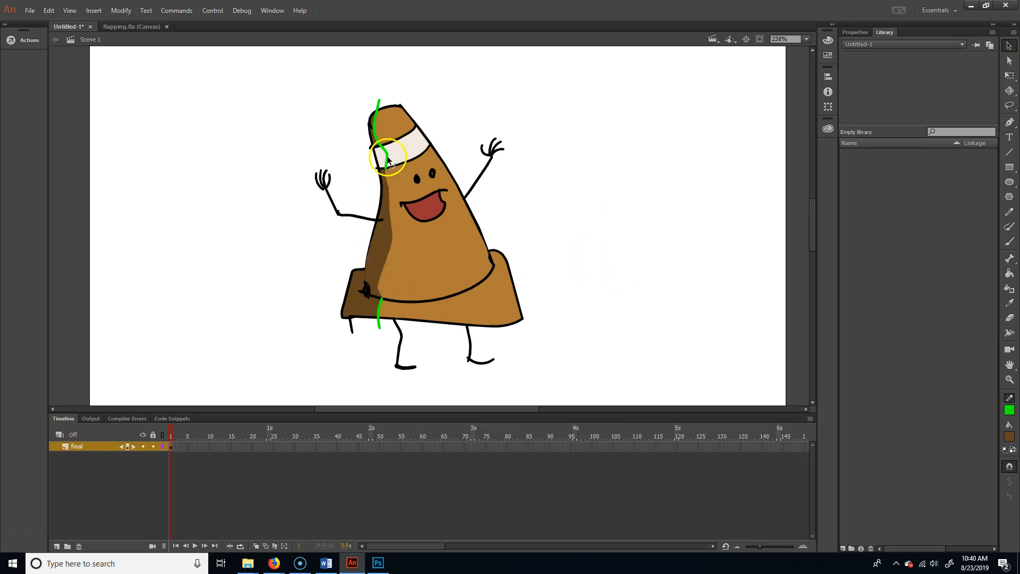
pyautogui.press('Delete')
pyautogui.click(375, 128)
# - Undo the segment-by-segment deletion of the green shading line
pyautogui.hotkey('ctrl', 'z')
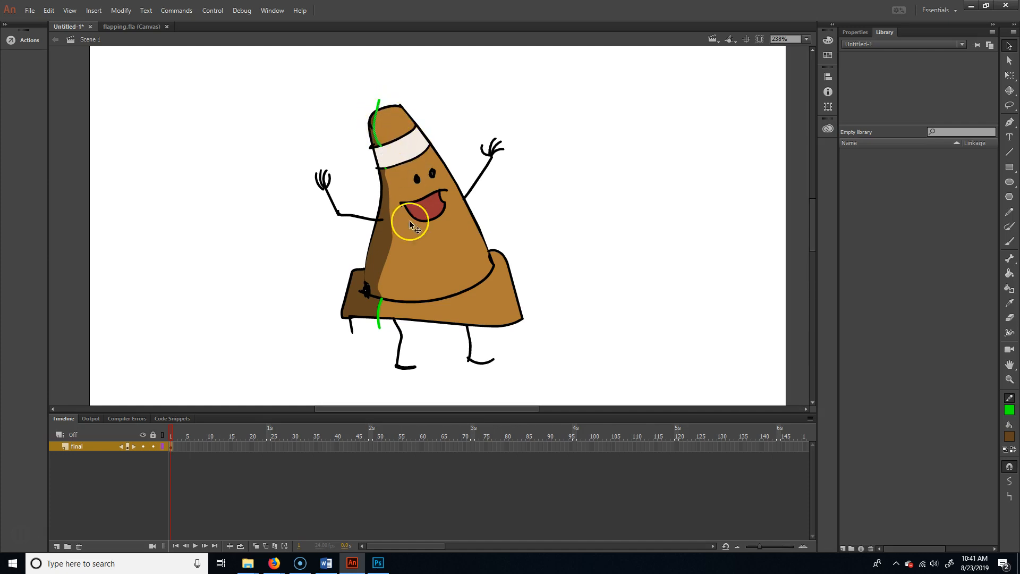
pyautogui.hotkey('ctrl', 'z')
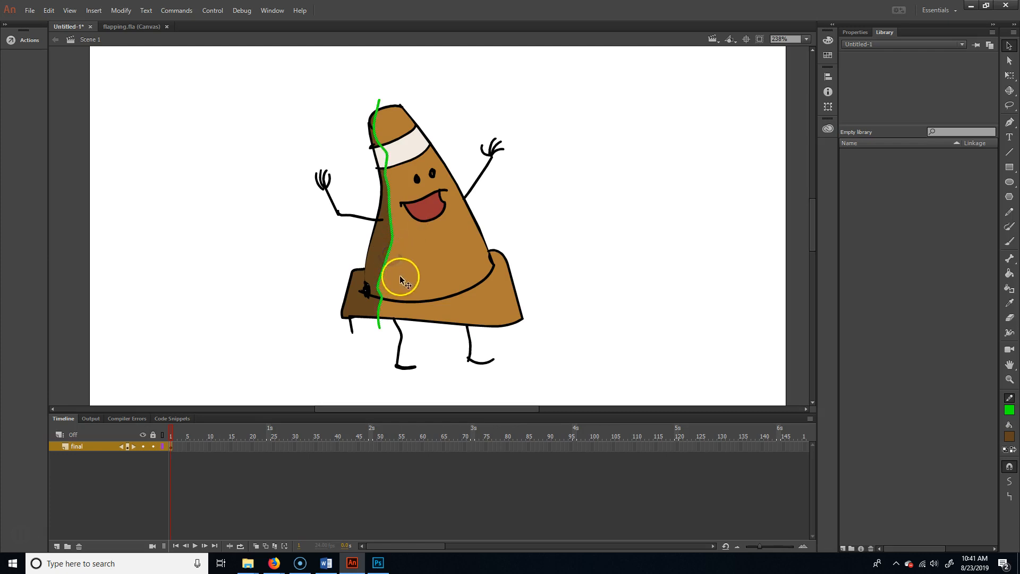
# - Delete the entire green shading line from the cone, keeping the dark brown shadow fills
pyautogui.press('Delete')
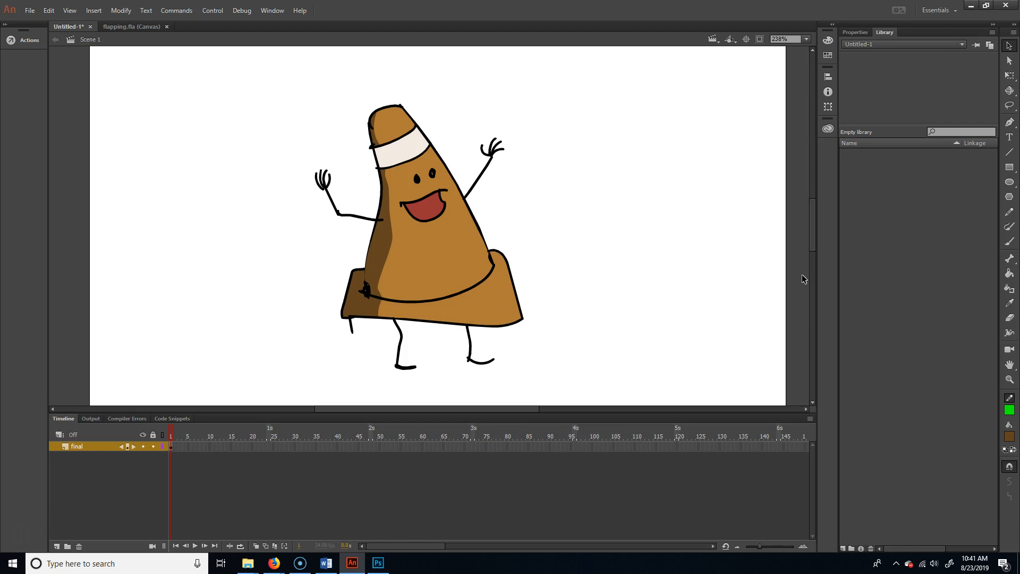
pyautogui.hotkey('ctrl', '-')
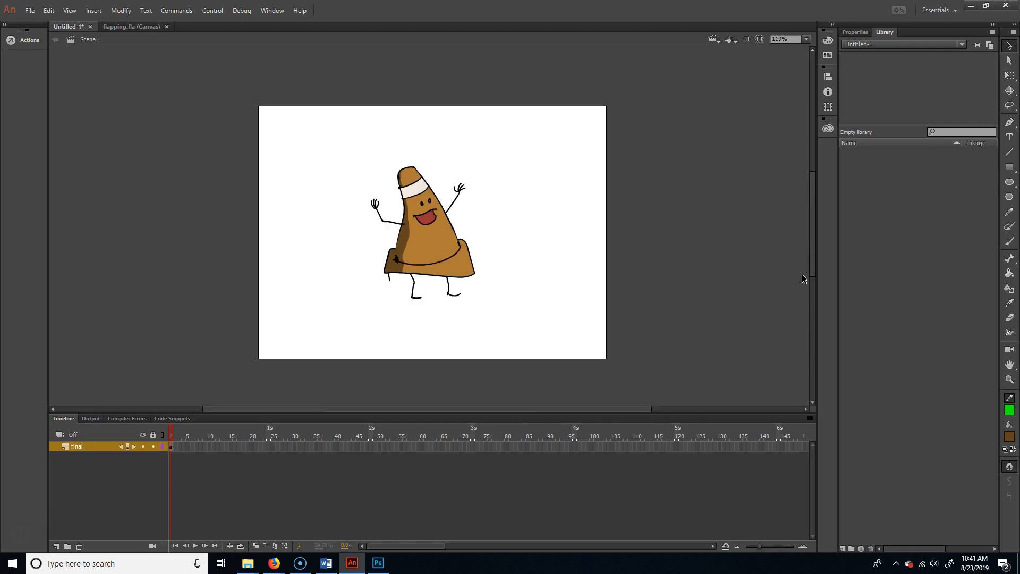